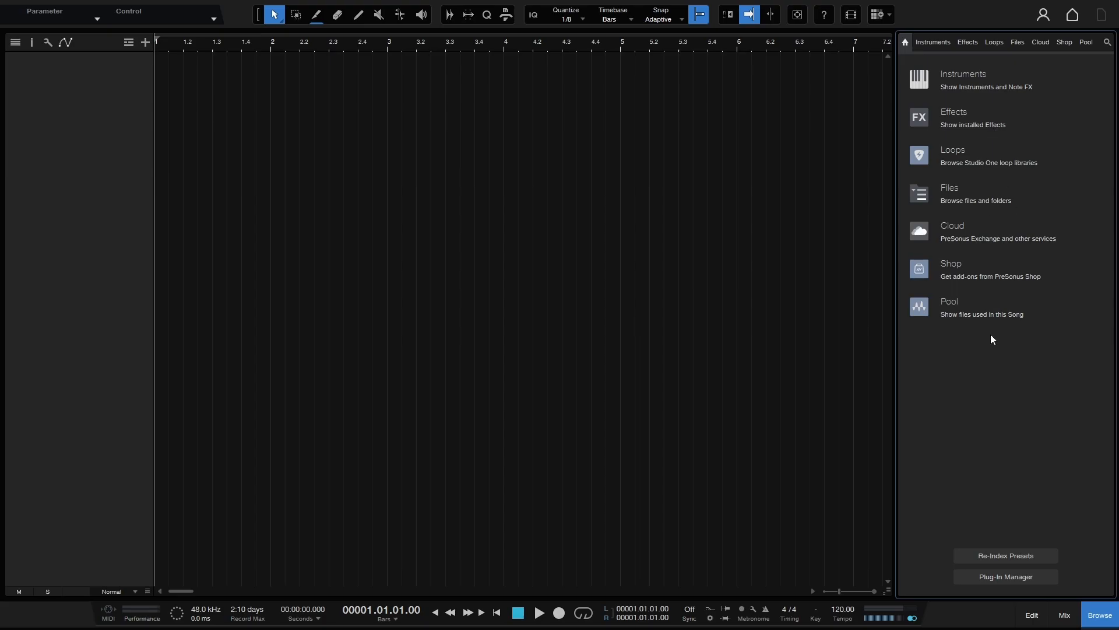
Locate Beautiful Vietnam - Final Render.mp4 in the Desktop folder of the file browser and select it.
click(1018, 43)
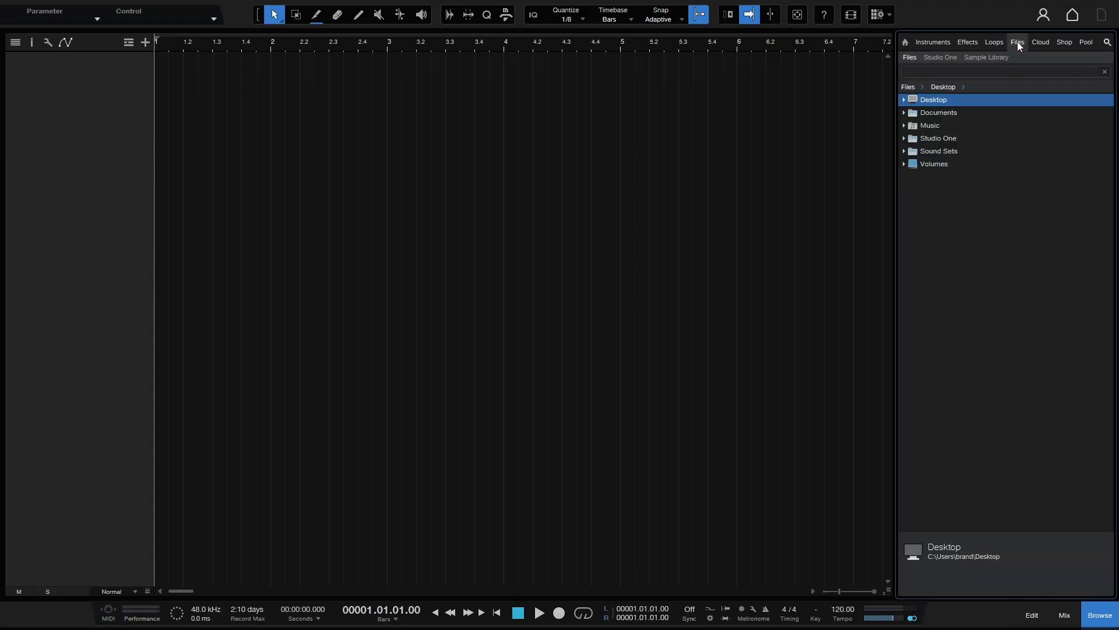
click(903, 100)
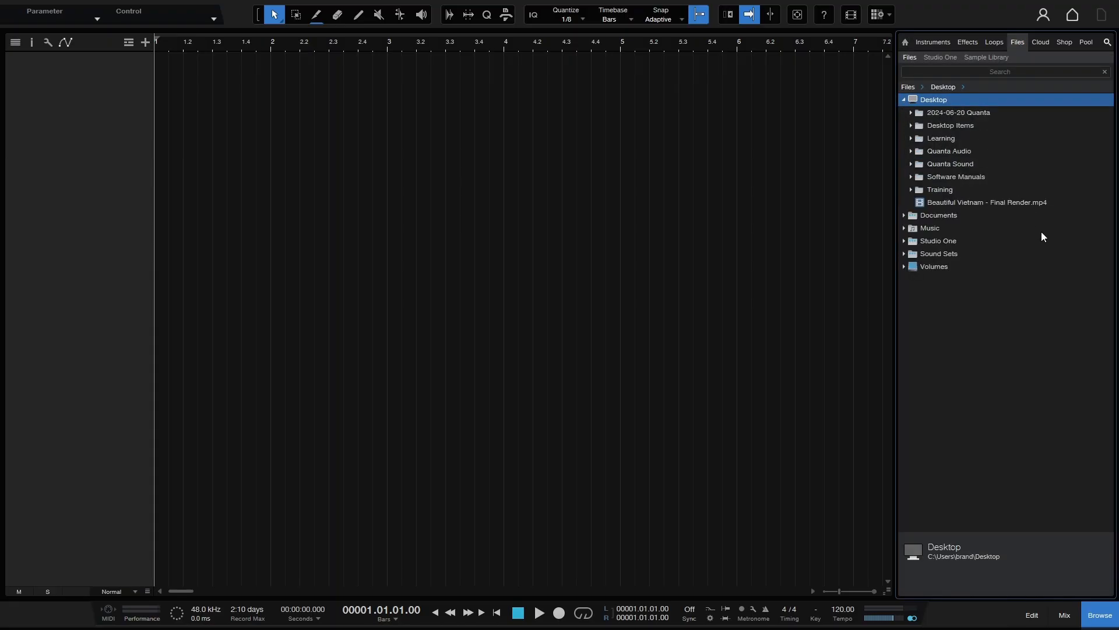
drag(987, 202, 900, 193)
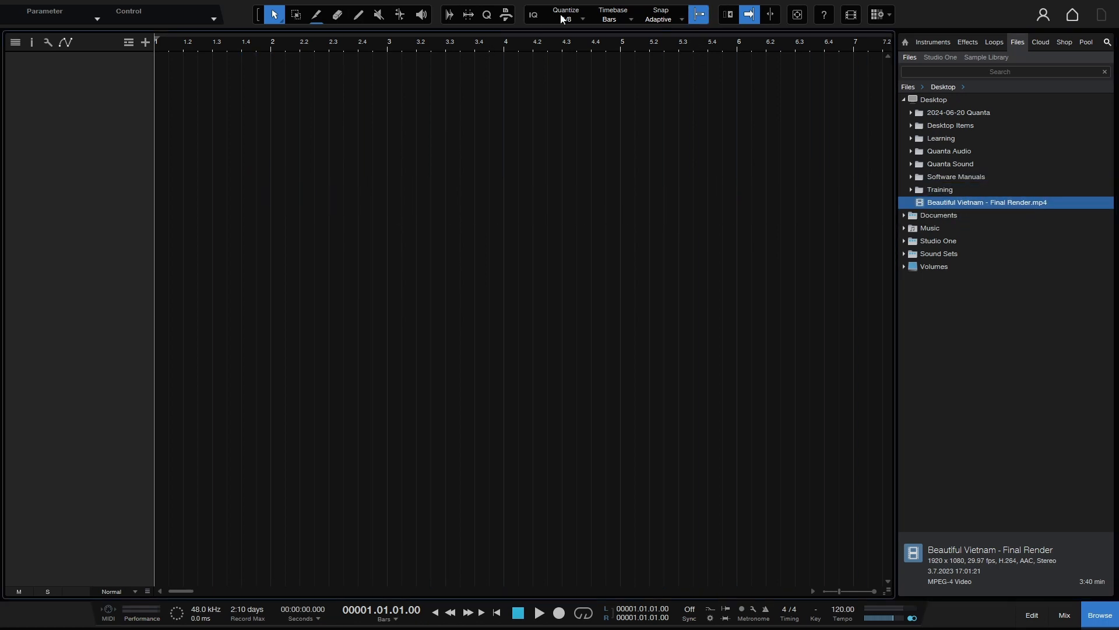
Set the quantize value to 1/4 and import Beautiful Vietnam - Final Render.mp4 as video at the start of the song.
click(578, 19)
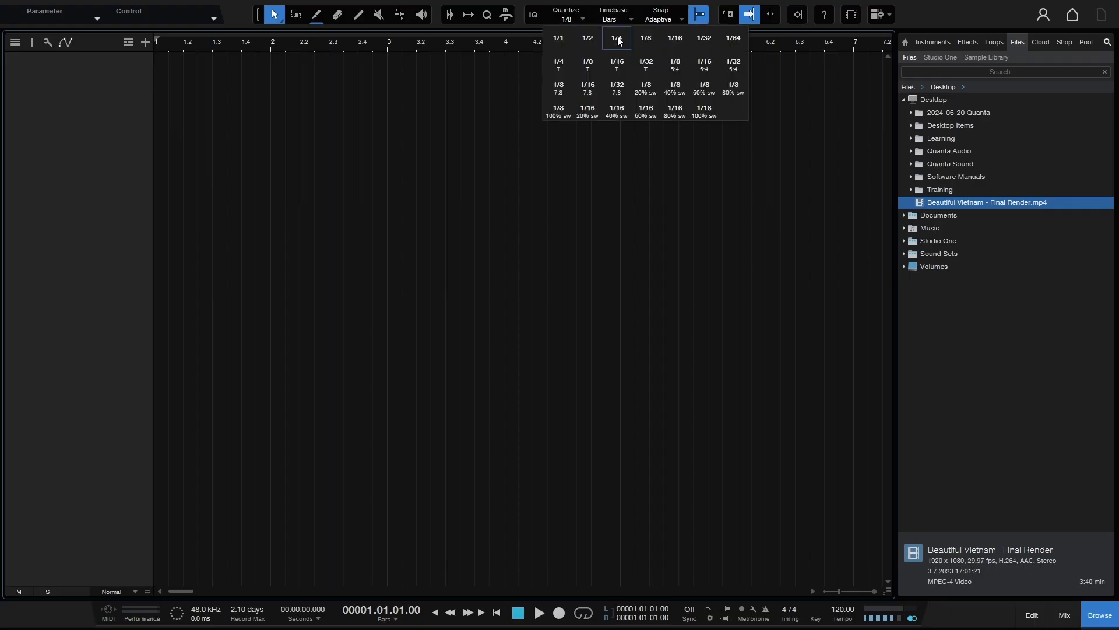
click(586, 37)
drag(967, 202, 194, 124)
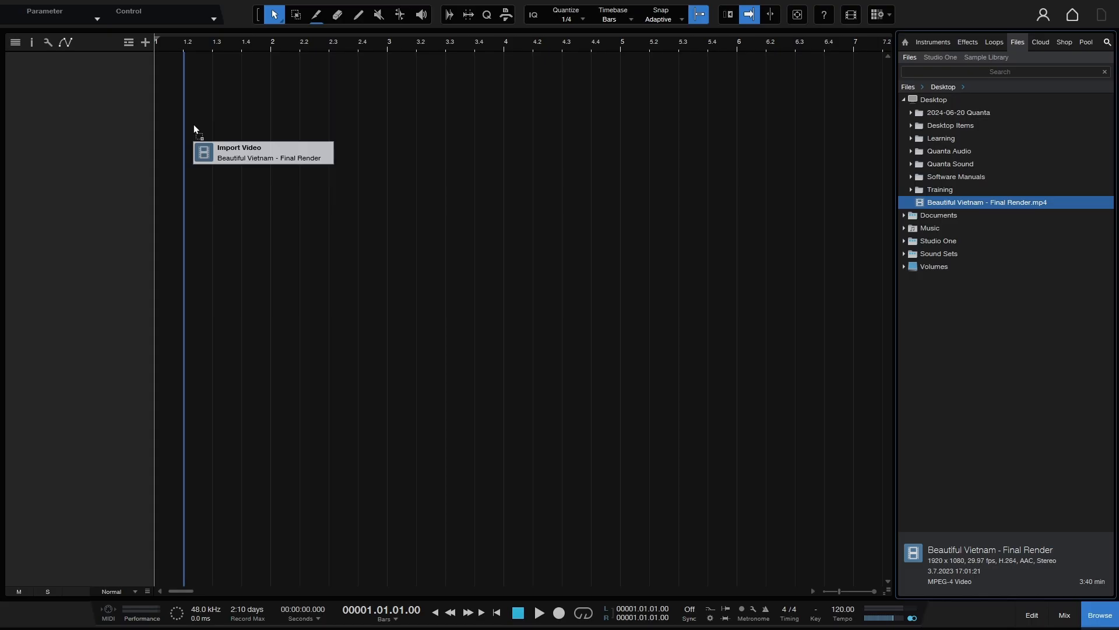
drag(193, 124, 193, 123)
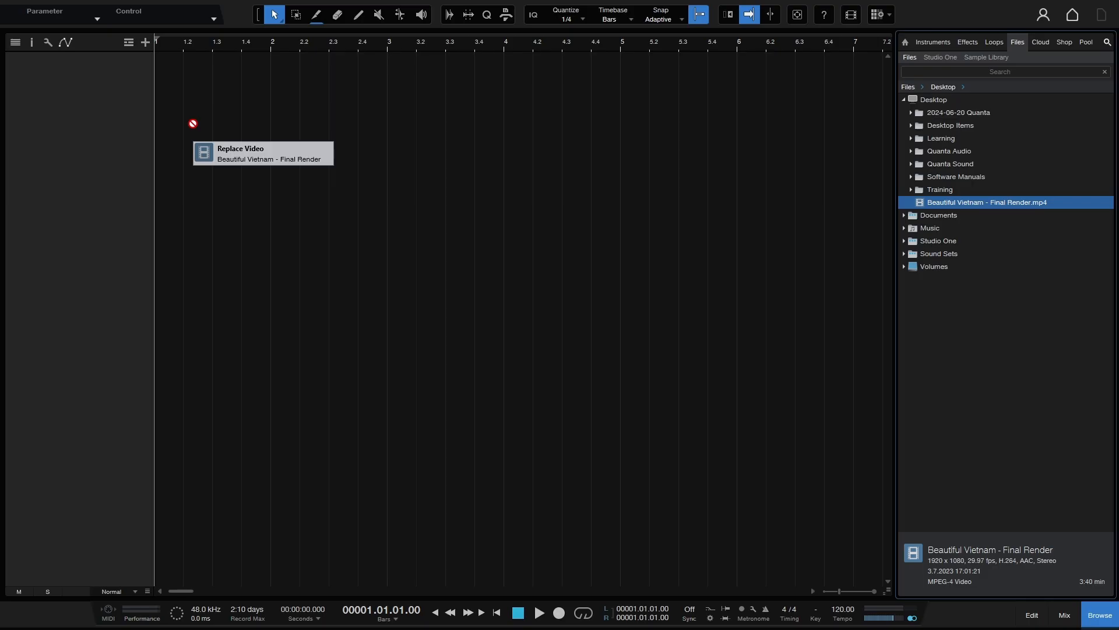
drag(192, 124, 194, 125)
key(super)
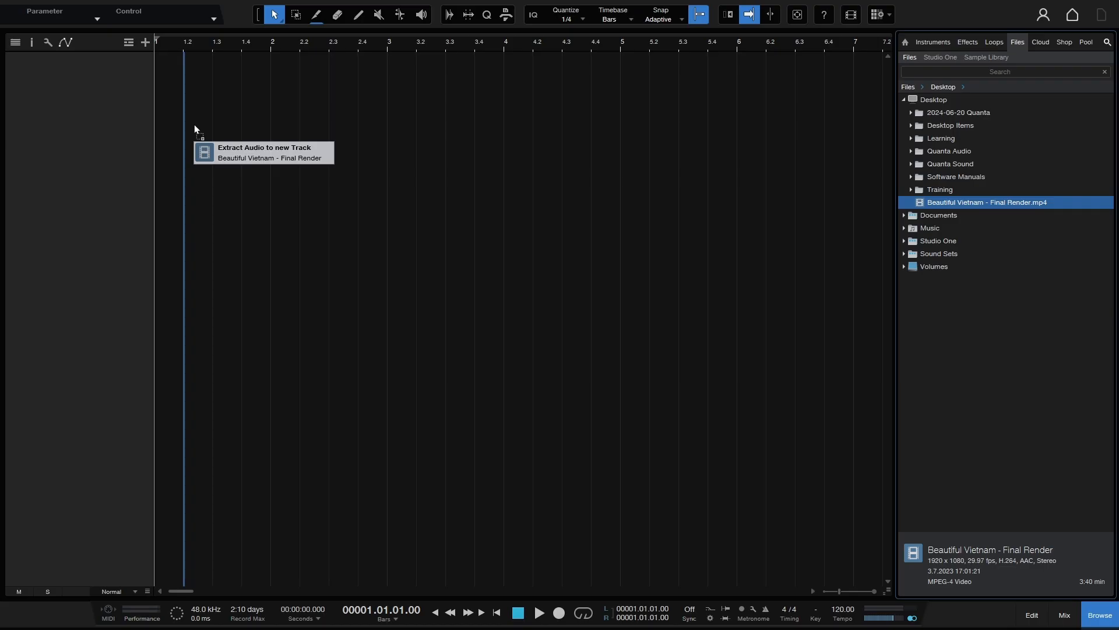
key(super)
drag(194, 124, 166, 119)
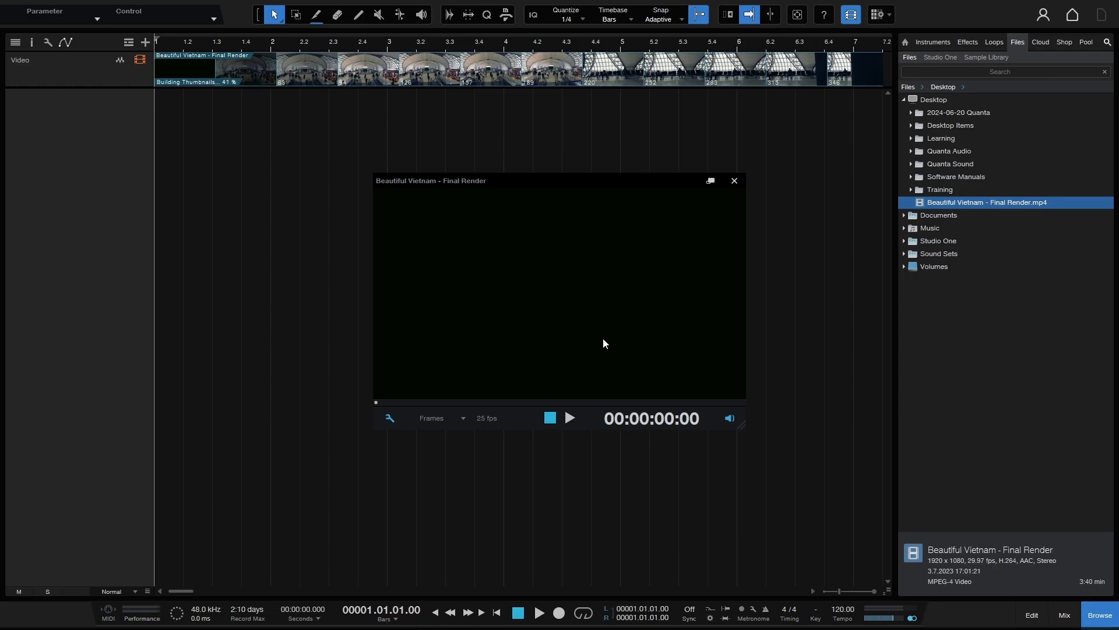
Close and reopen the video player window.
click(851, 18)
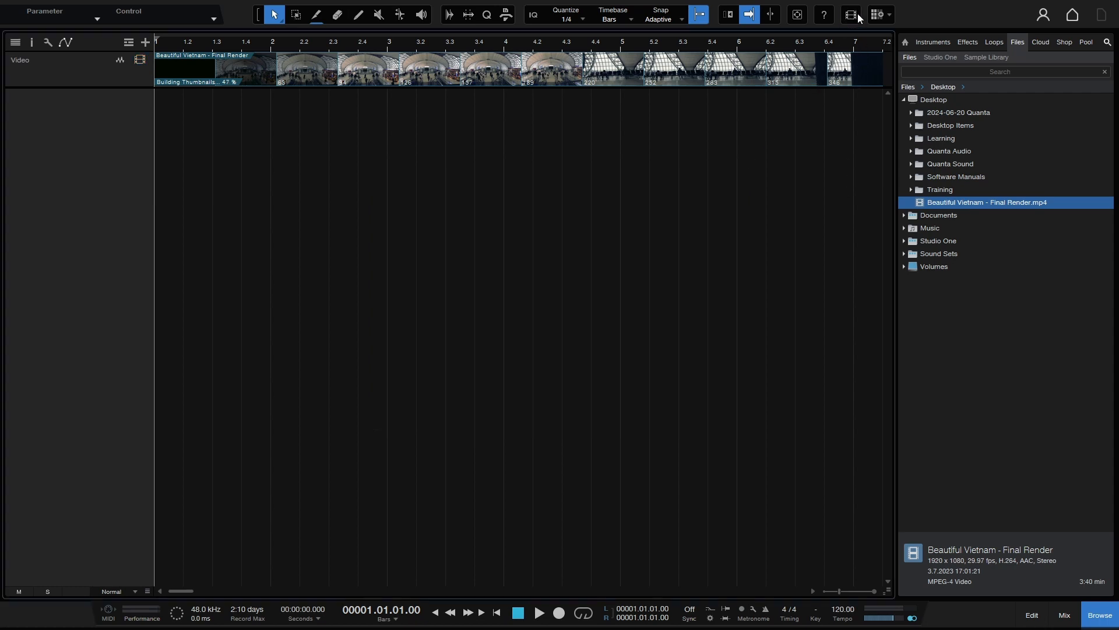
click(851, 16)
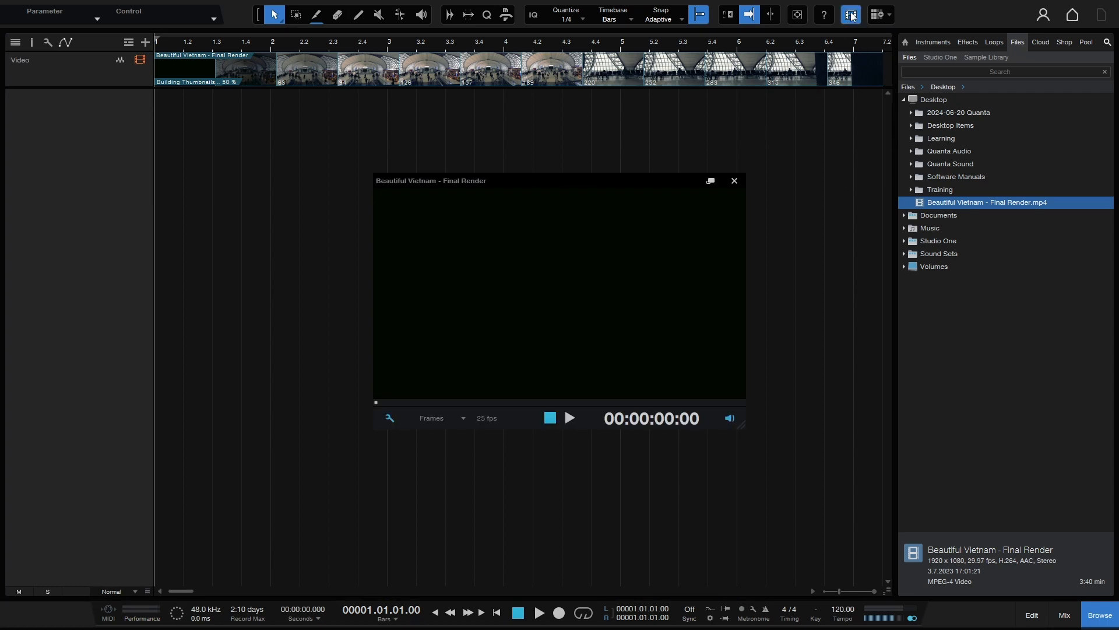
click(735, 180)
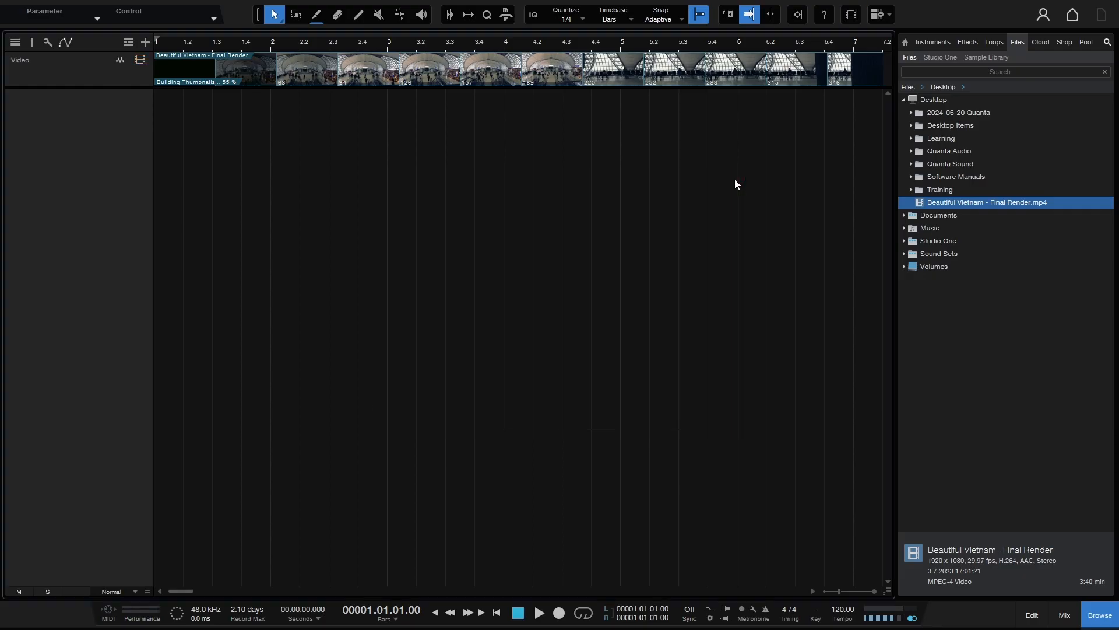
click(851, 17)
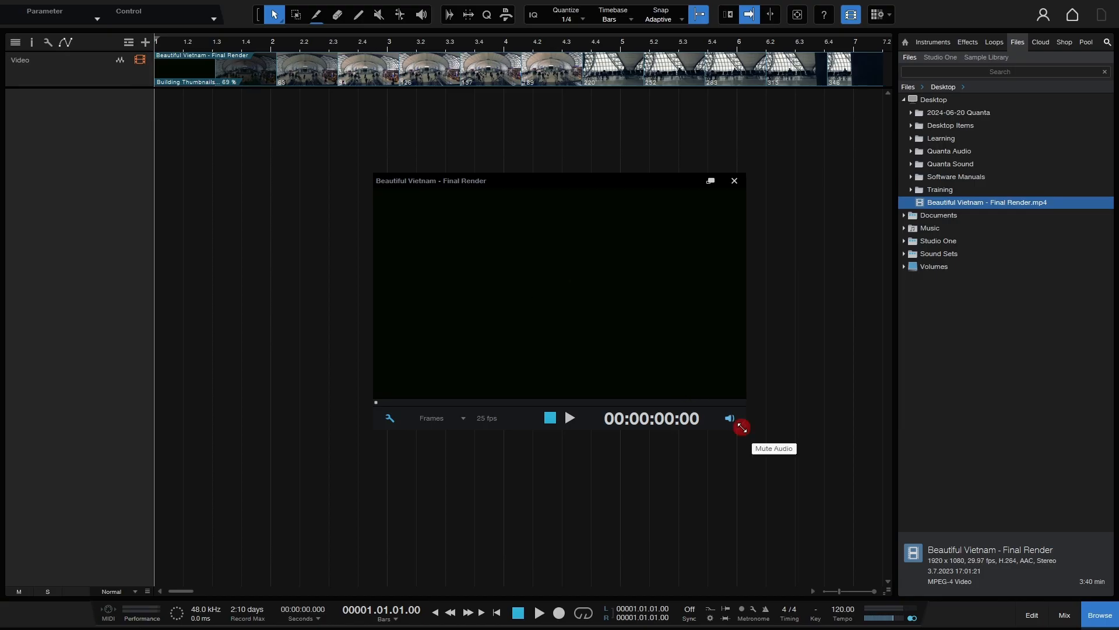
Enlarge the video player window freely, try its Small size preset and set it to Normal.
drag(742, 429, 803, 471)
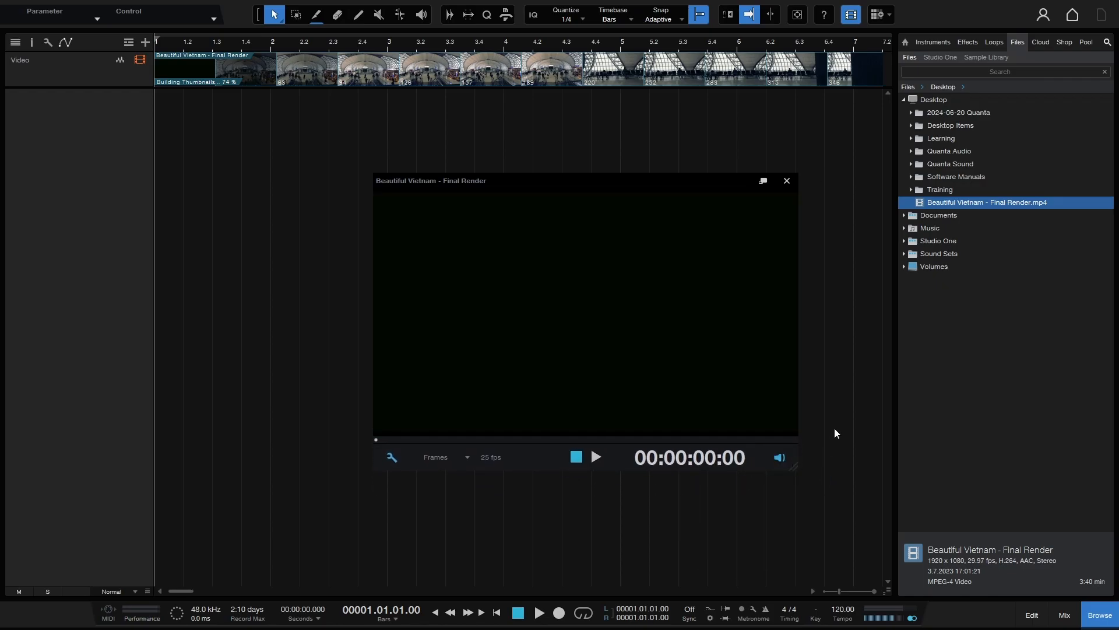
click(392, 458)
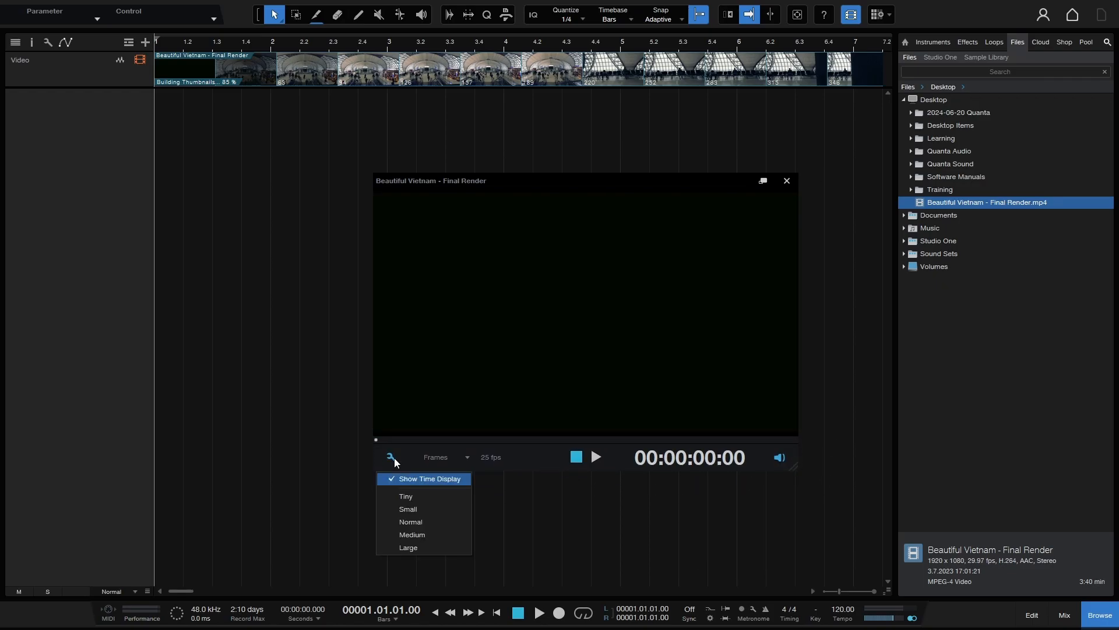
click(428, 507)
click(388, 372)
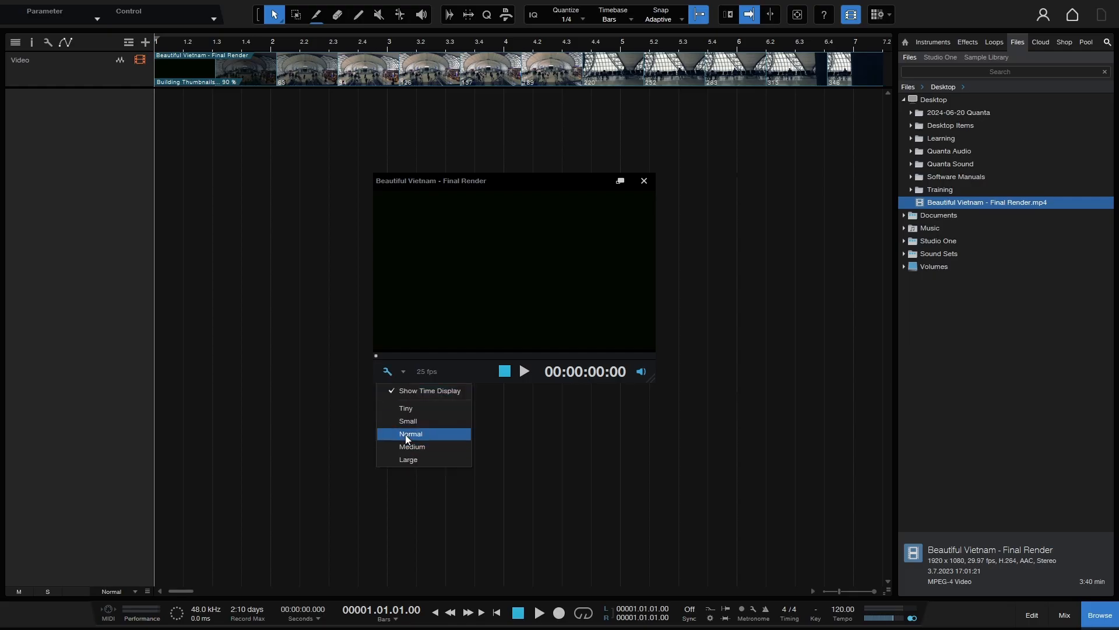
click(405, 434)
click(390, 414)
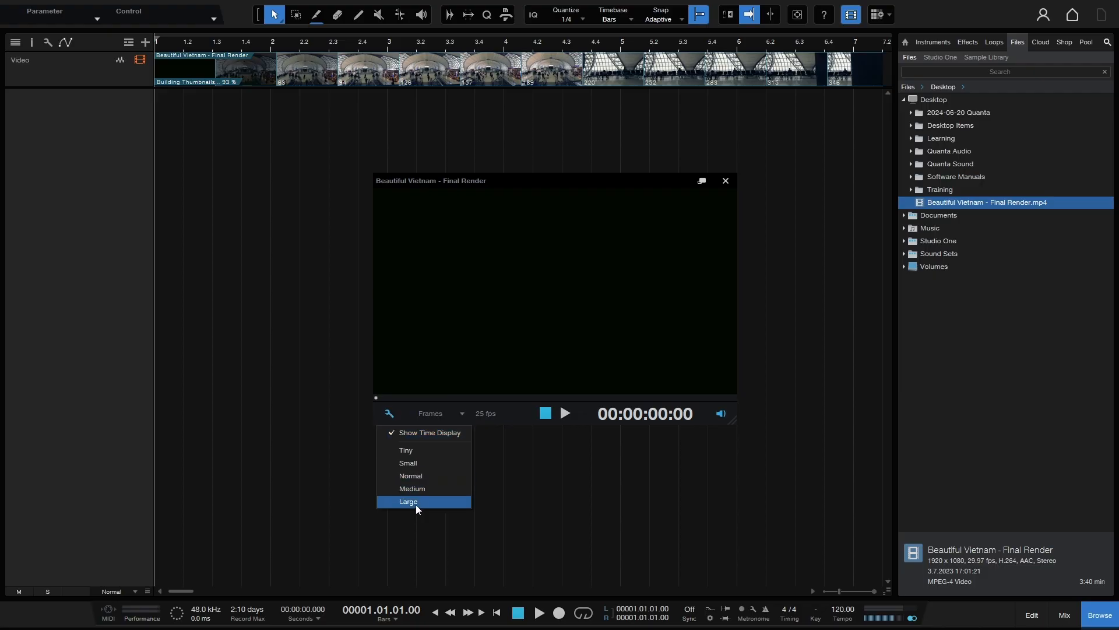
click(434, 498)
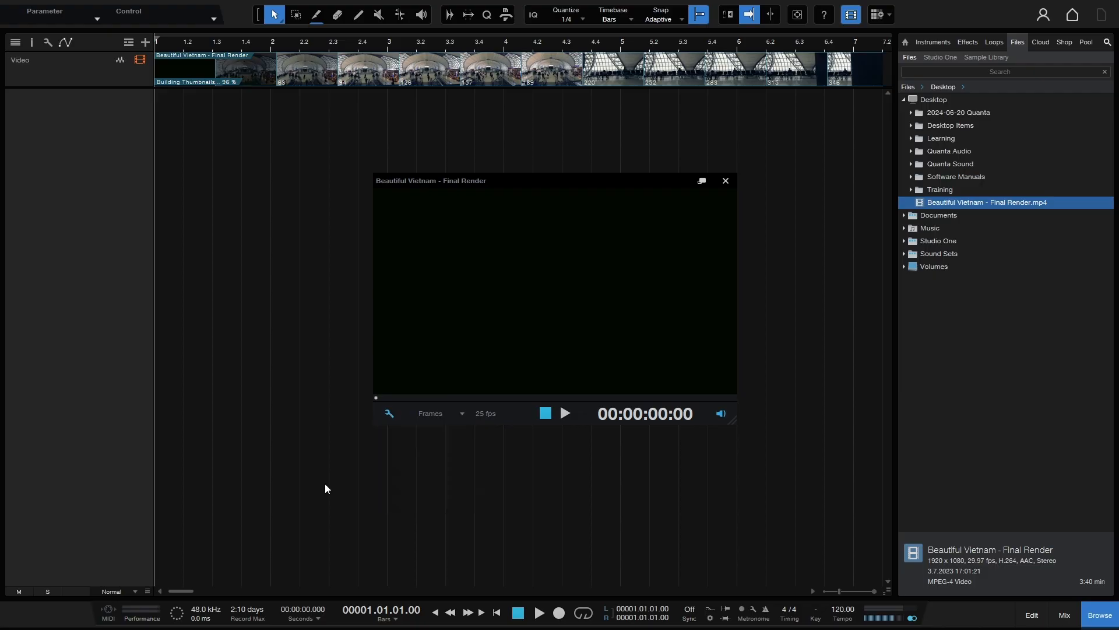
Hide the time display in the video player and show it again.
click(386, 416)
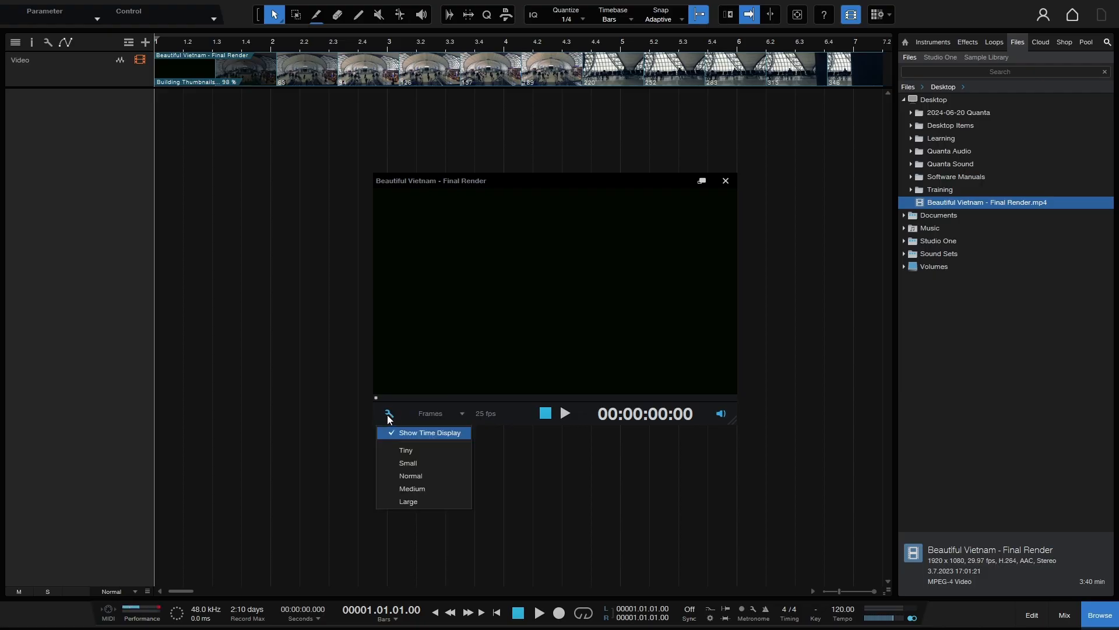
click(429, 432)
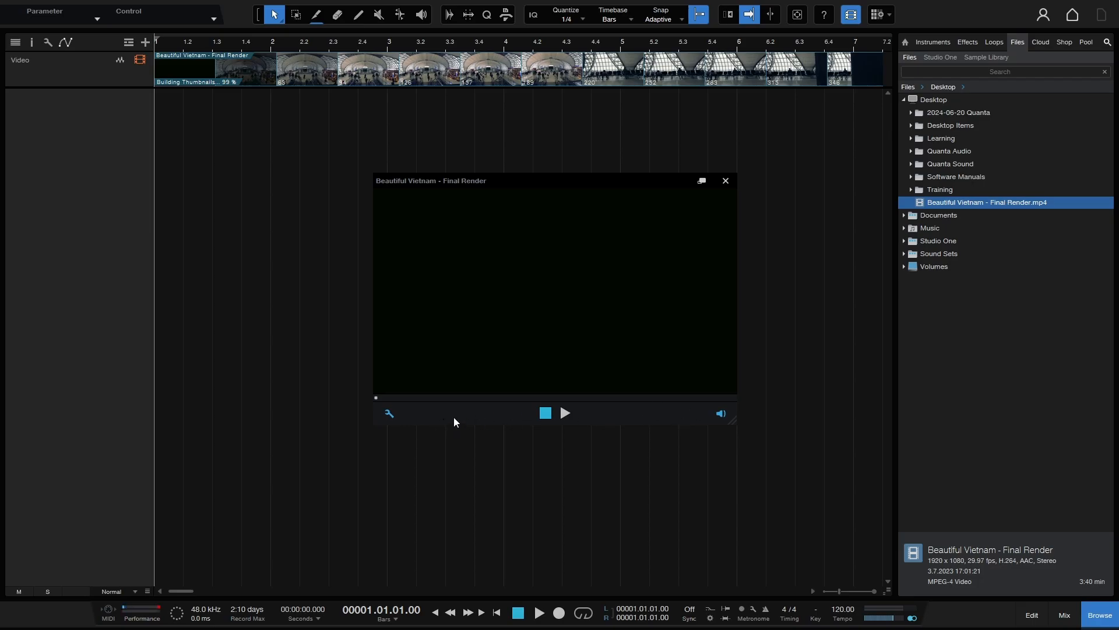
click(387, 413)
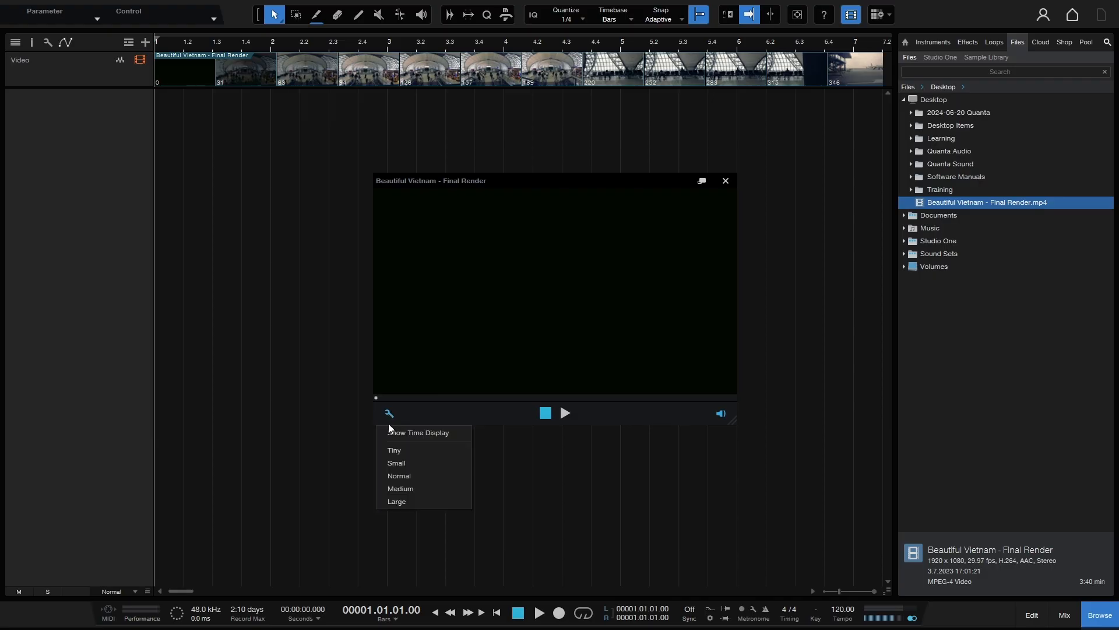
click(406, 433)
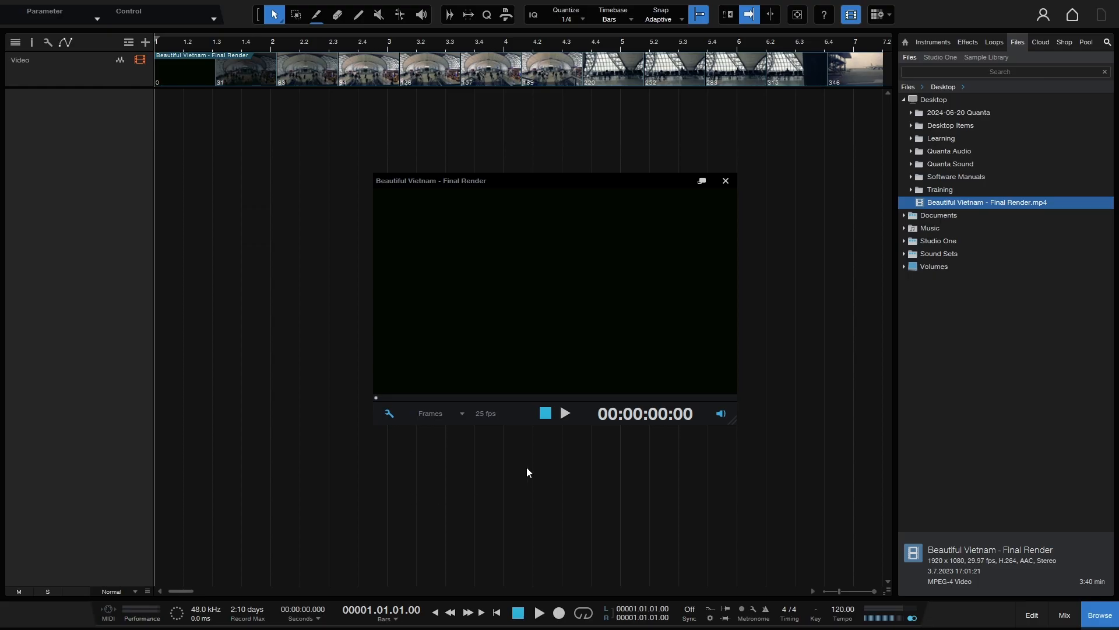
Try the Seconds and Samples time formats in the video player and switch back to Frames.
click(462, 415)
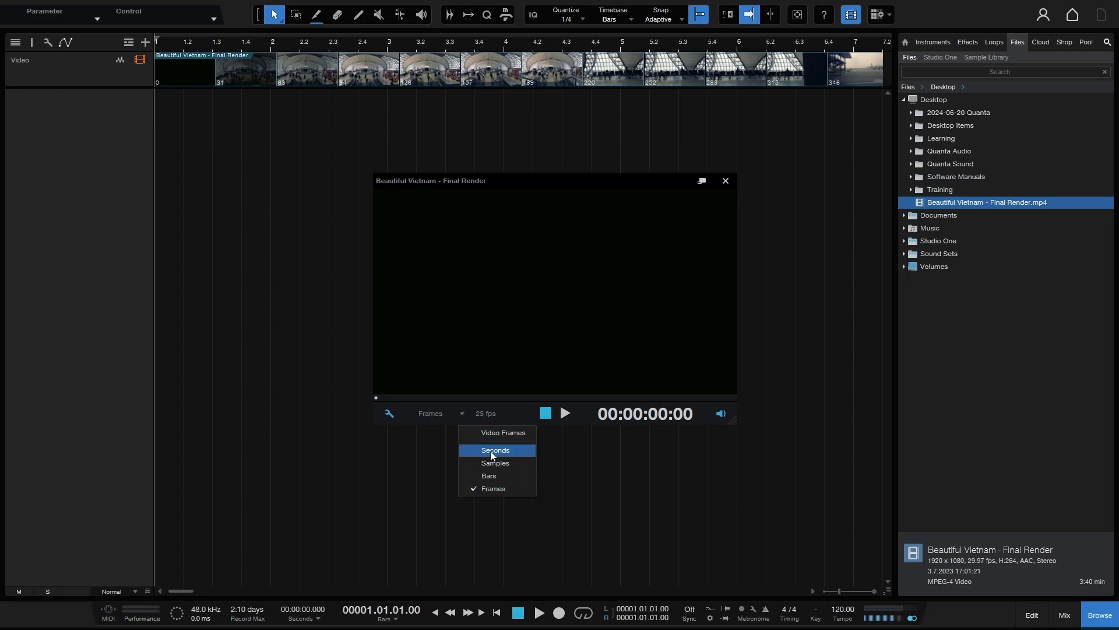
click(490, 450)
click(458, 413)
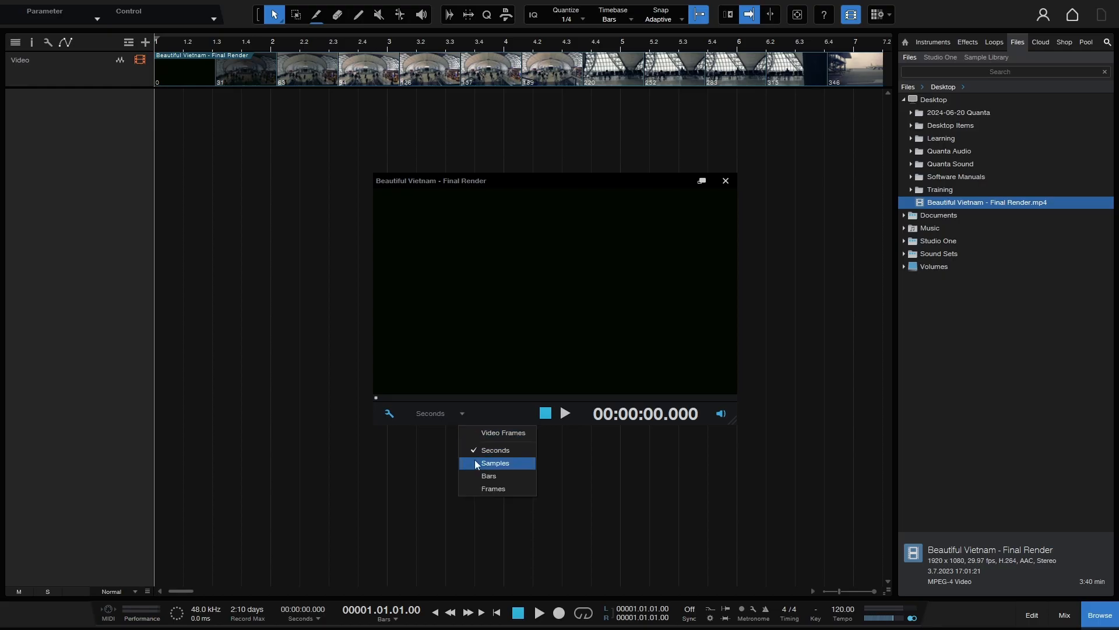
click(474, 460)
click(458, 413)
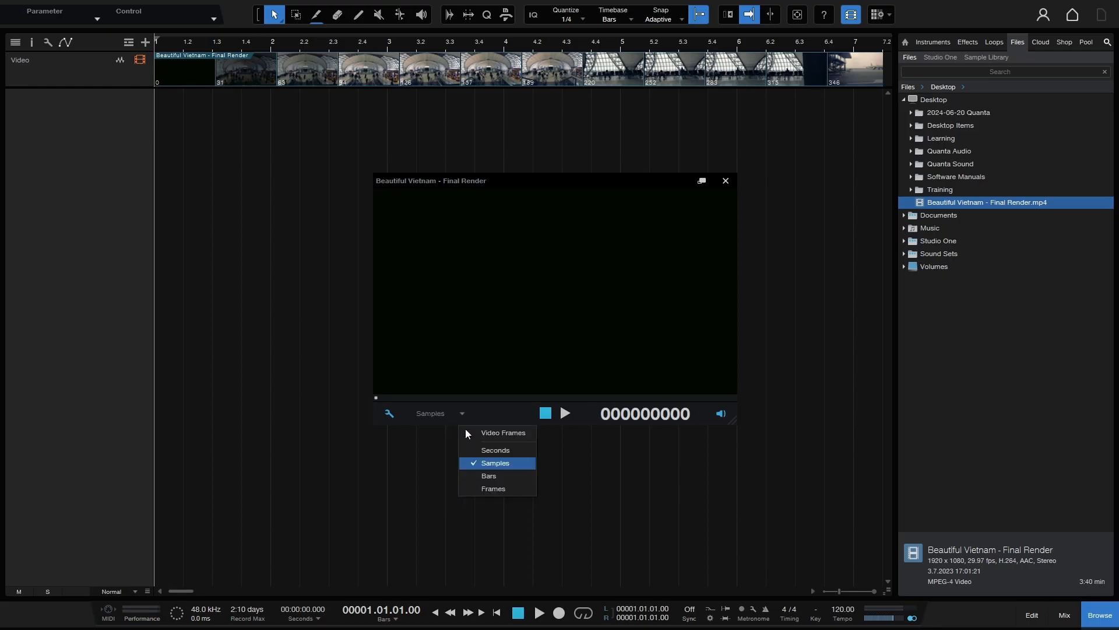
click(504, 490)
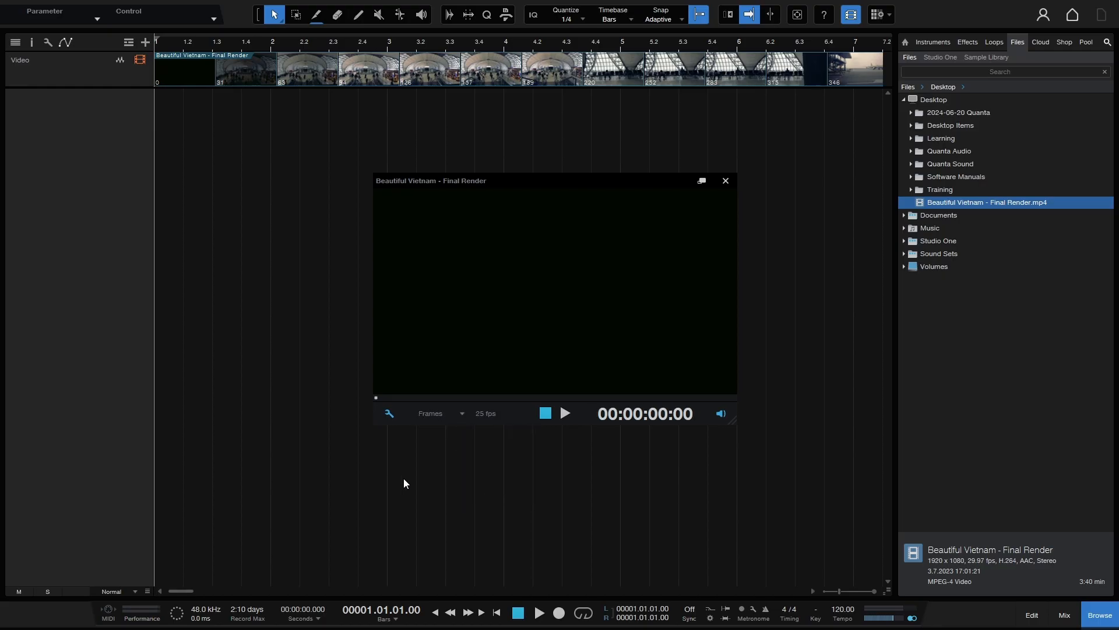
Close the video player and open a secondary timeline ruler in Frames.
click(726, 182)
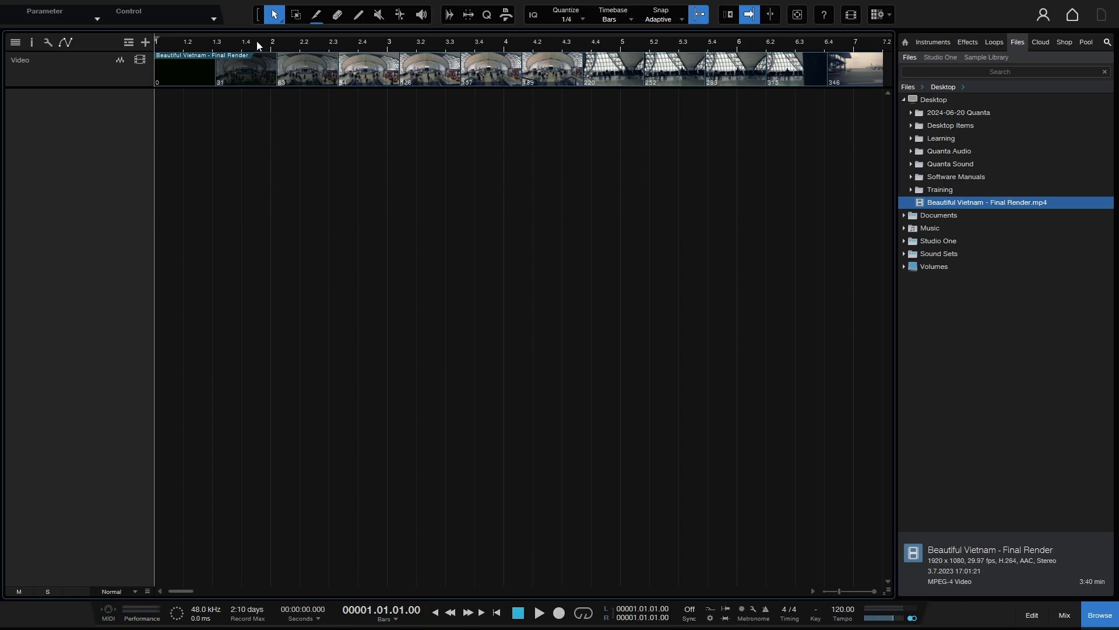
right_click(463, 42)
mouse_move(503, 118)
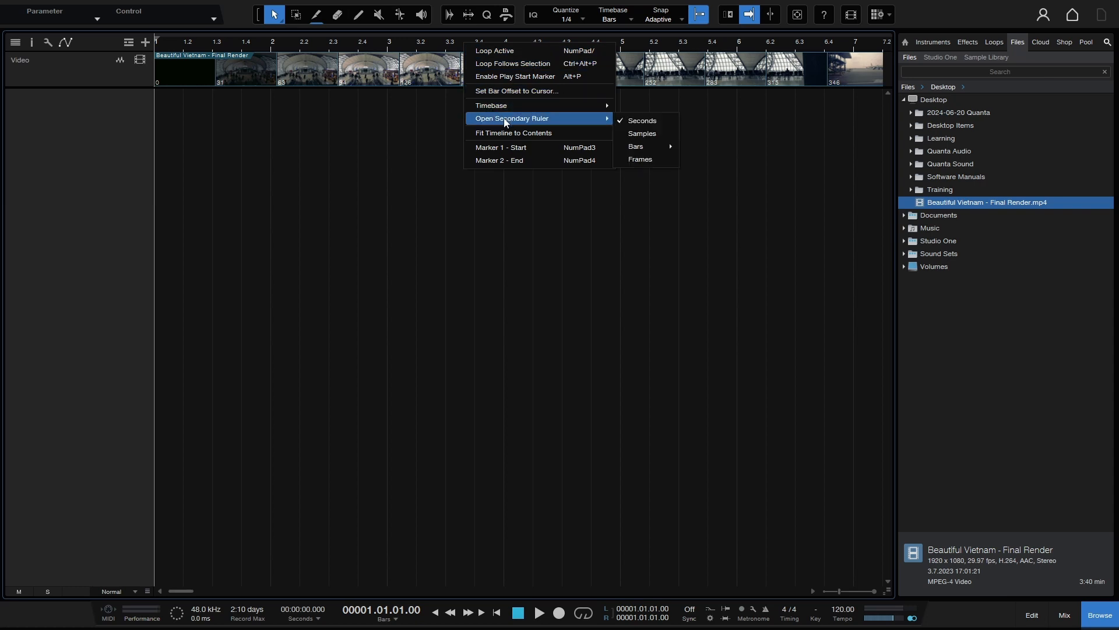
click(642, 159)
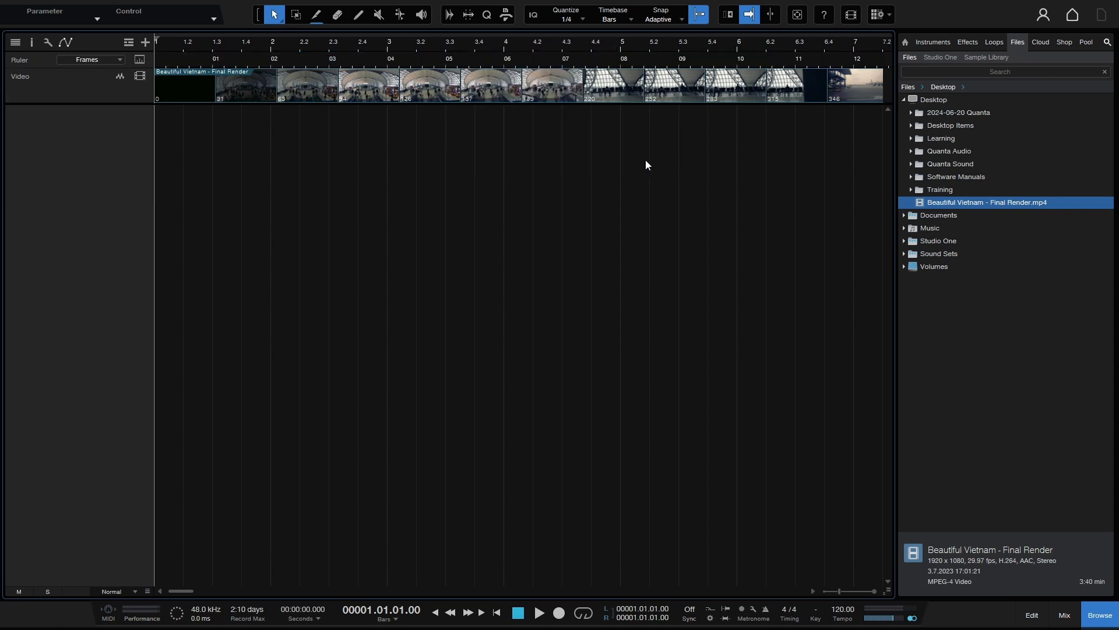
right_click(554, 57)
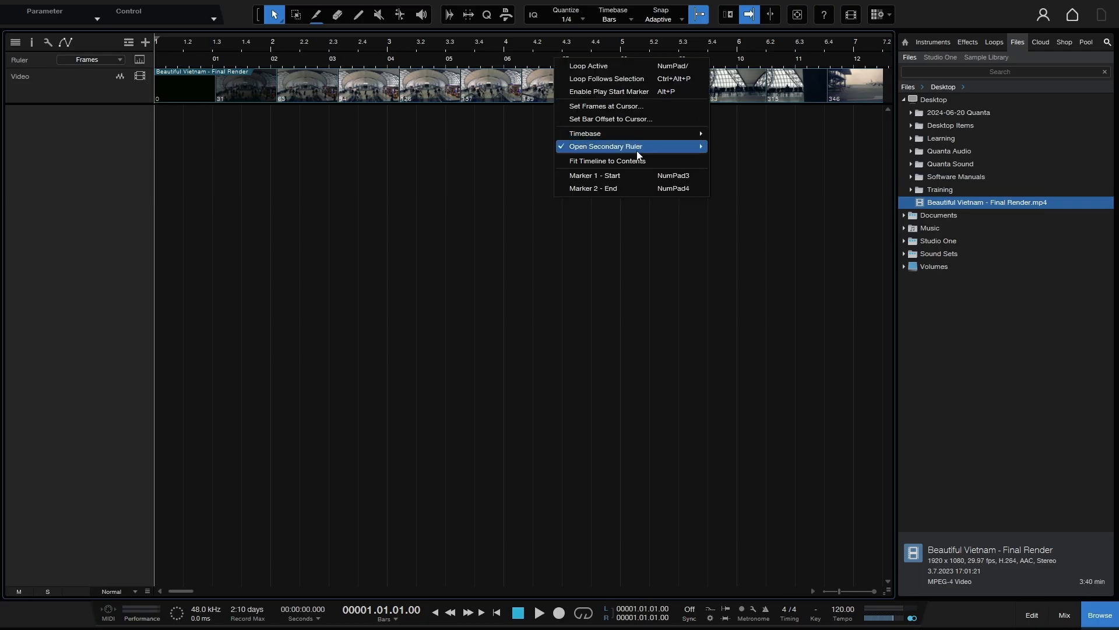
mouse_move(665, 146)
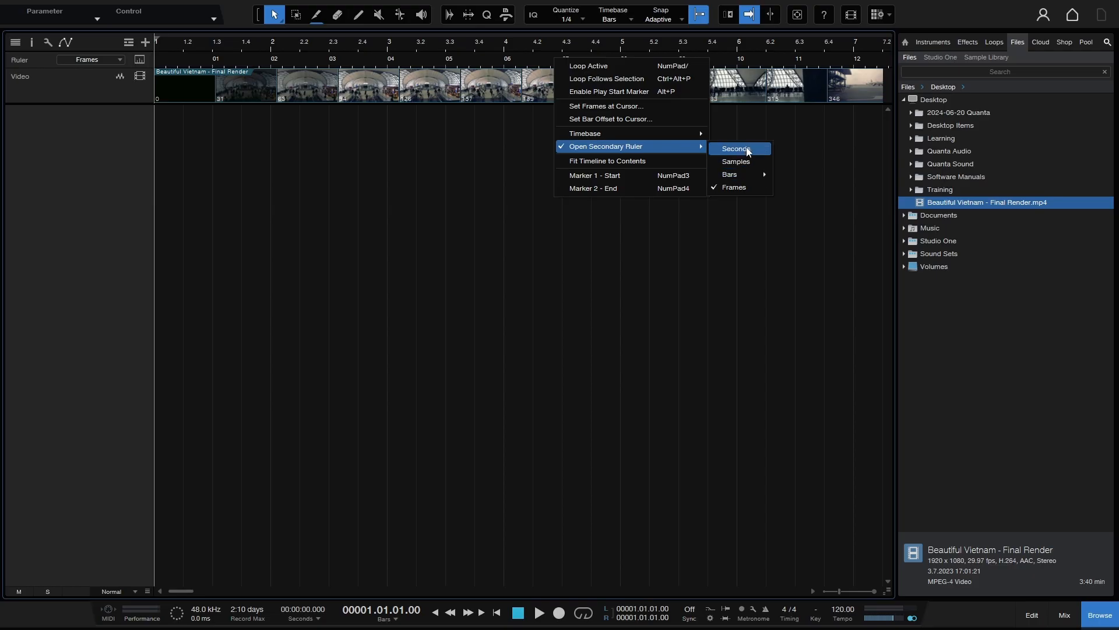
mouse_move(749, 177)
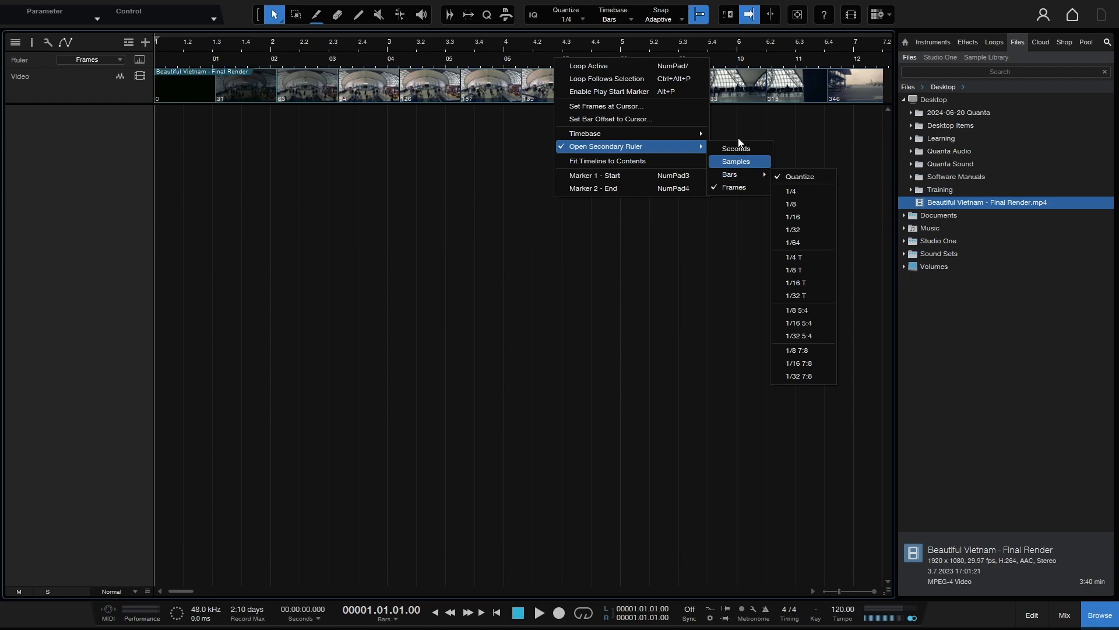
click(825, 129)
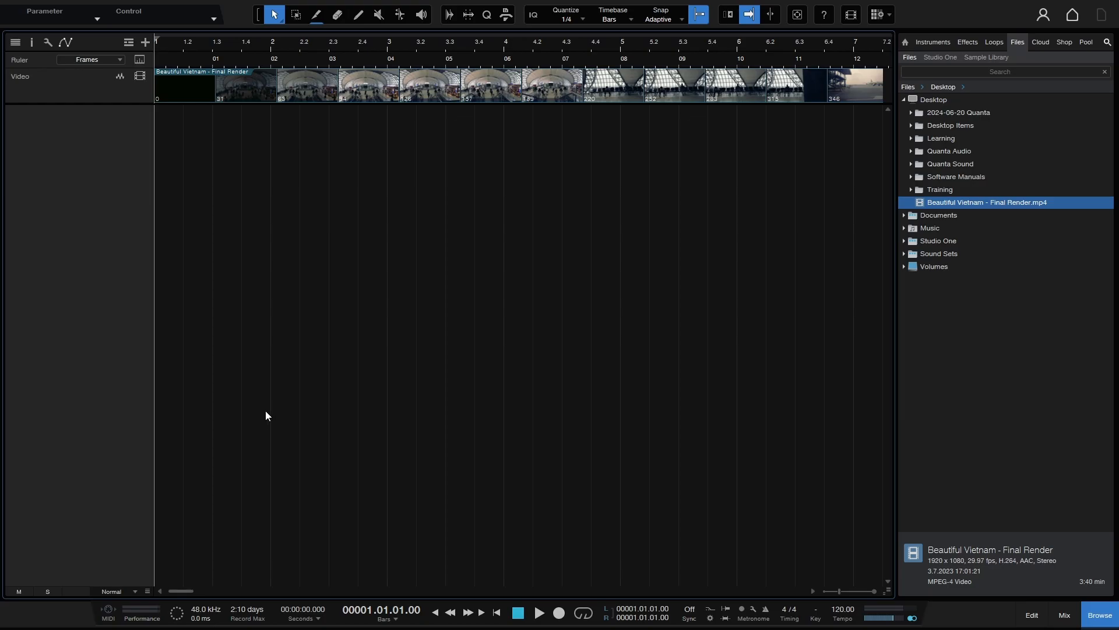
Open Song Setup, match the song's frame rate to the video at 29.97 fps and apply the change.
click(201, 609)
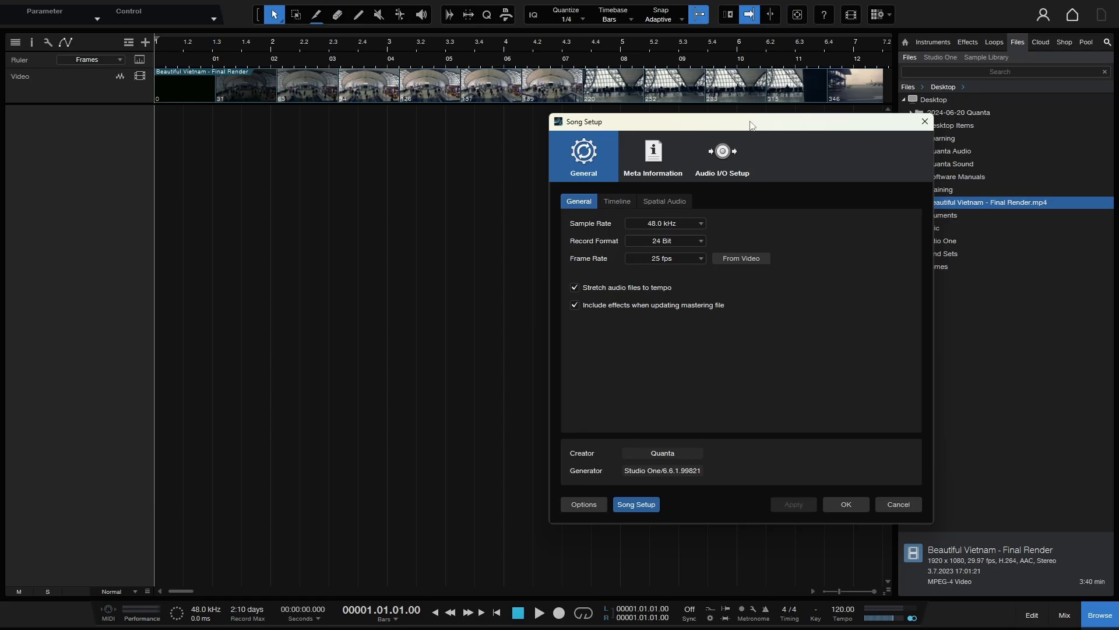
drag(752, 125, 590, 128)
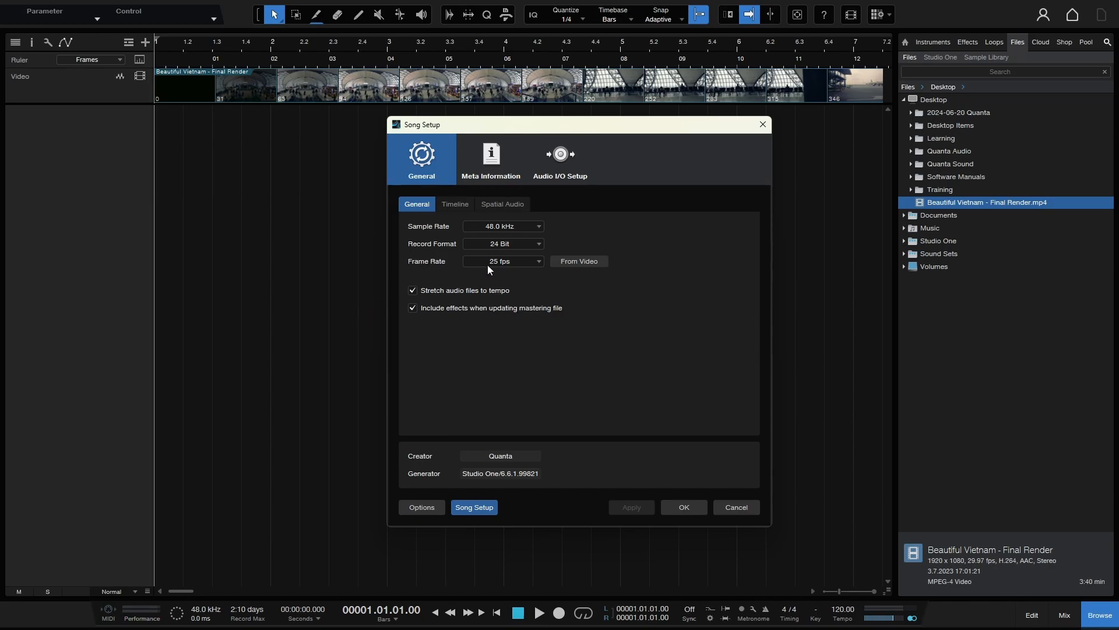
click(539, 265)
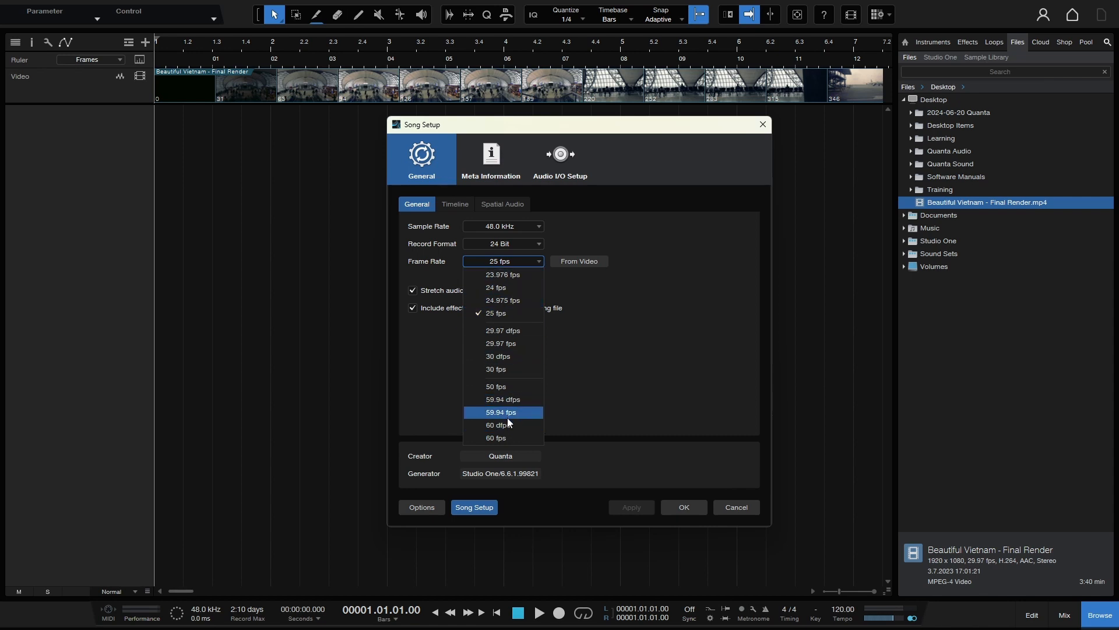
click(674, 402)
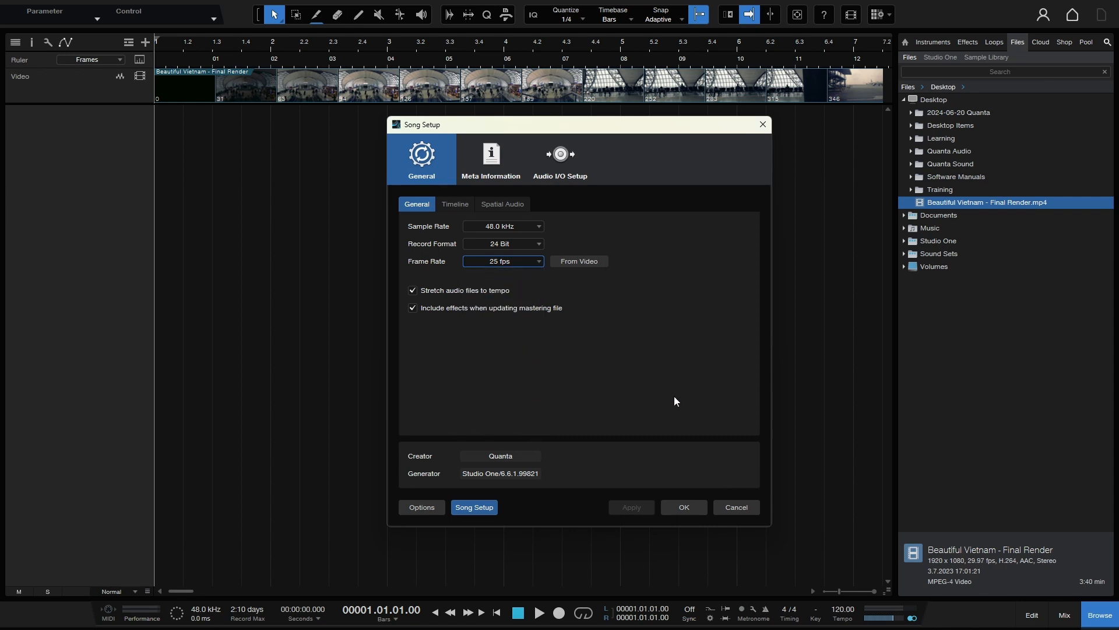
click(582, 260)
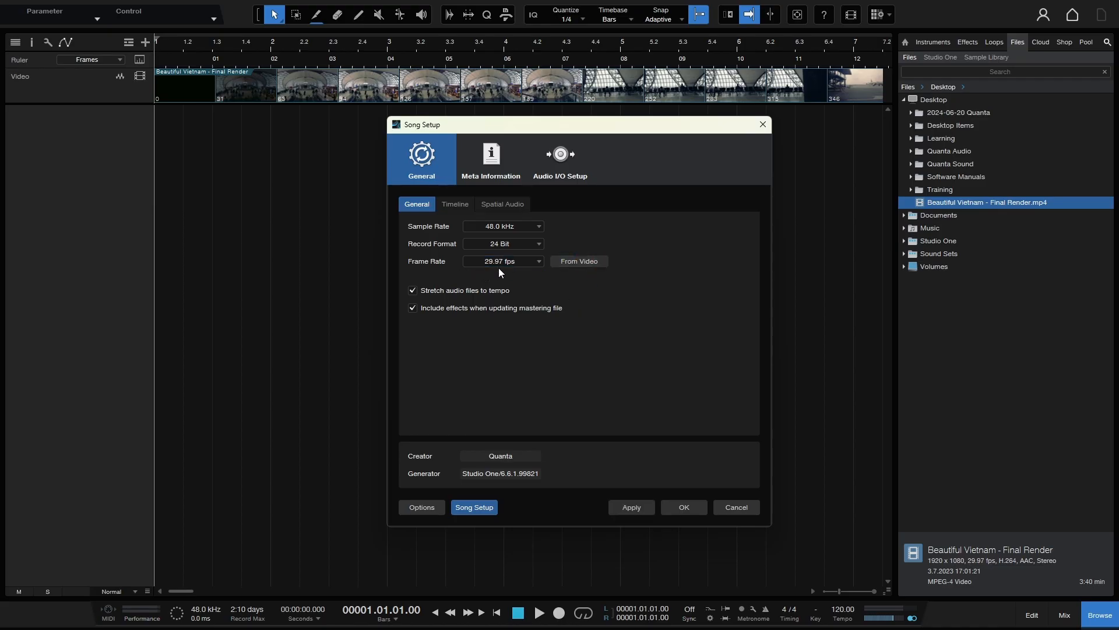
click(629, 511)
click(681, 507)
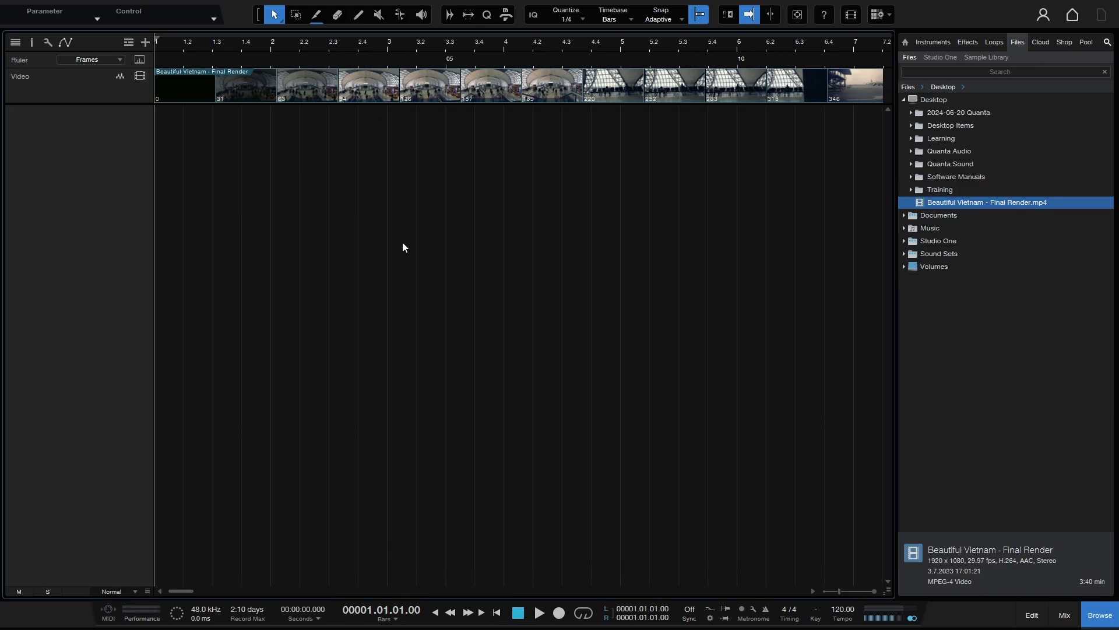
Hide the browser, open the video player and play the video briefly.
click(1100, 615)
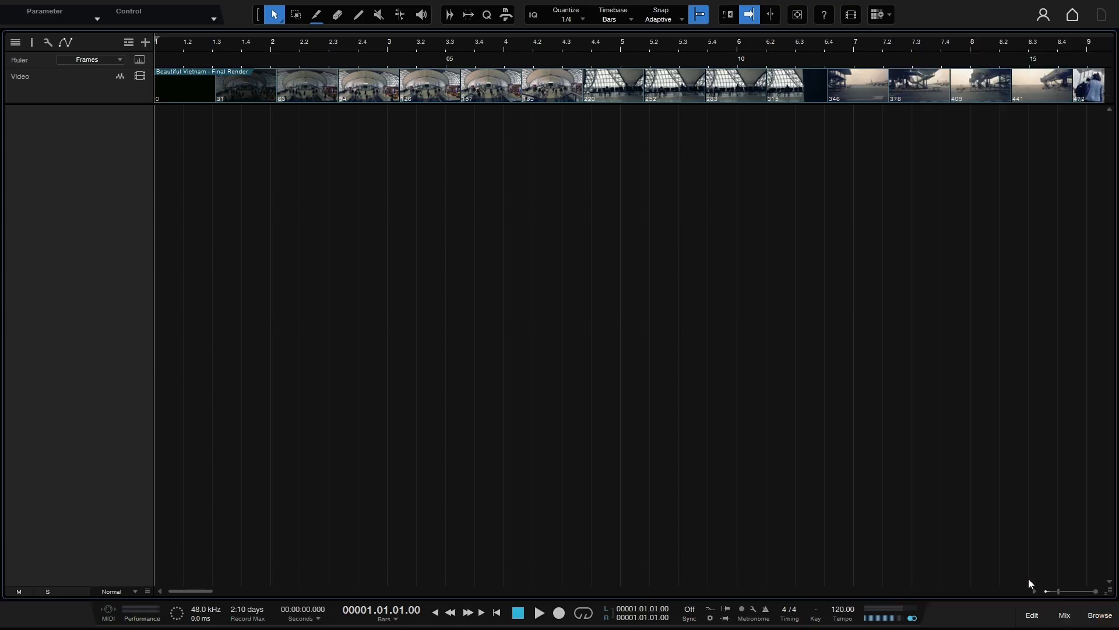
click(855, 15)
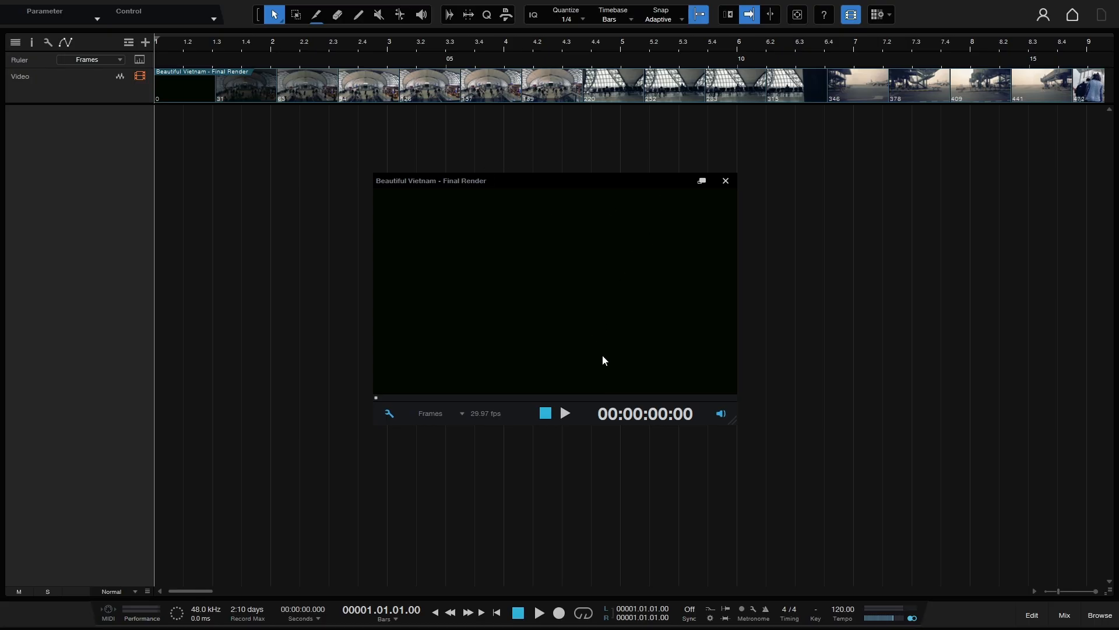
click(564, 413)
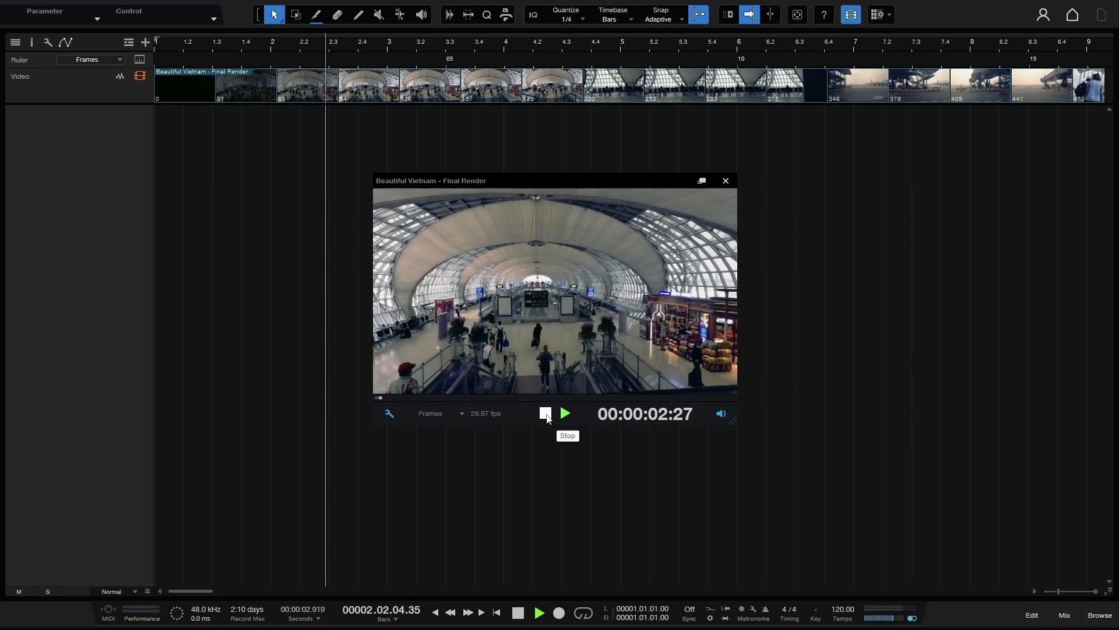
click(547, 415)
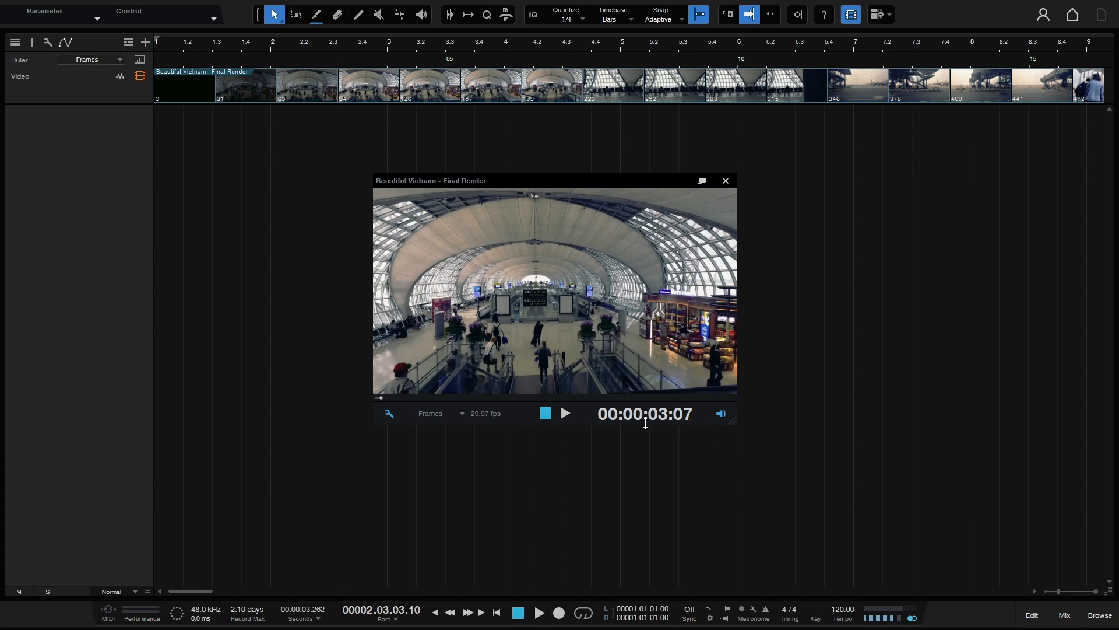
Resume playback in the video player, try muting and unmuting its audio, and stop.
click(564, 414)
click(721, 414)
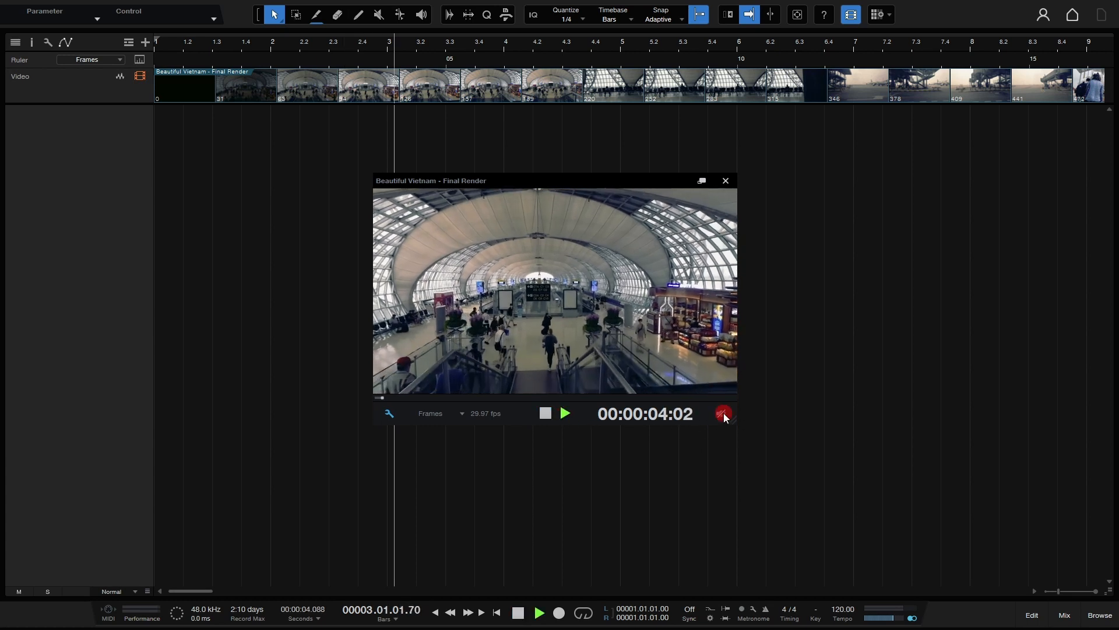
click(721, 413)
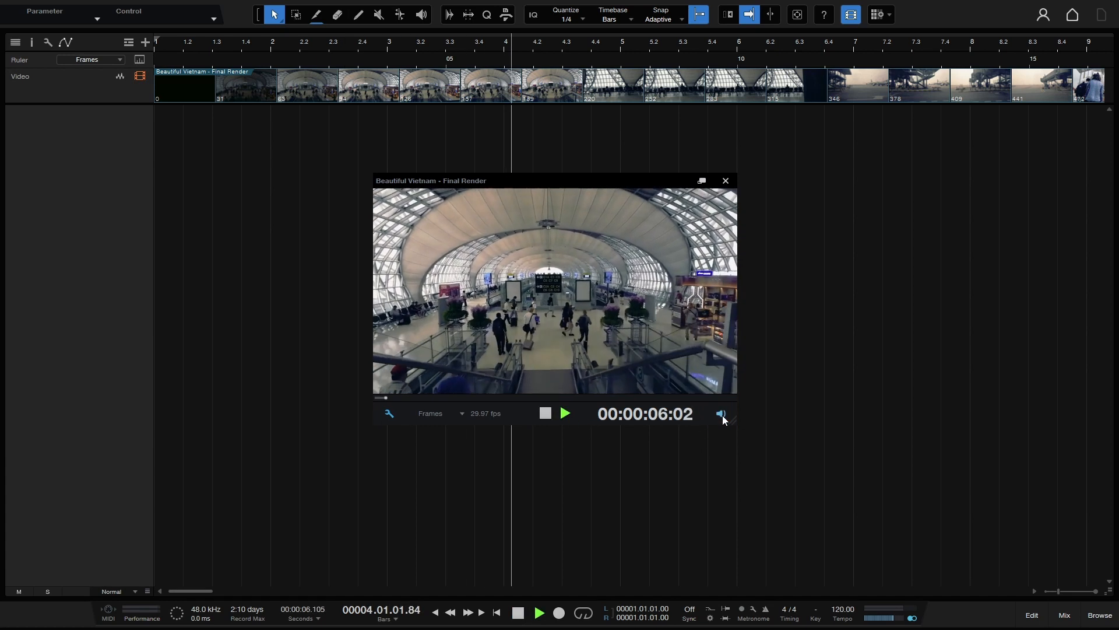
click(545, 414)
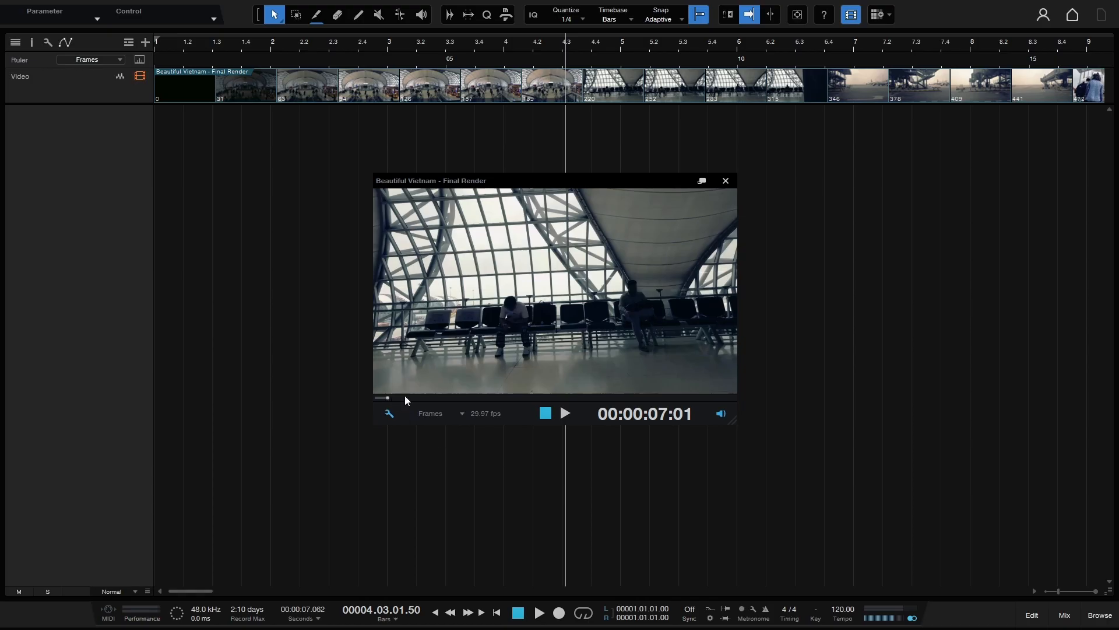
Jump through several positions along the video player's playback bar, return to the start and close the player.
click(420, 397)
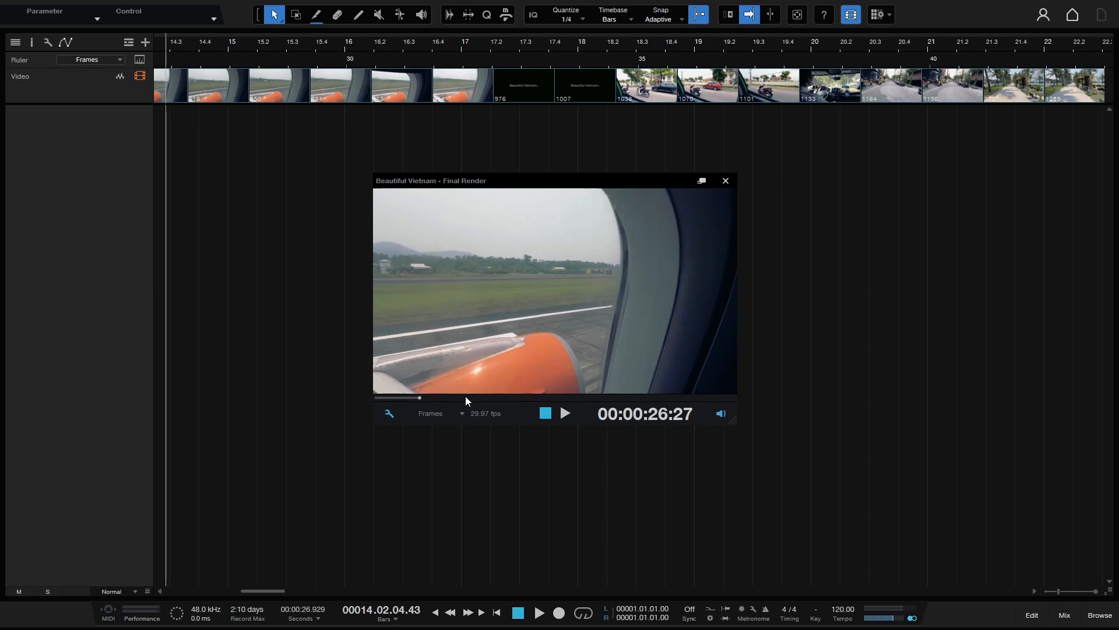
click(465, 397)
click(530, 397)
click(572, 397)
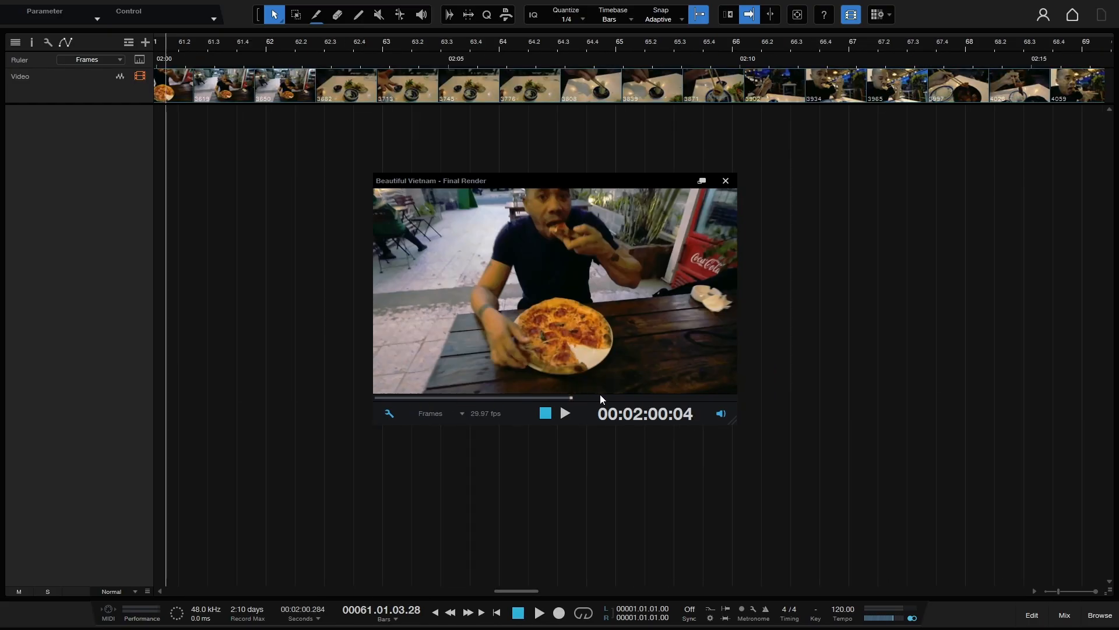
click(615, 397)
click(664, 397)
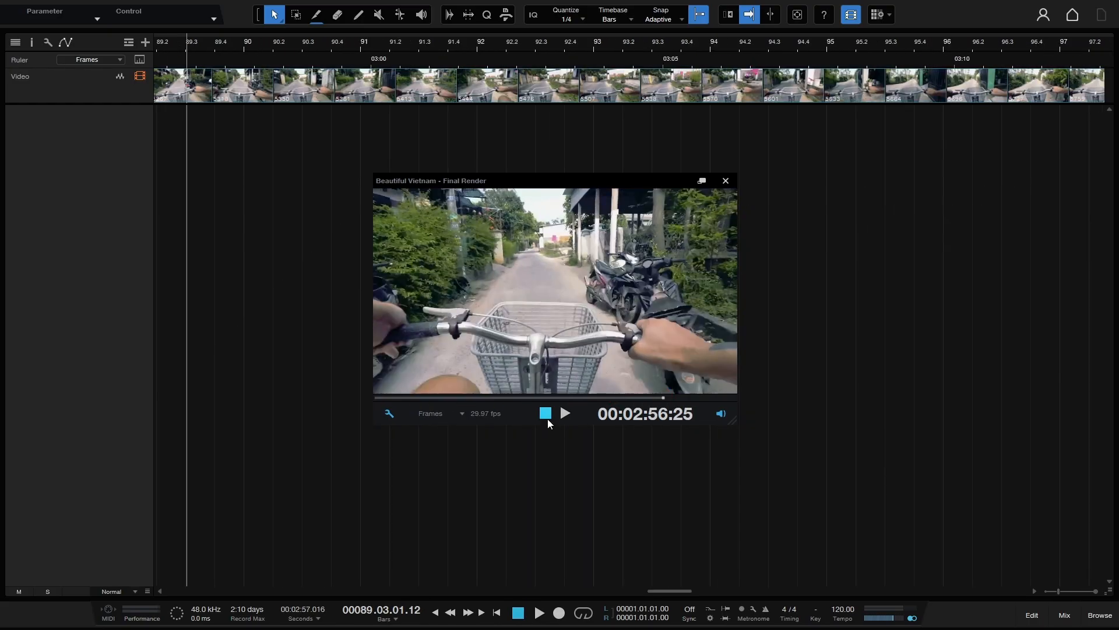
click(545, 414)
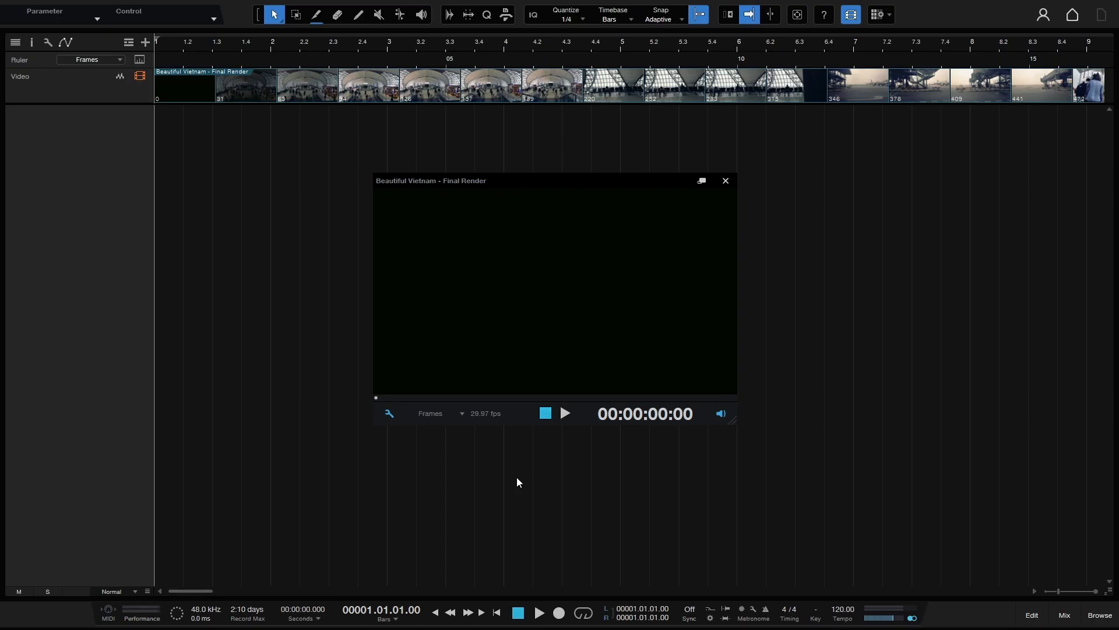
click(726, 181)
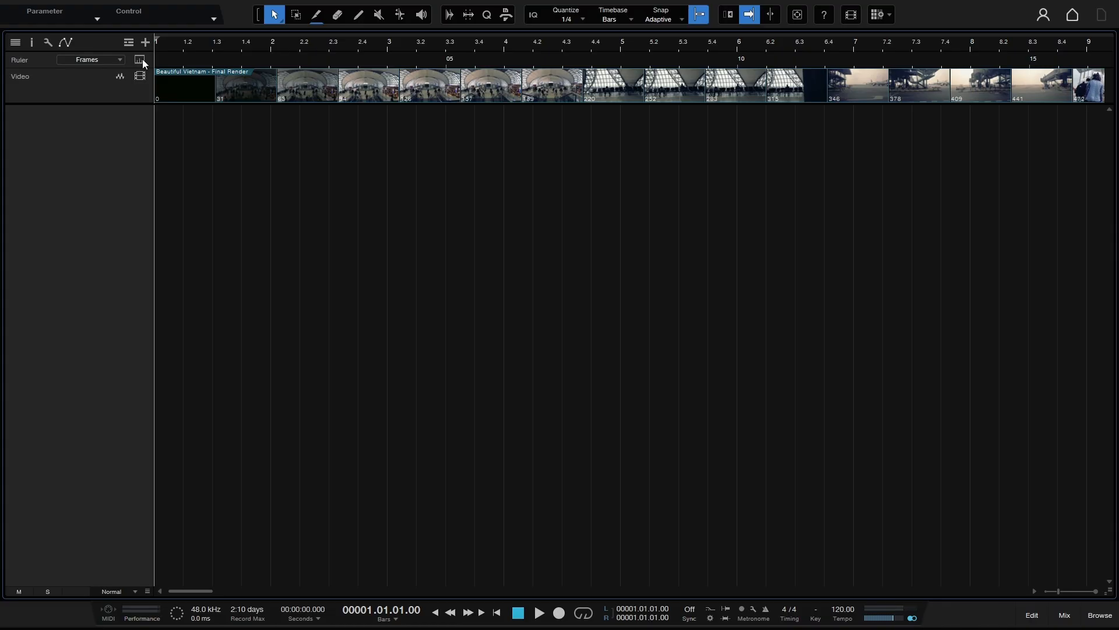
Hide the video track in the arrangement and show it again.
click(129, 43)
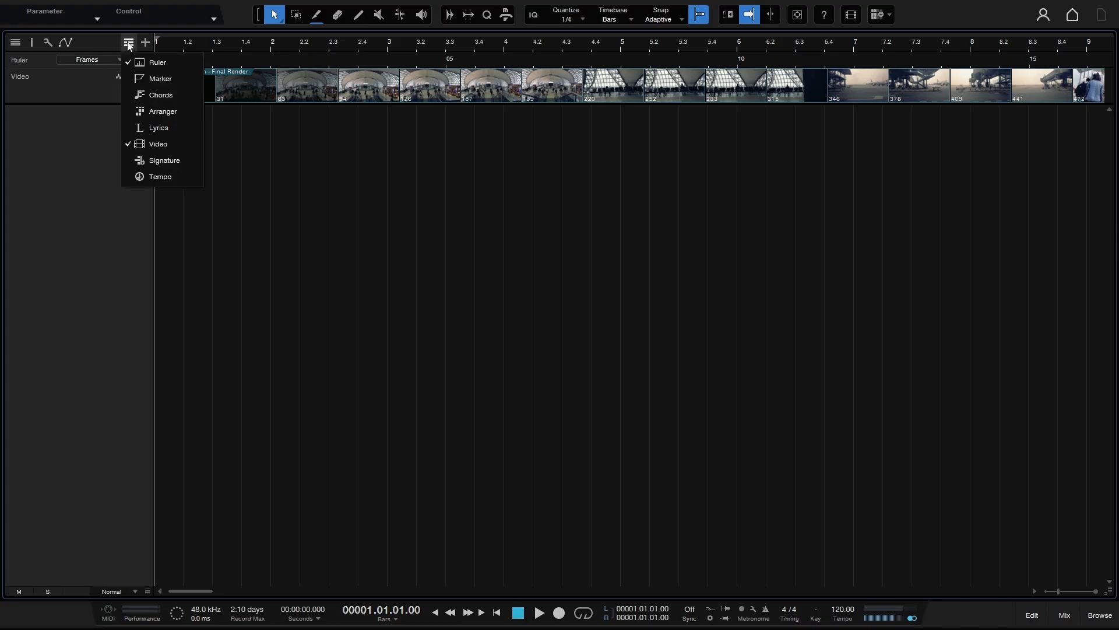
click(169, 146)
click(129, 42)
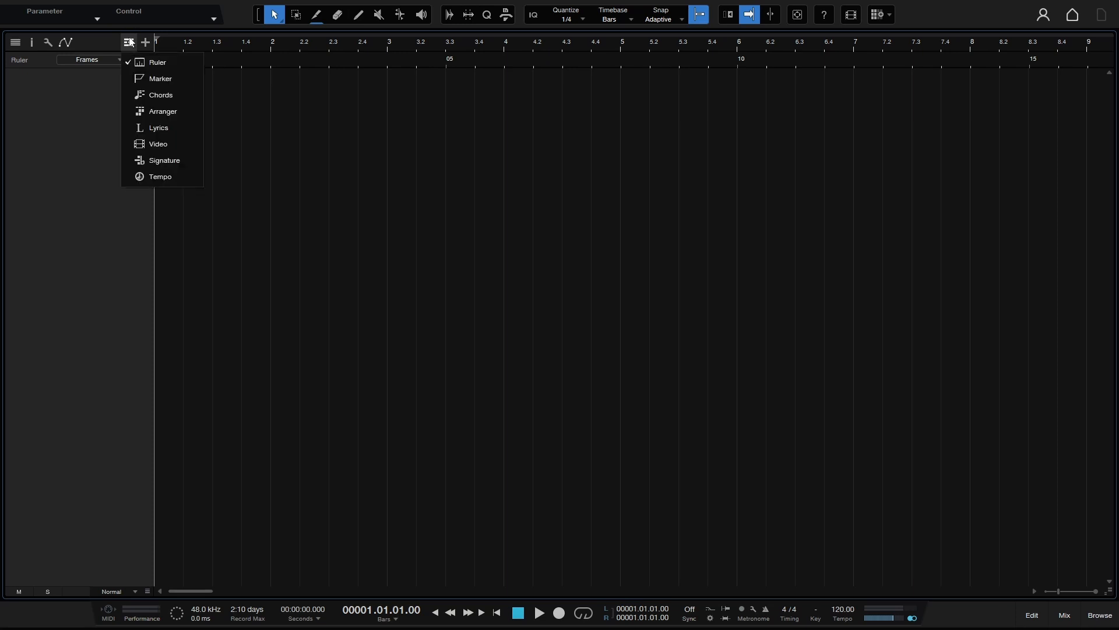
click(155, 145)
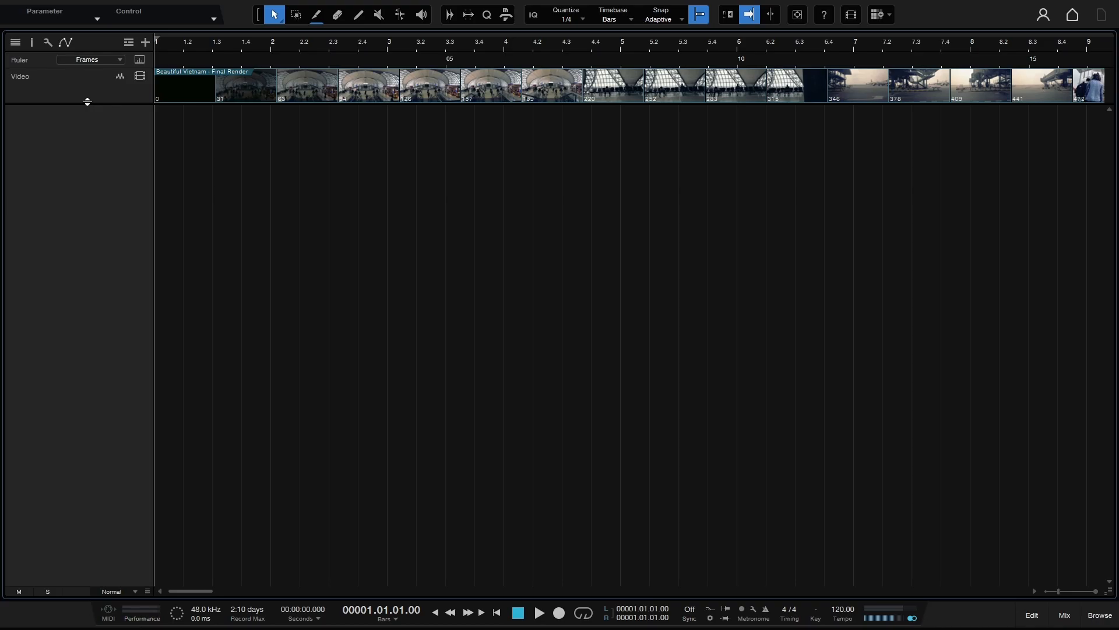
Enlarge the video track's height and create an audio track for the sound from the video.
drag(88, 102, 83, 181)
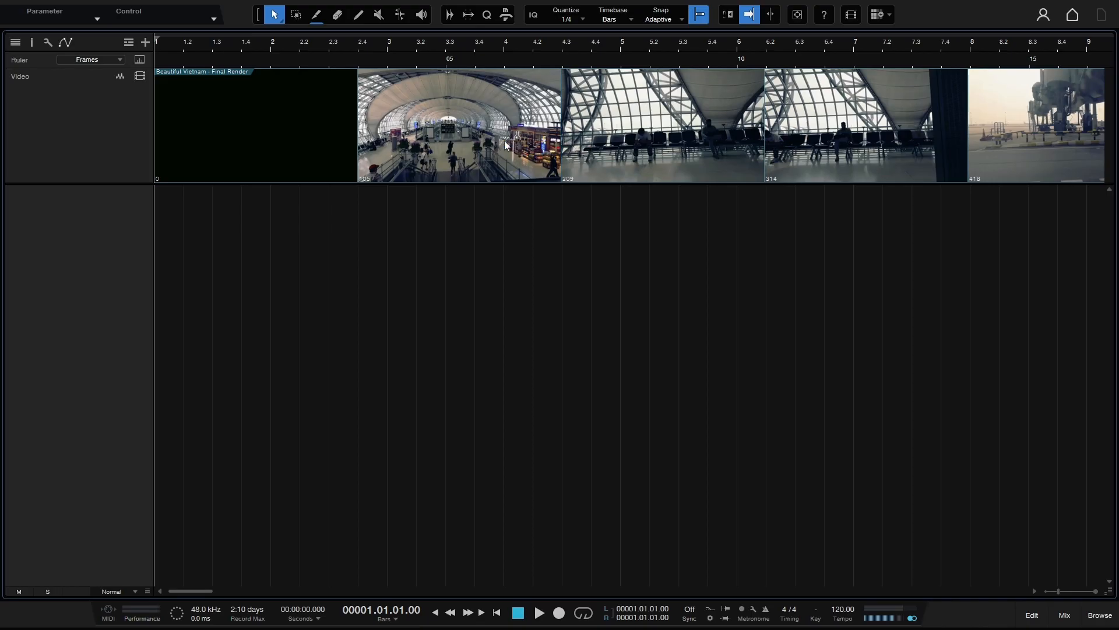
click(119, 76)
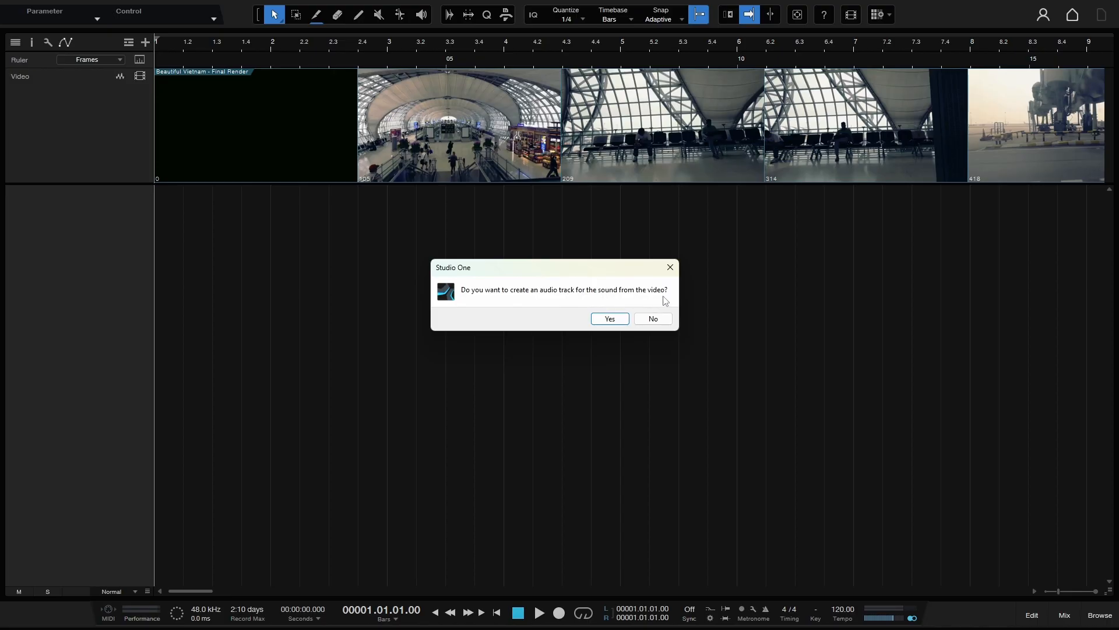
click(607, 318)
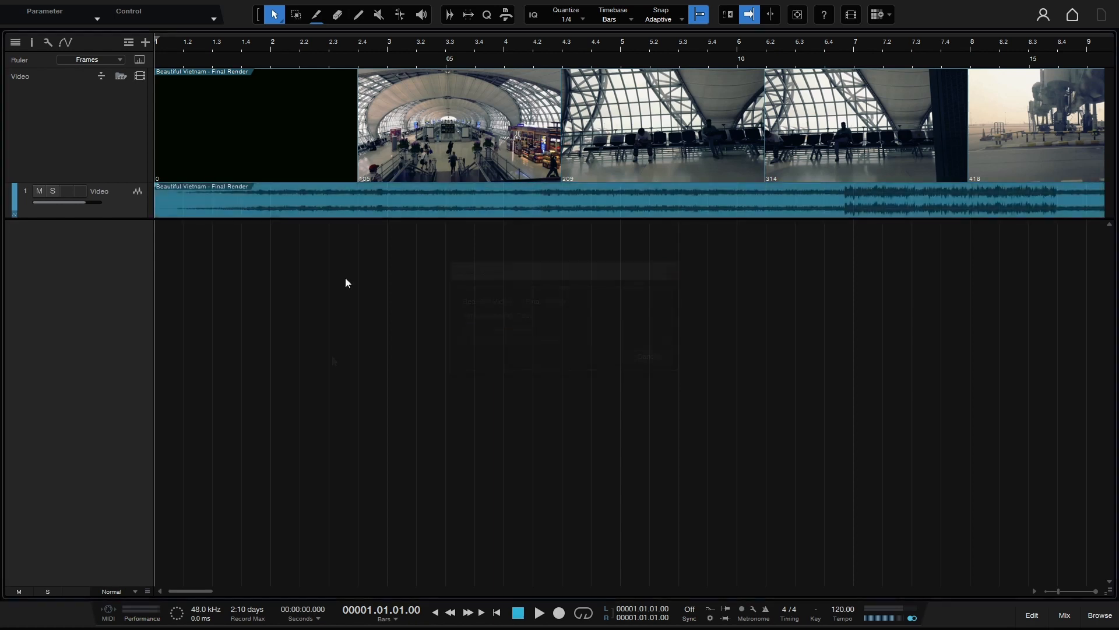
Collapse the video's audio track and expand it again.
click(119, 77)
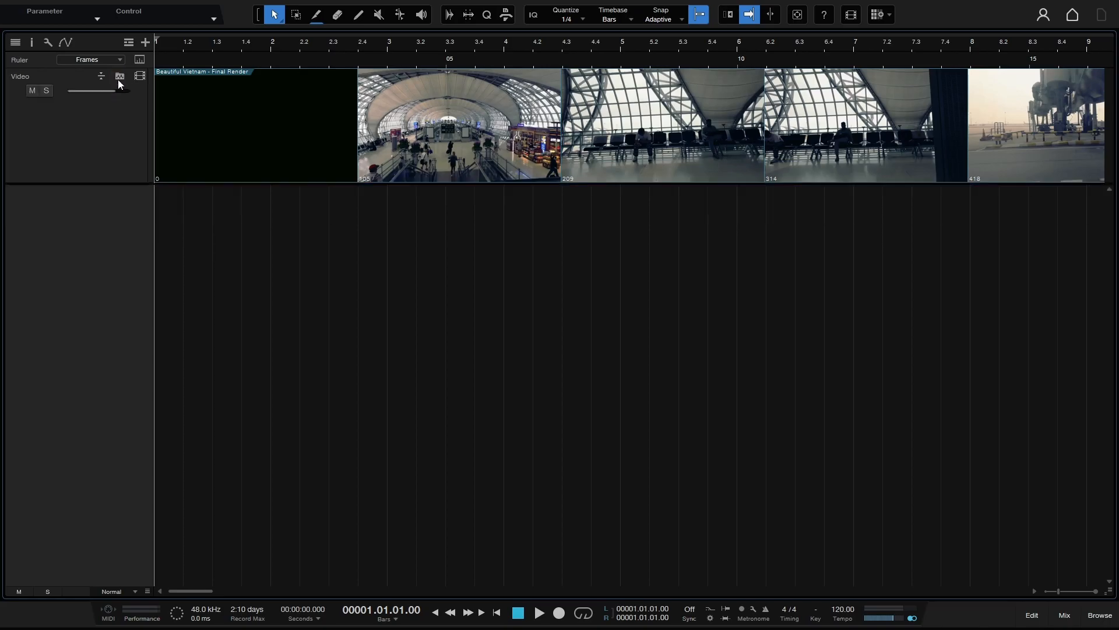
click(117, 76)
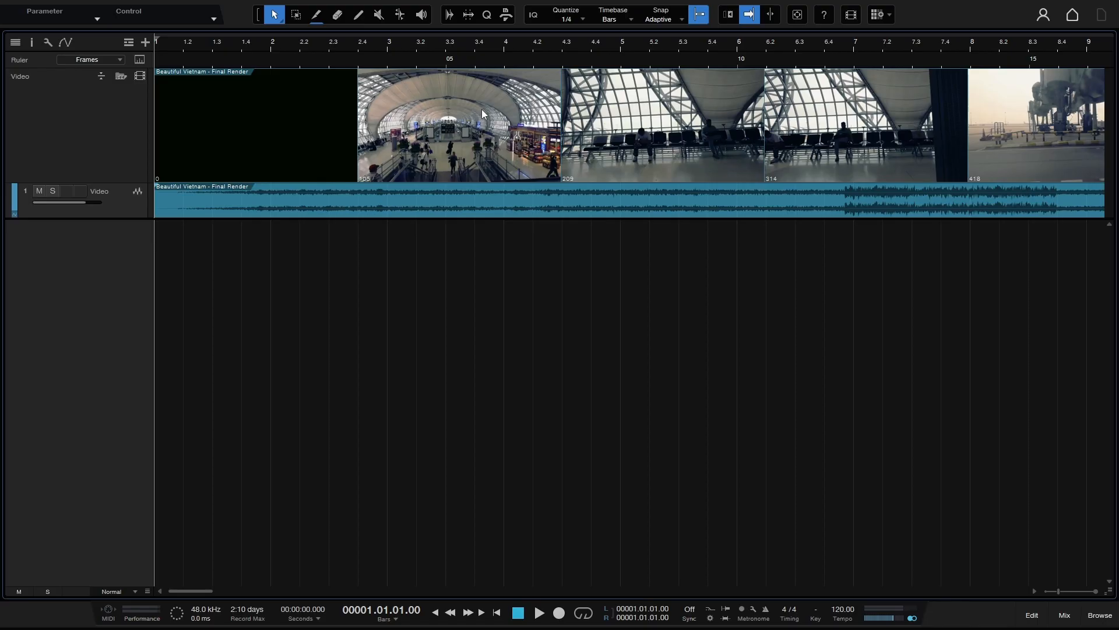
Try splitting the linked video and audio at 3.3, 5.2, 7.3 and 8.3, and select individual segments.
key(ctrl)
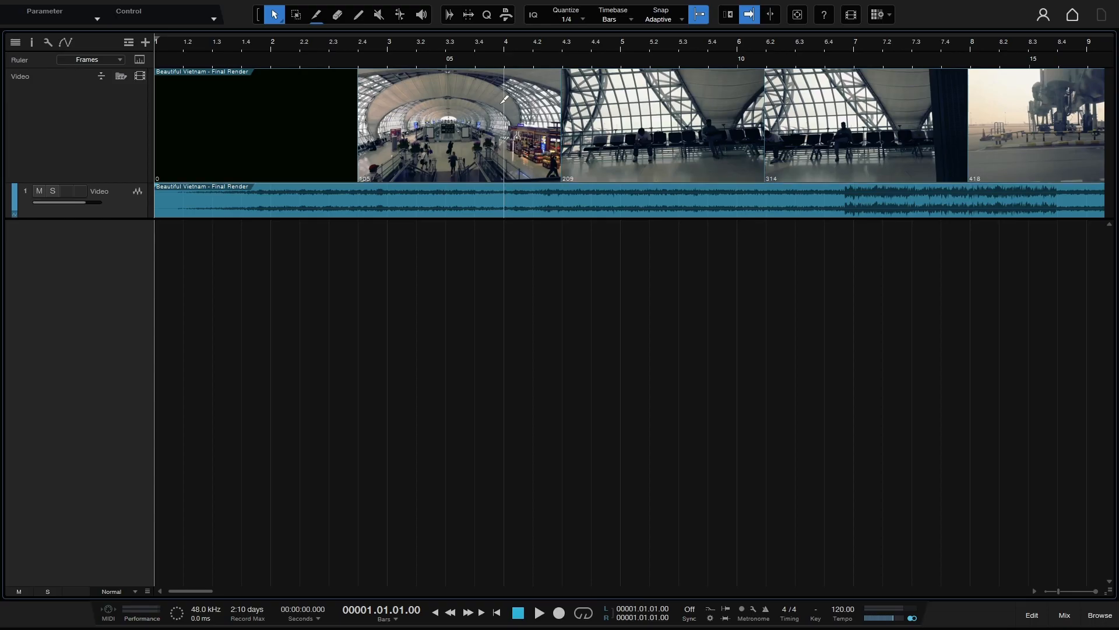
click(445, 111)
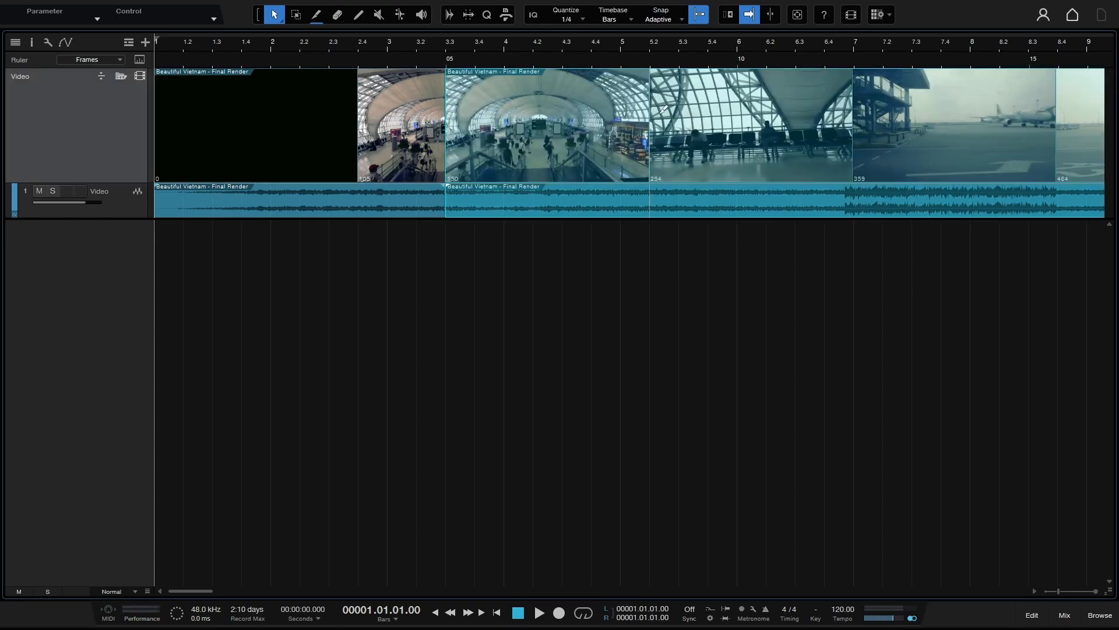
click(650, 116)
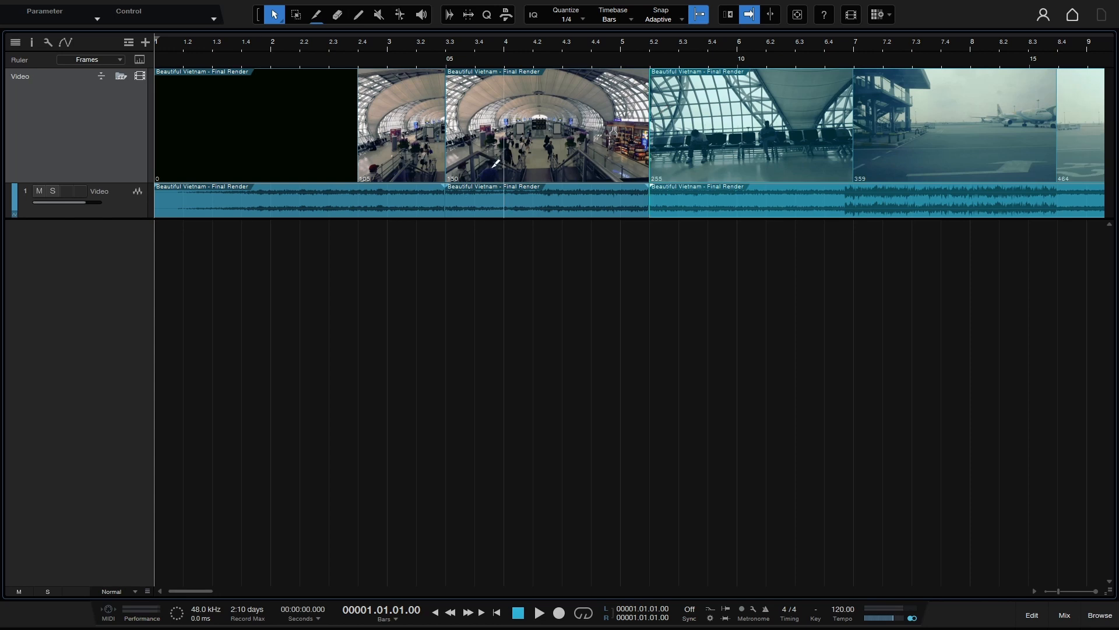
click(927, 197)
click(1039, 198)
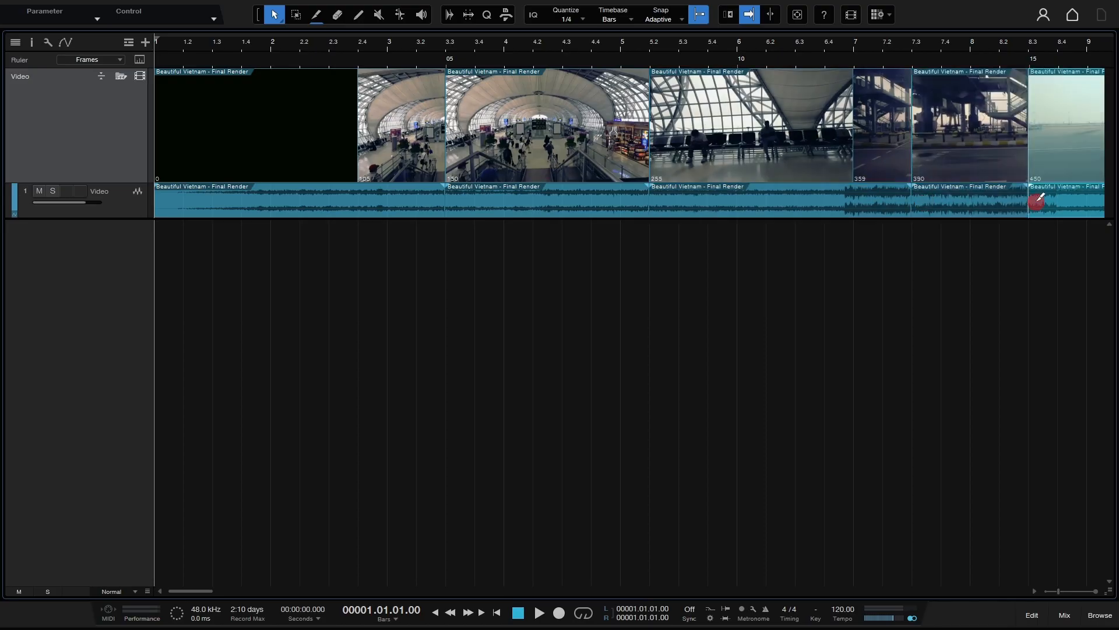
click(977, 139)
click(867, 131)
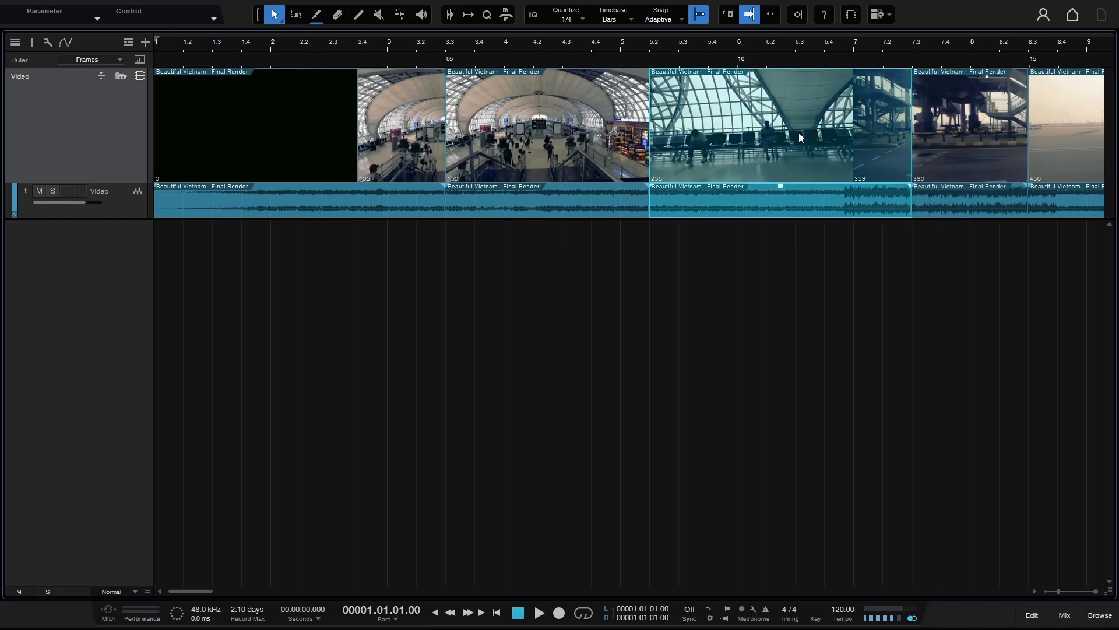
click(562, 131)
click(371, 134)
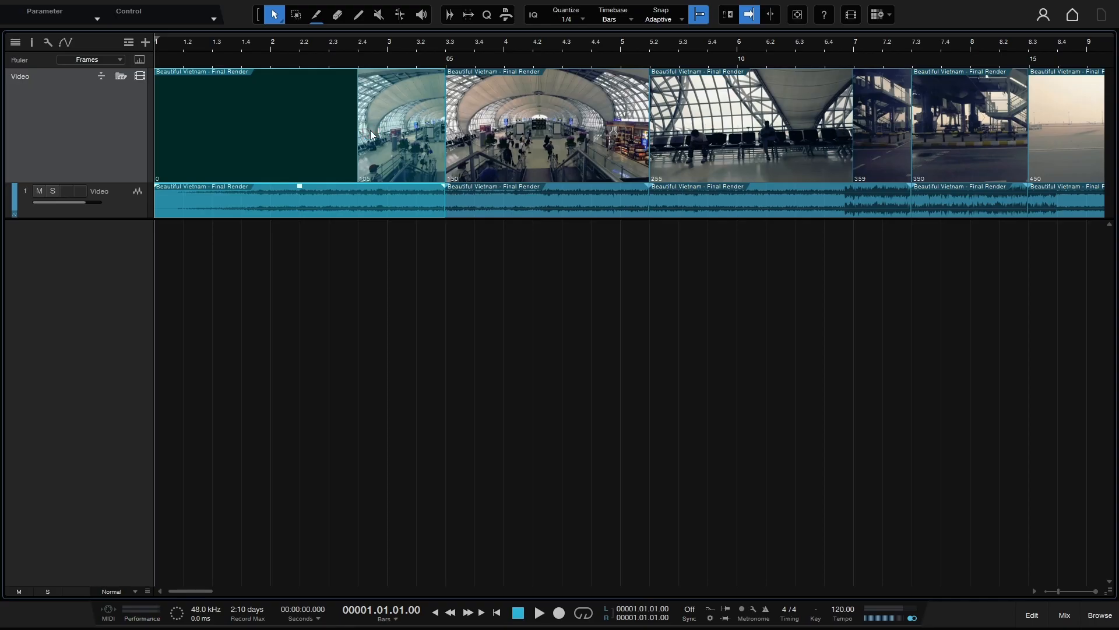
Undo all the splits in the video and its audio, and restore the extracted audio event.
key(ctrl+z)
key(ctrl+z)
key(ctrl+z)
key(ctrl+z)
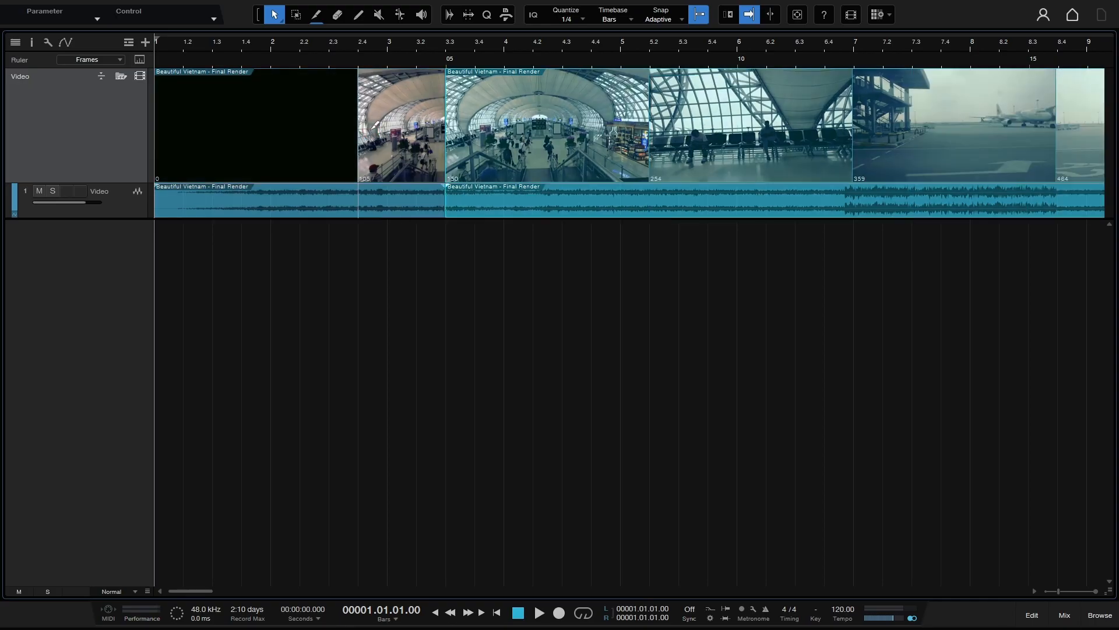
key(ctrl+z)
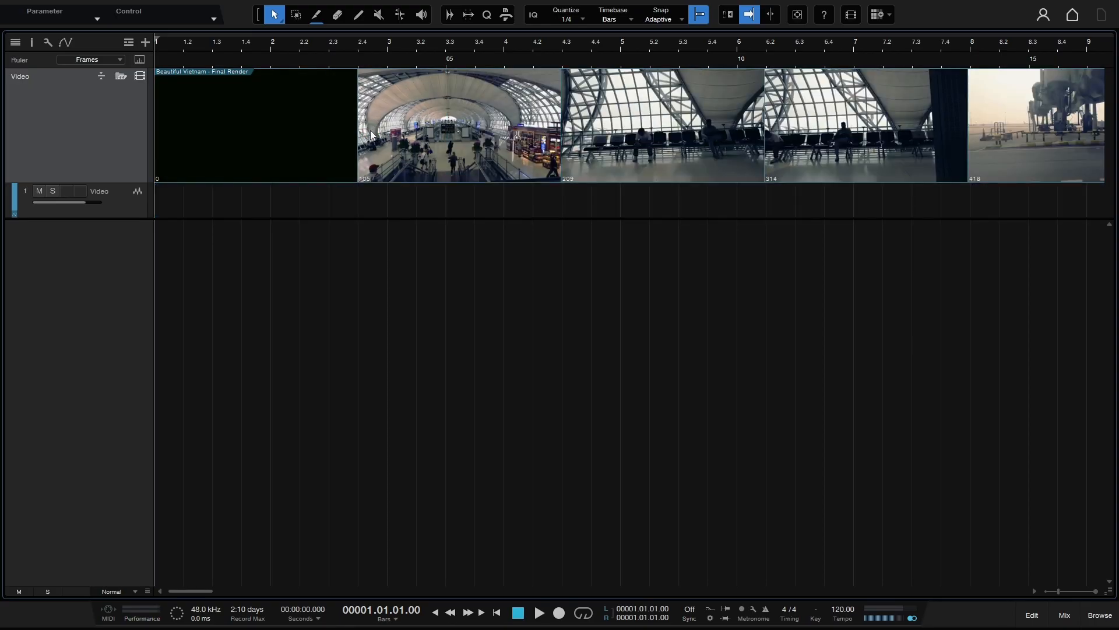
key(ctrl+y)
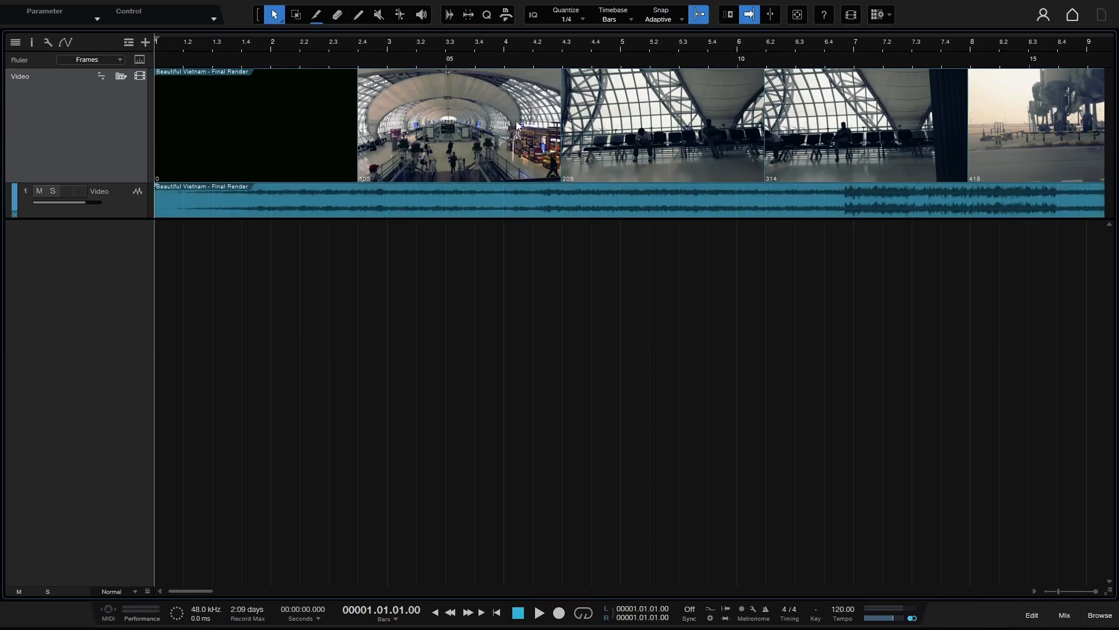
Try splitting the video at bar 5 and its audio separately at about 7.2.
click(620, 108)
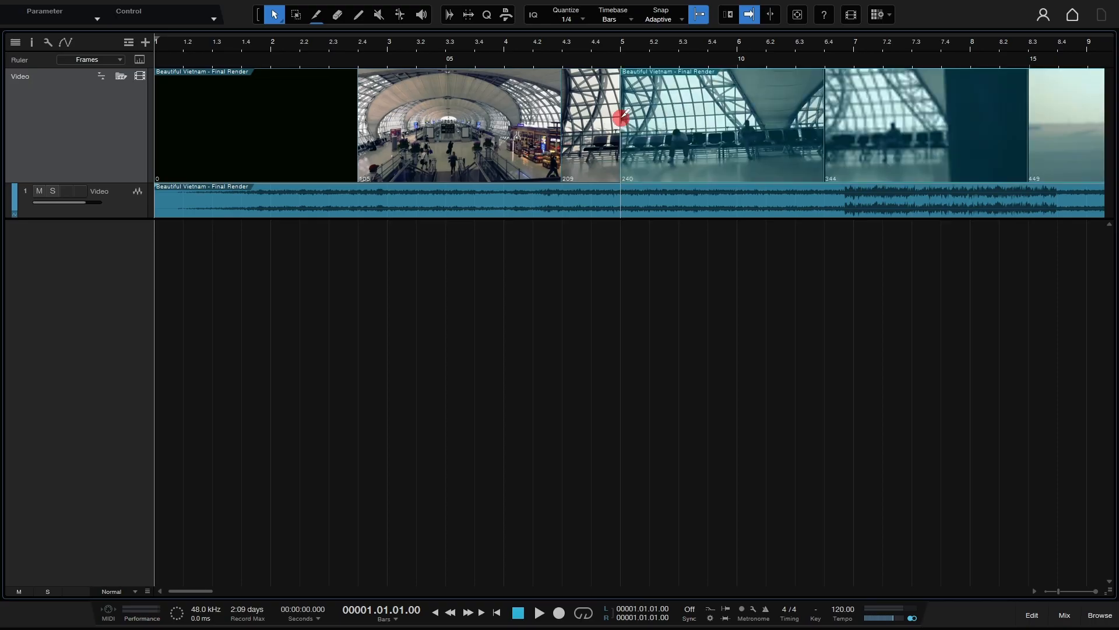
click(882, 197)
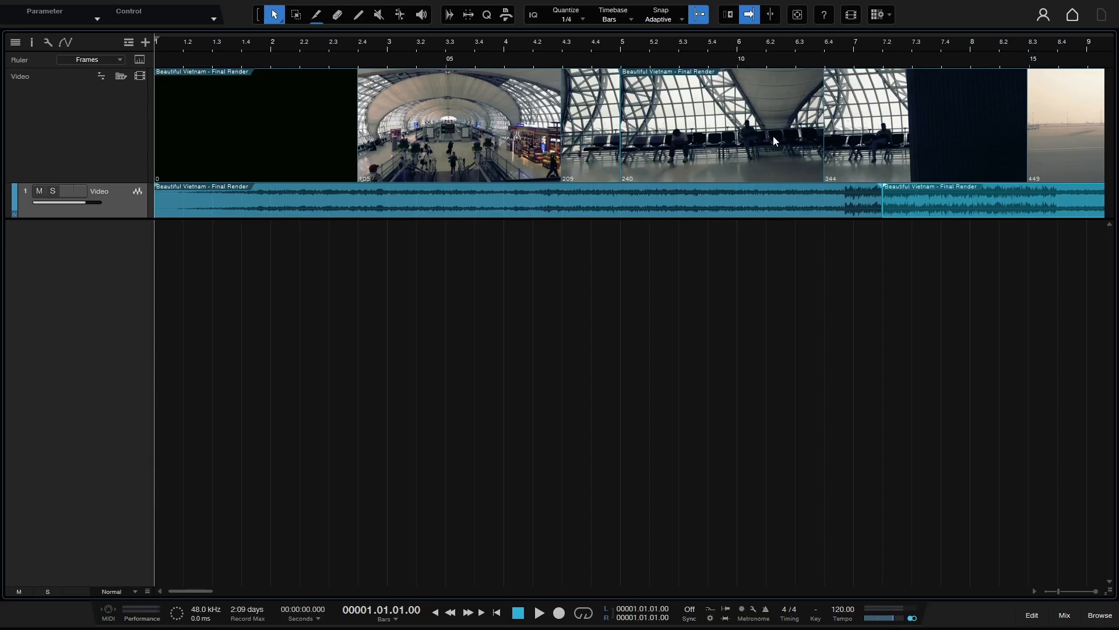
click(773, 137)
click(781, 200)
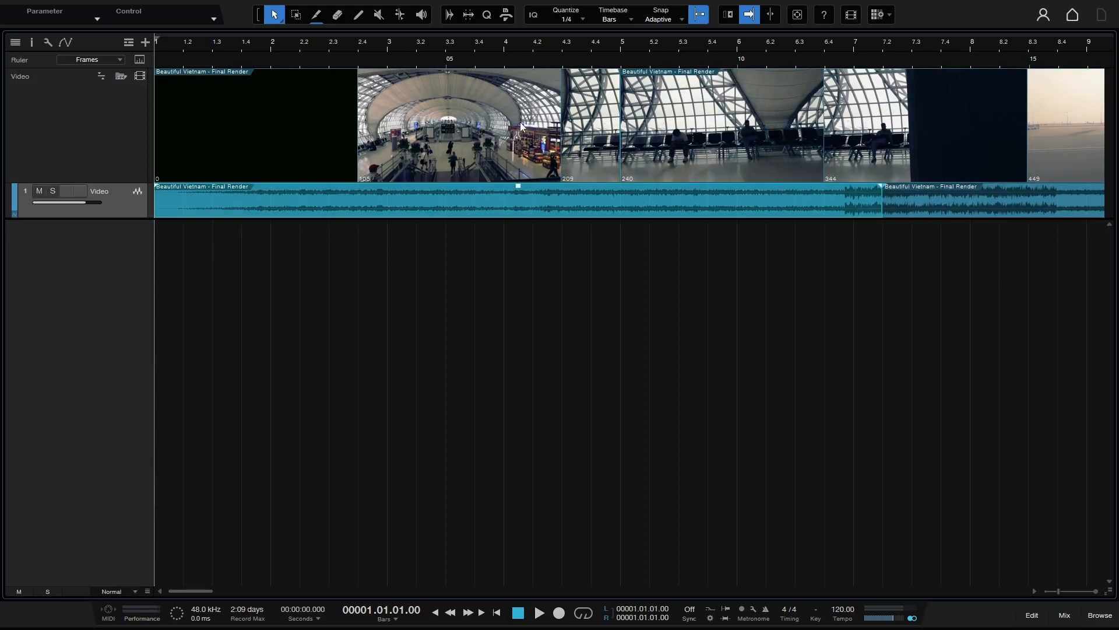
Select the video and audio segments individually, and undo the separate splits.
click(711, 124)
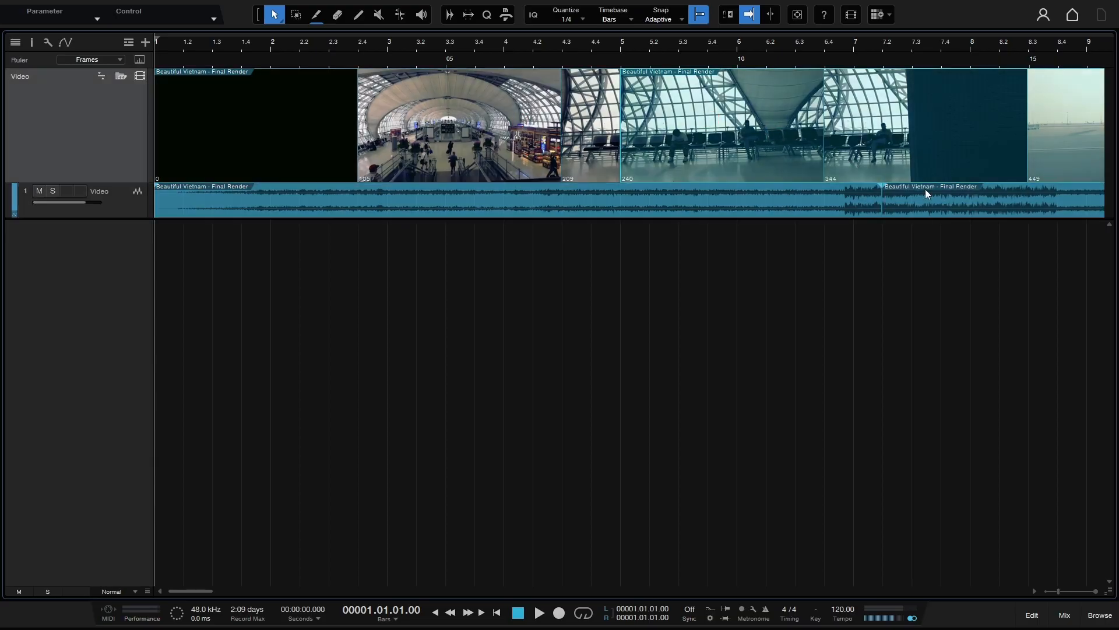
click(940, 199)
click(808, 197)
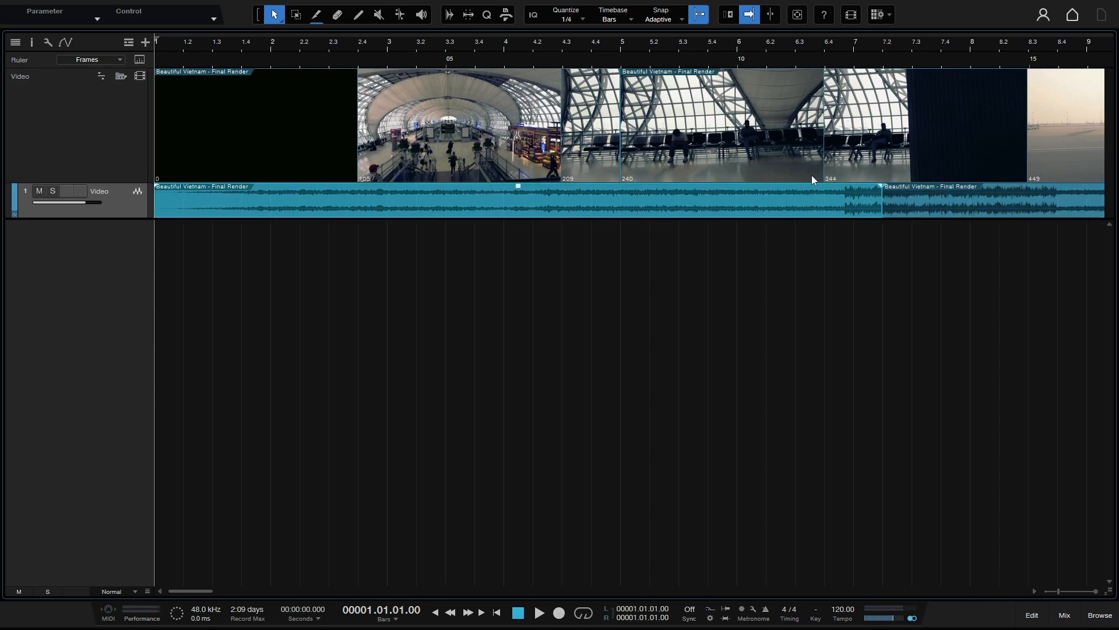
click(816, 145)
click(459, 136)
click(722, 198)
click(929, 199)
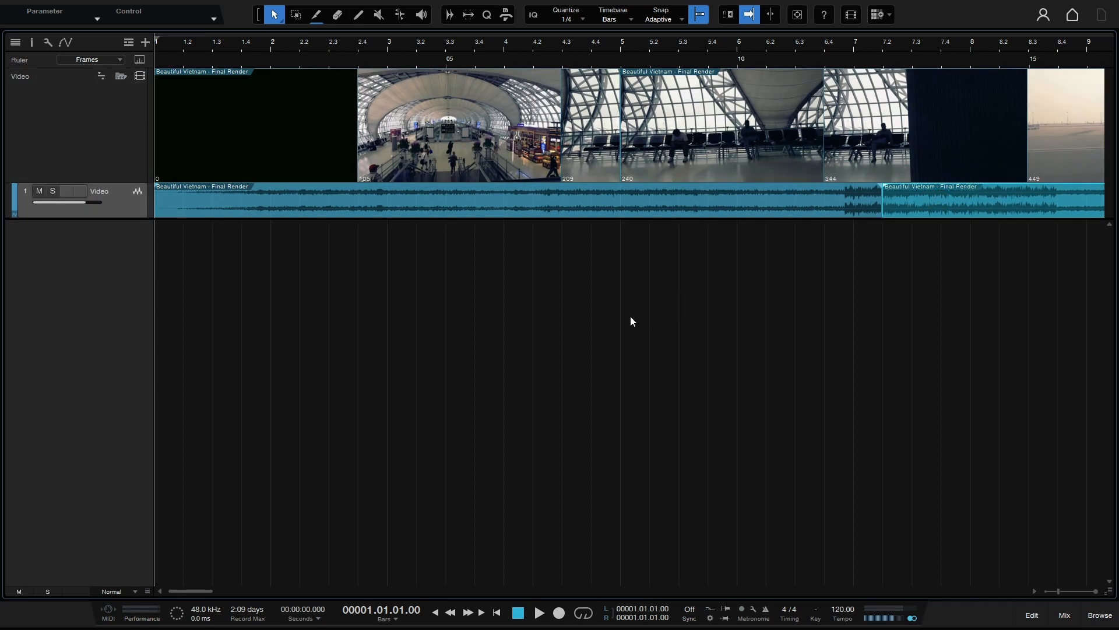
key(ctrl+z)
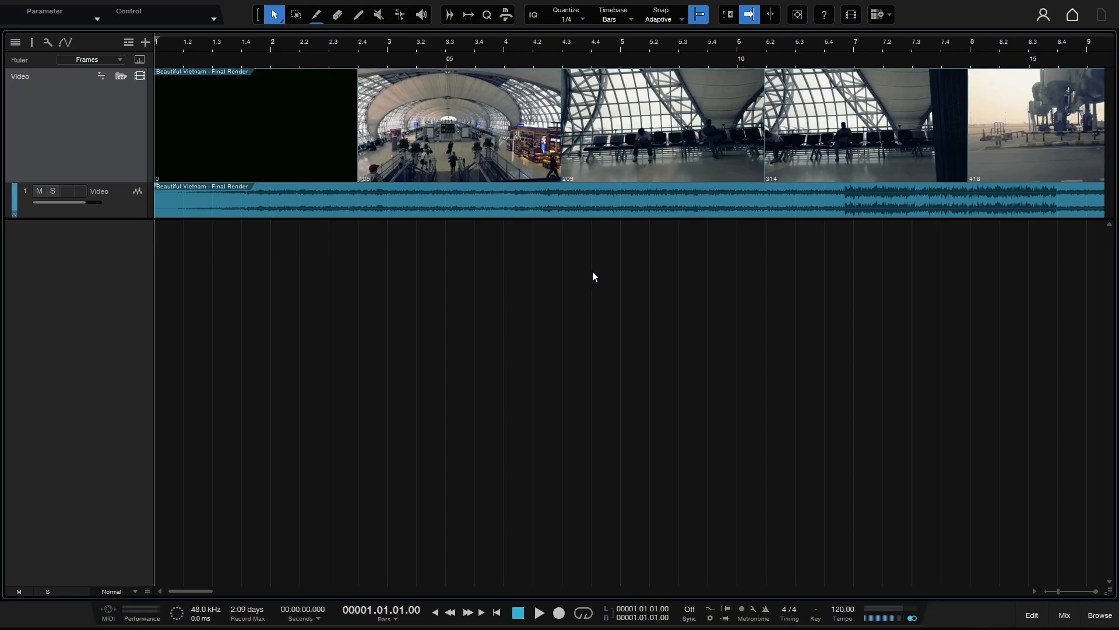
Turn on Ripple Edit and split the video event at about 3.4.
click(728, 17)
click(480, 121)
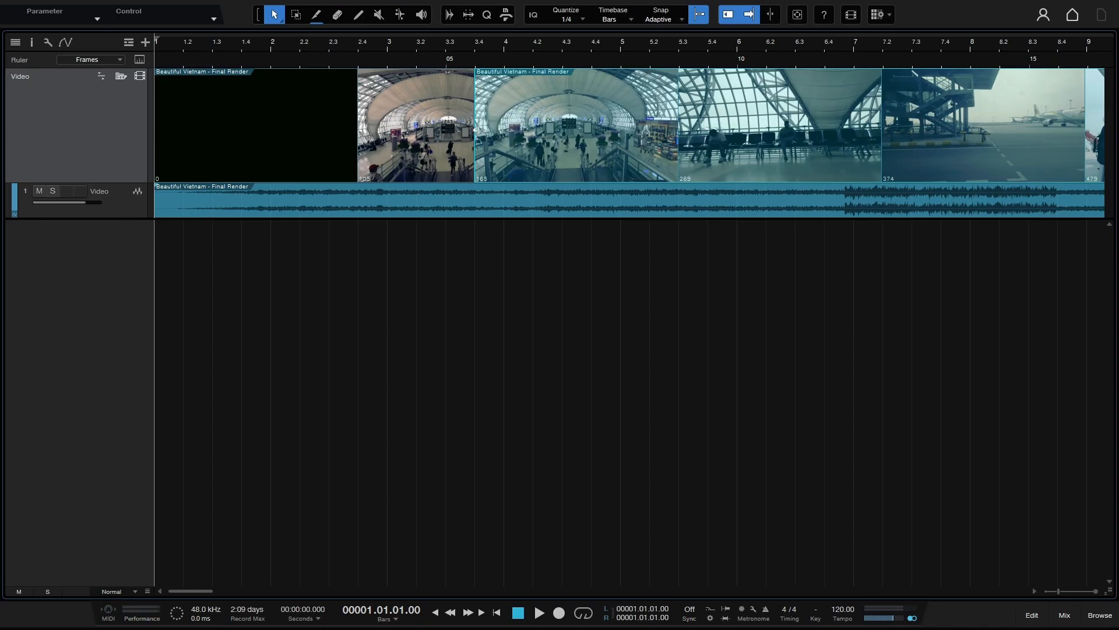
drag(547, 40, 557, 14)
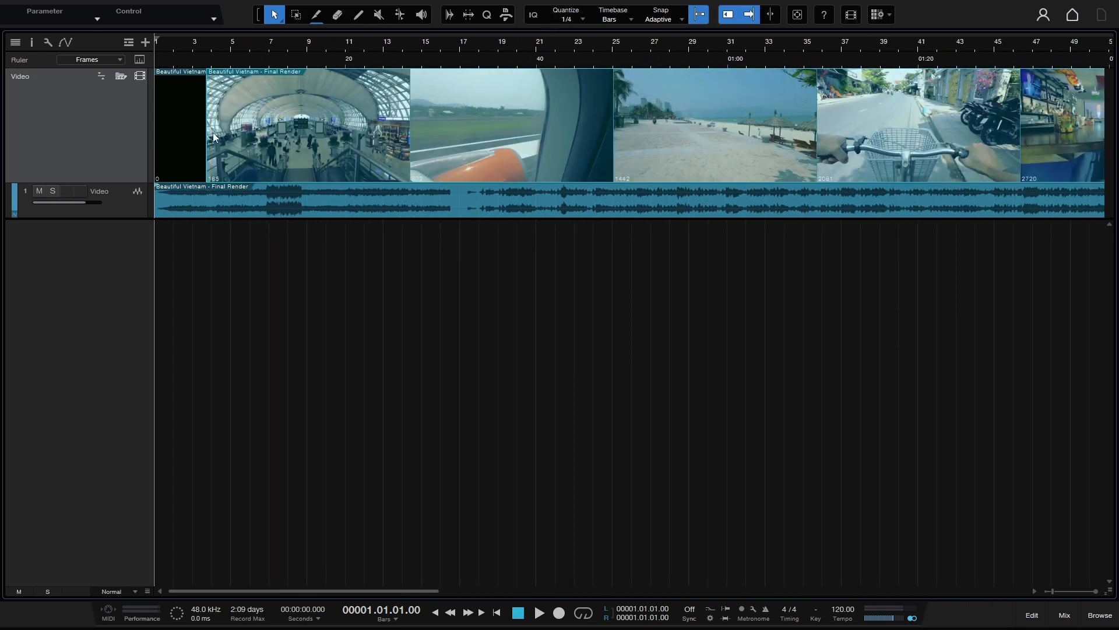
drag(398, 40, 402, 28)
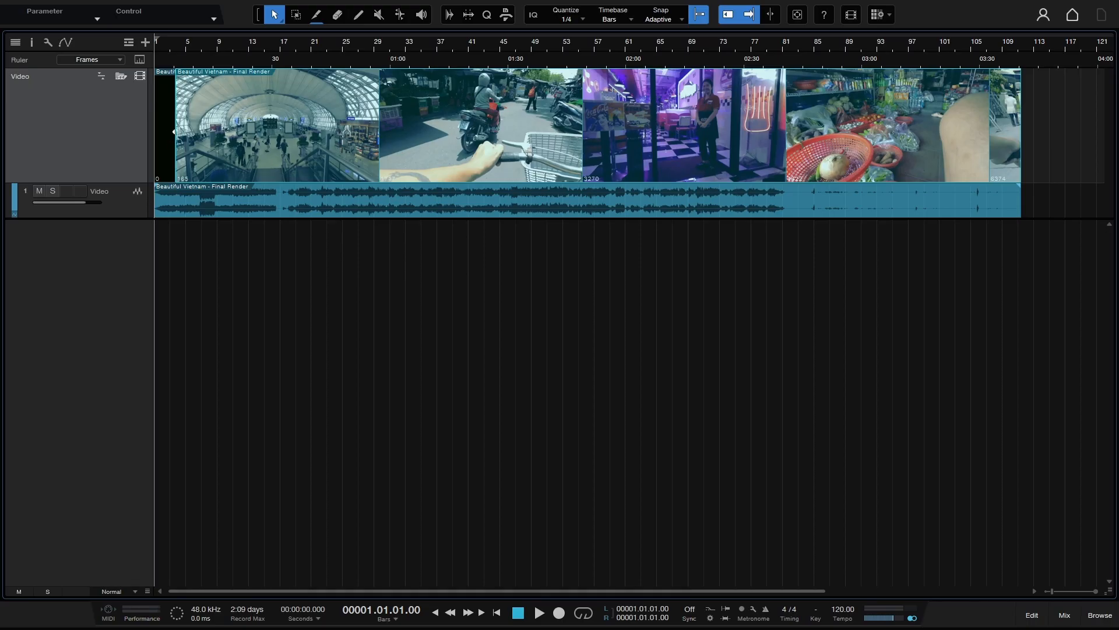
Try ripple-trimming the start of the second video segment to bar 24.
click(165, 129)
click(198, 134)
drag(175, 133, 338, 143)
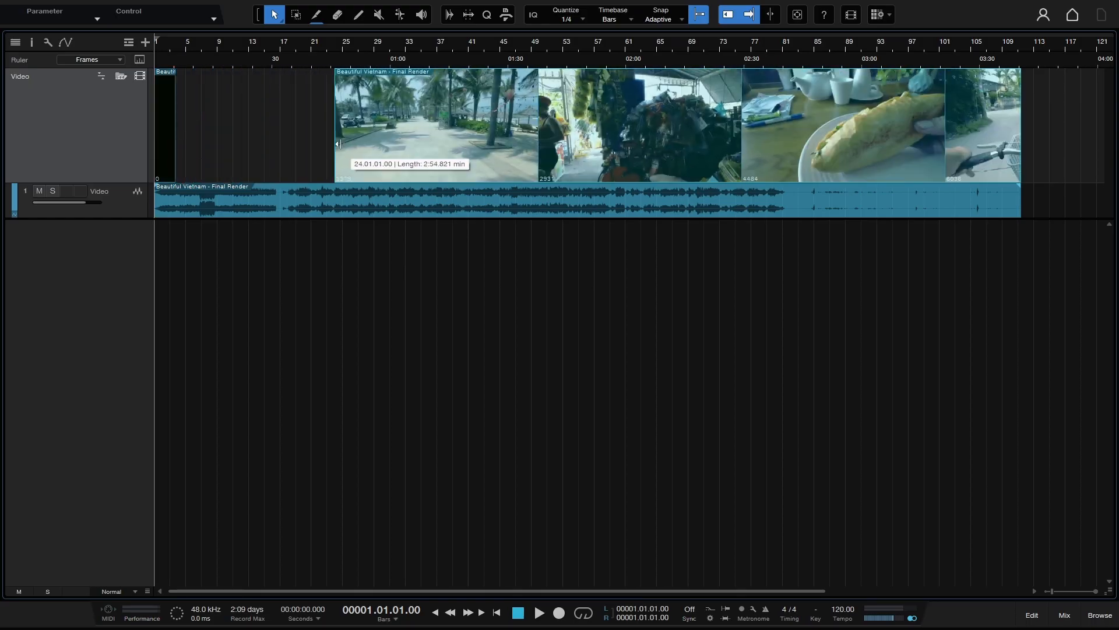
drag(338, 144, 338, 144)
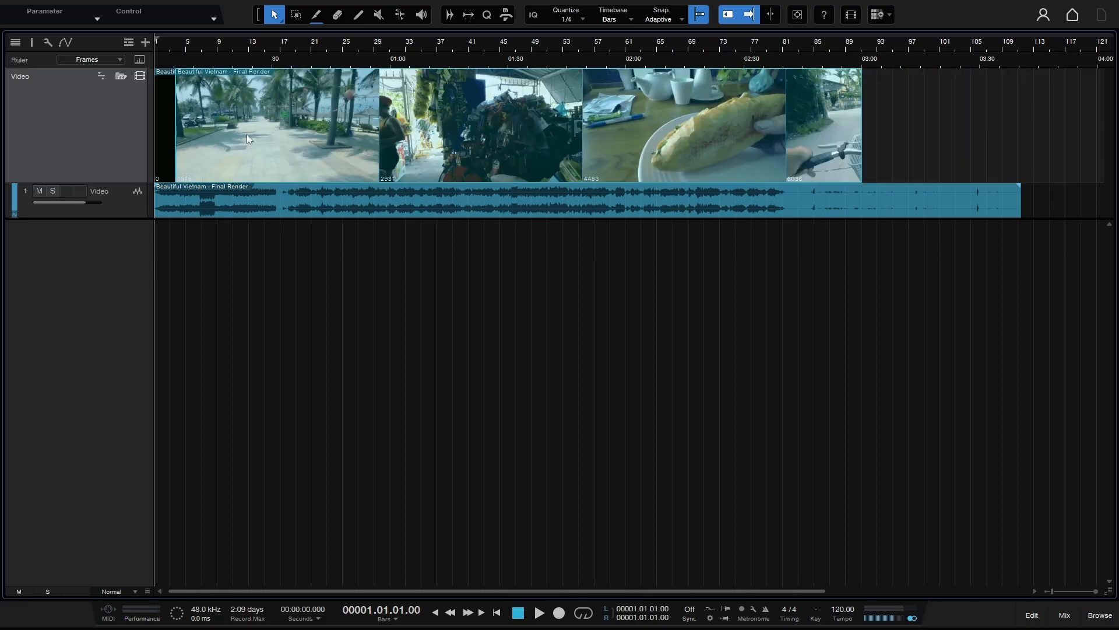
Try splitting the video at bar 21 and the audio at bar 61, ripple-trimming about 11 bars from the start of each following part.
ctrl+click(311, 138)
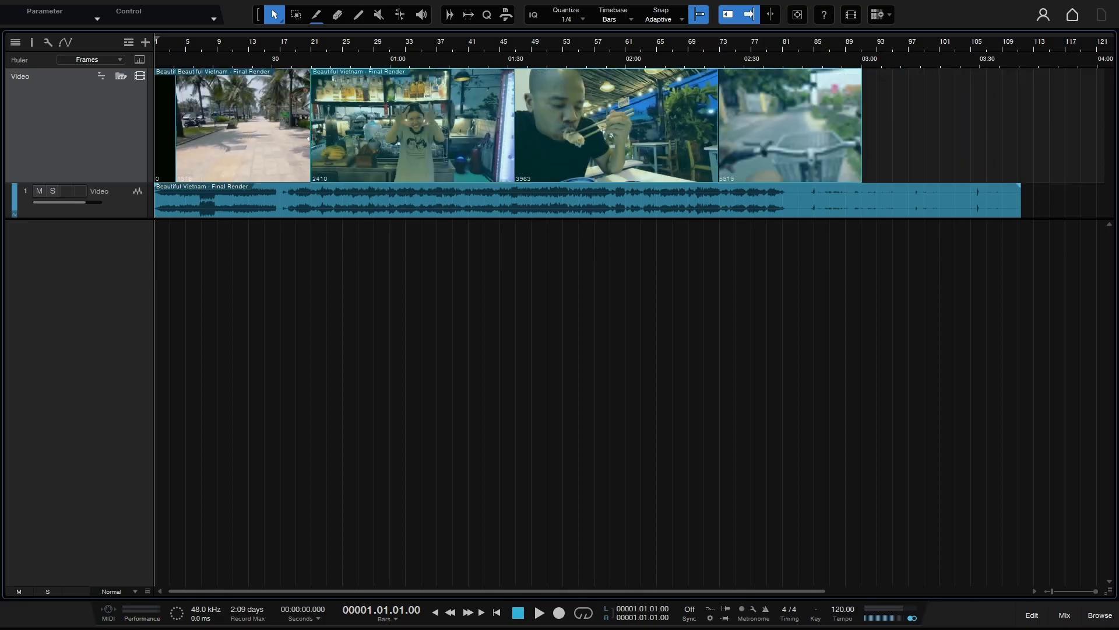
drag(311, 135, 410, 156)
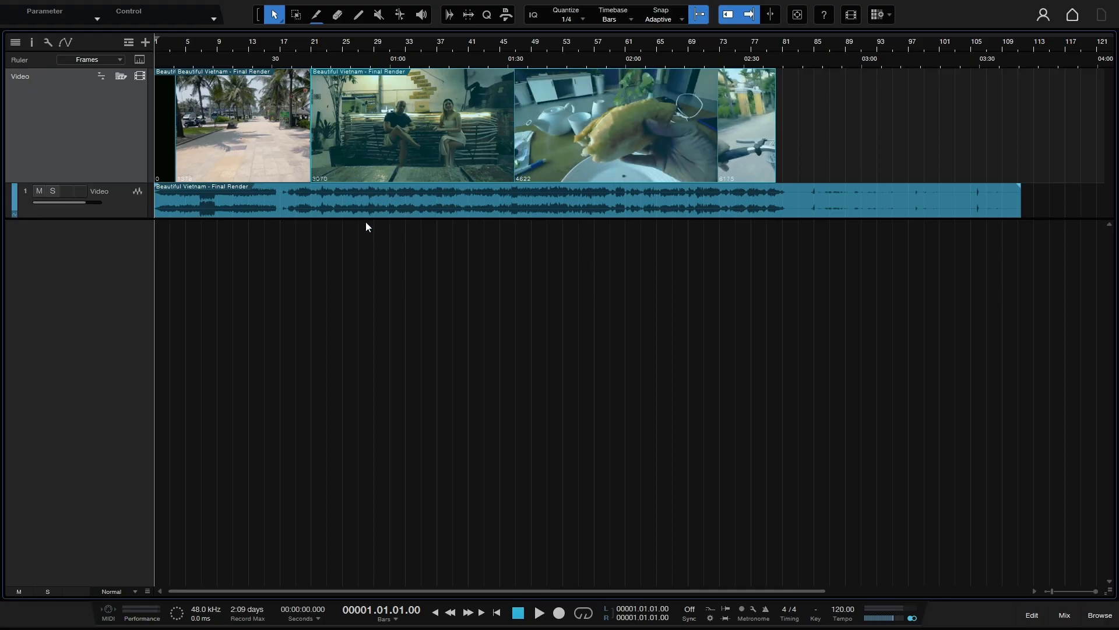
alt+click(625, 202)
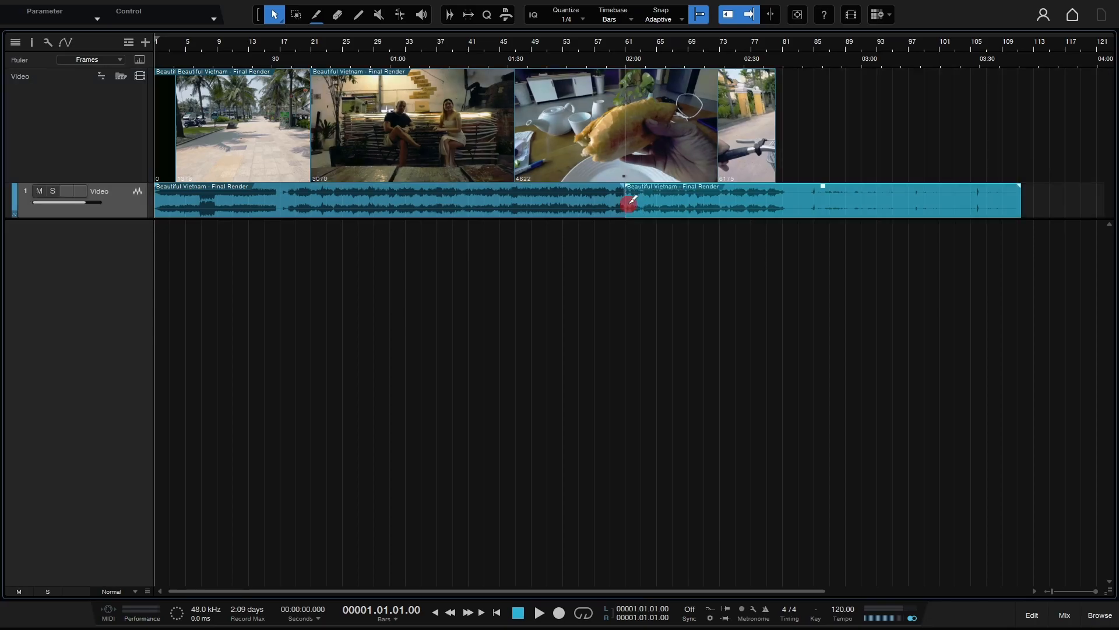
drag(627, 208, 709, 203)
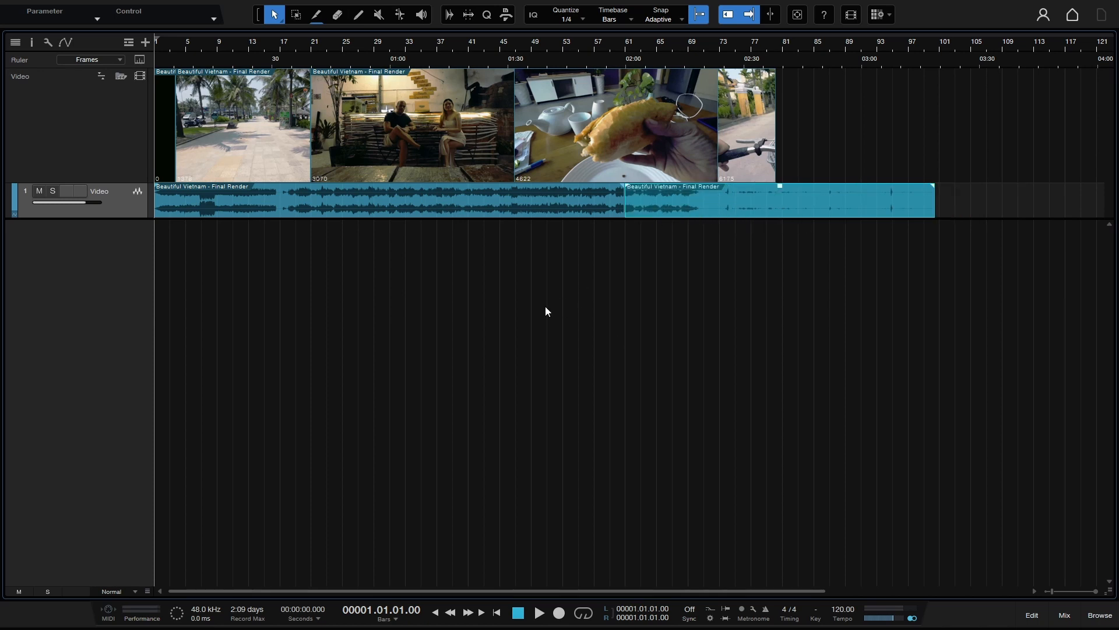
Turn off Ripple Edit, undo the edits back to the first video split, and enlarge the audio track's height.
click(730, 13)
key(ctrl+z)
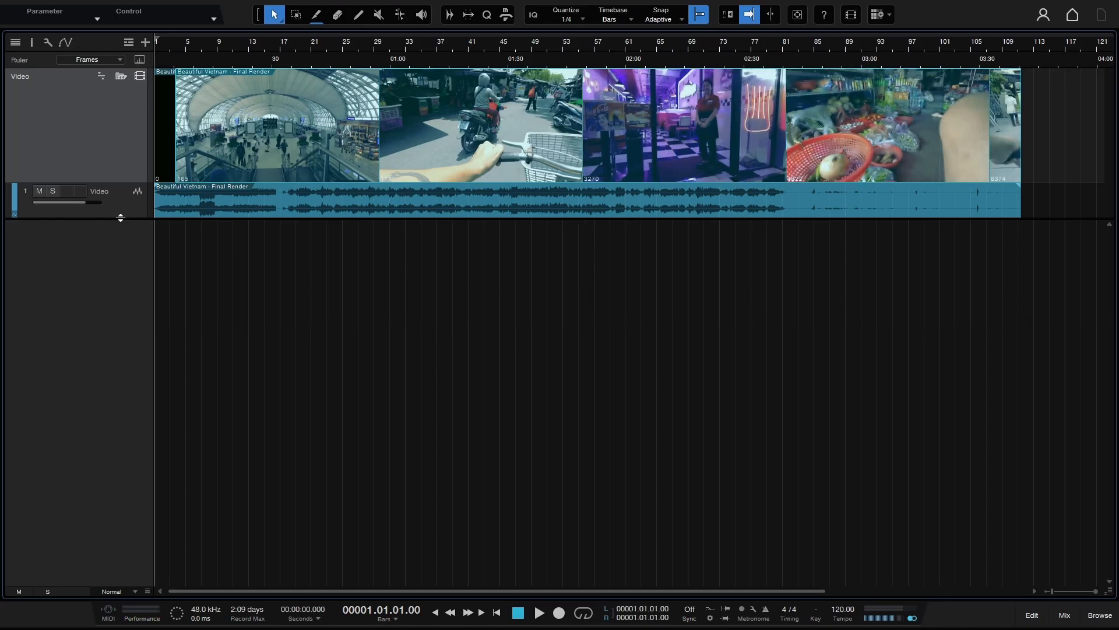
drag(121, 218, 116, 296)
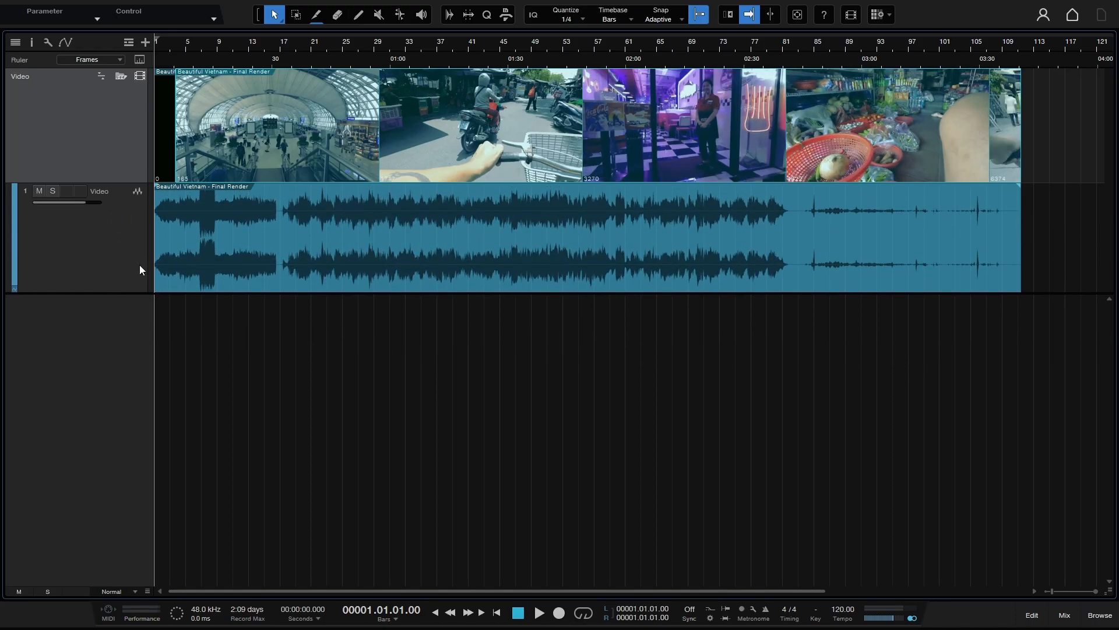
Try deleting the video range from about bar 30 to bar 53 using the Range tool, and undo the deletion.
click(296, 15)
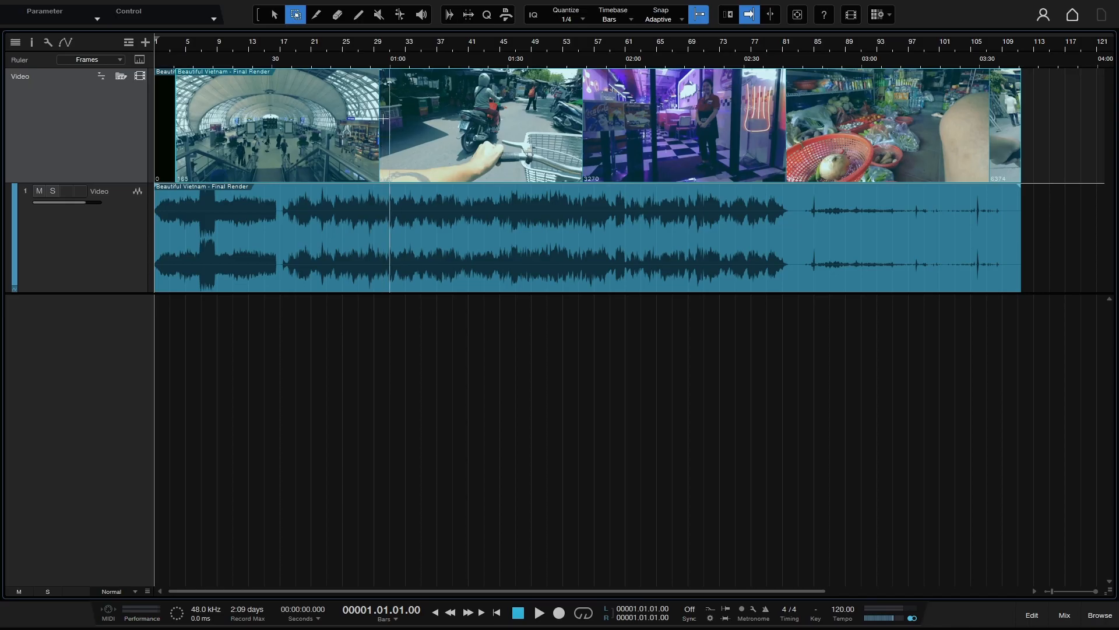
drag(390, 127, 566, 128)
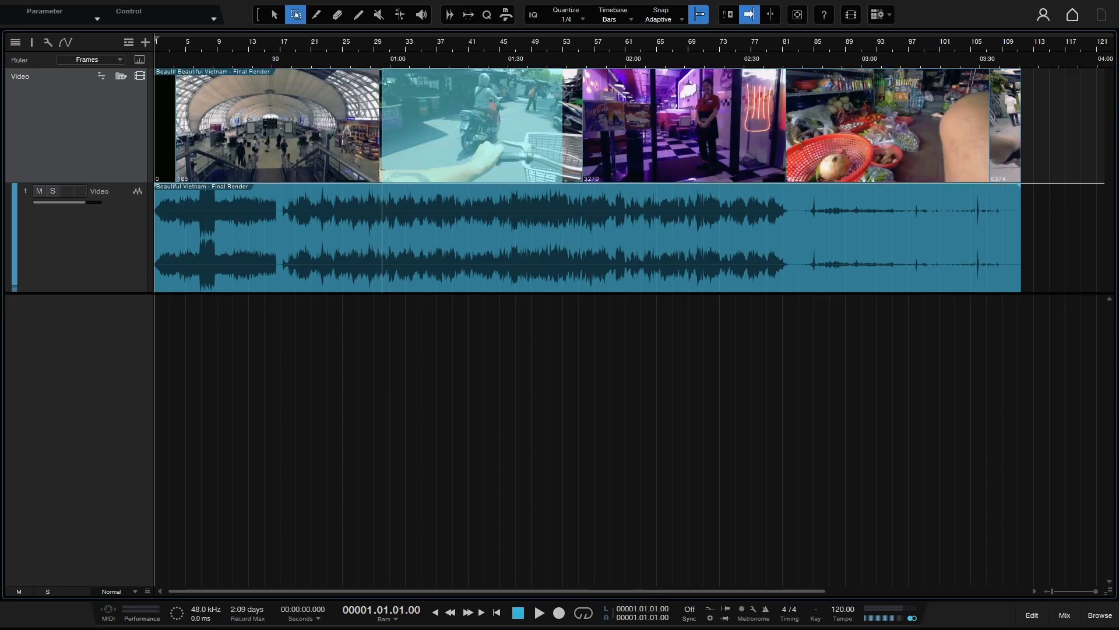
key(Delete)
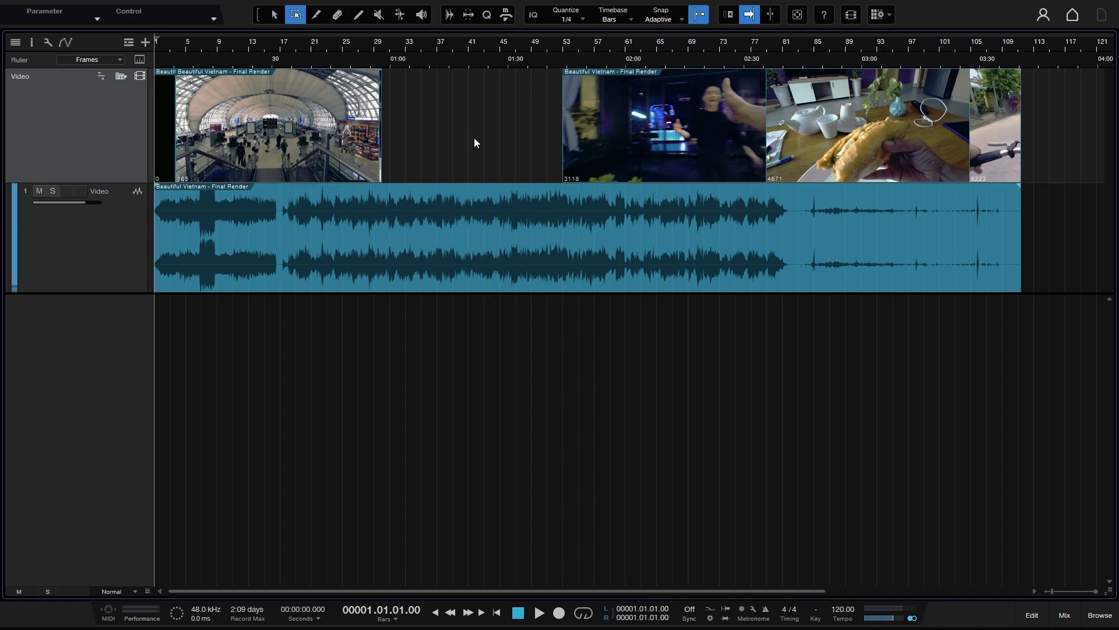
key(ctrl+z)
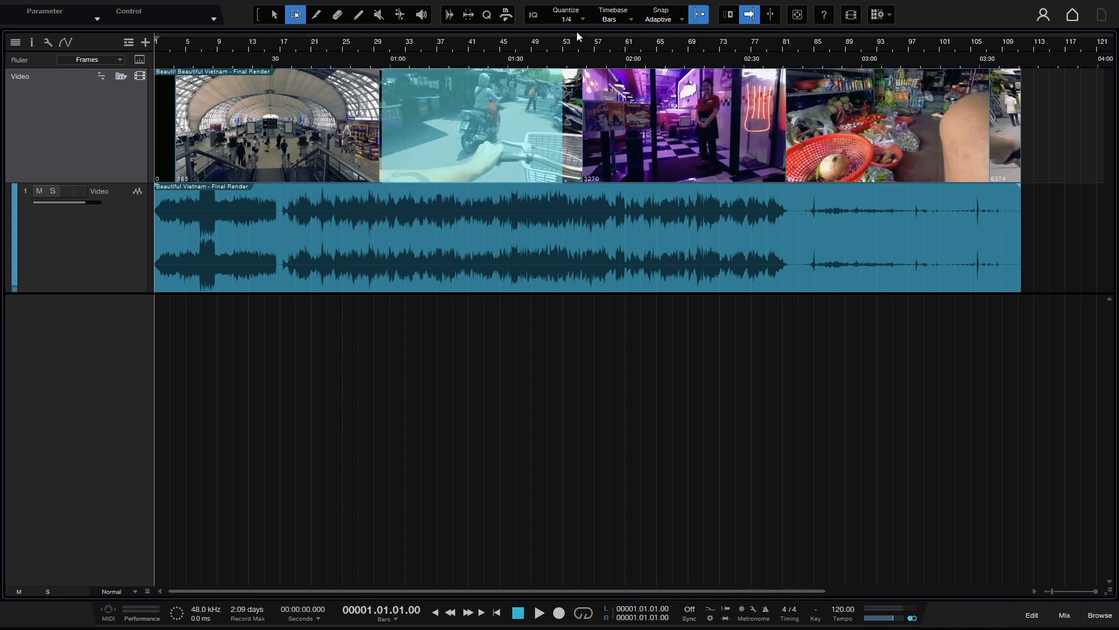
Cut the selected video range and paste it at bar 117.
drag(558, 45, 539, 33)
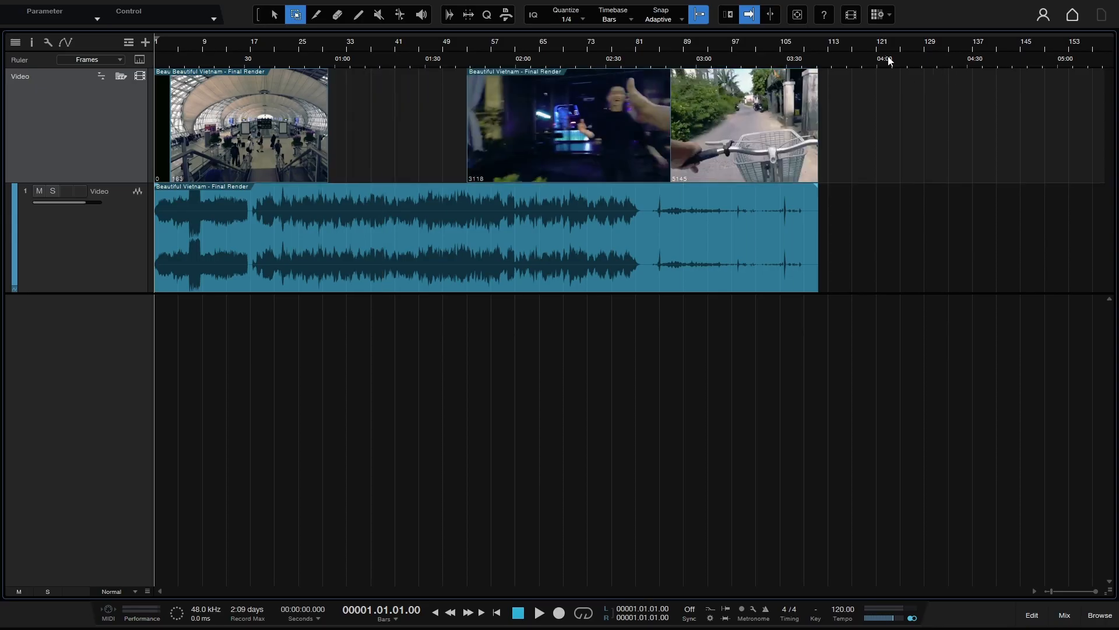
click(851, 47)
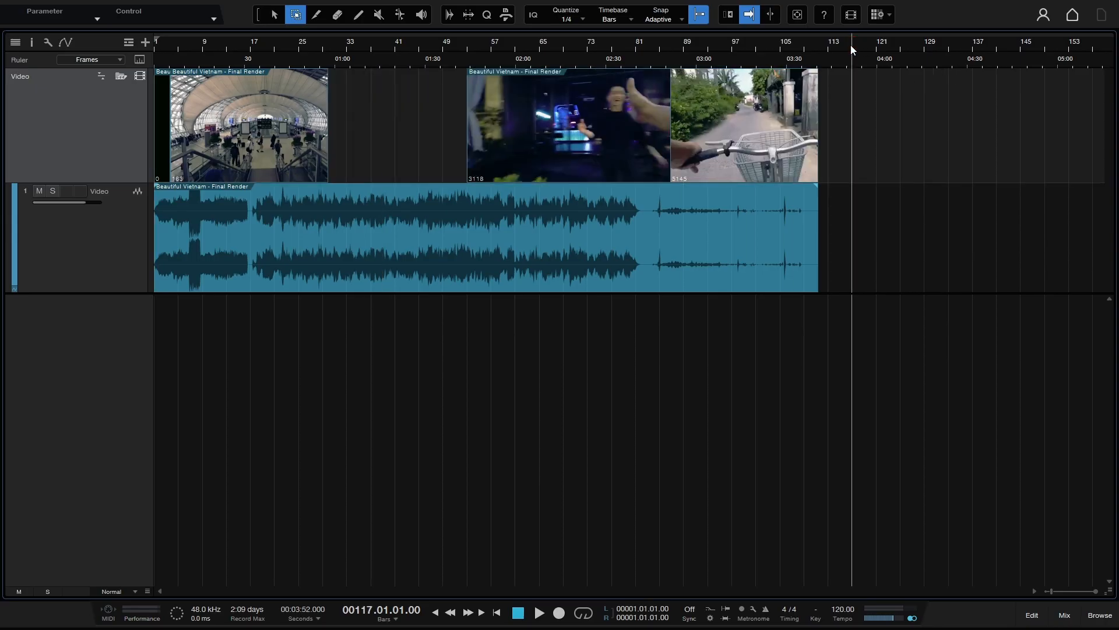
key(ctrl+v)
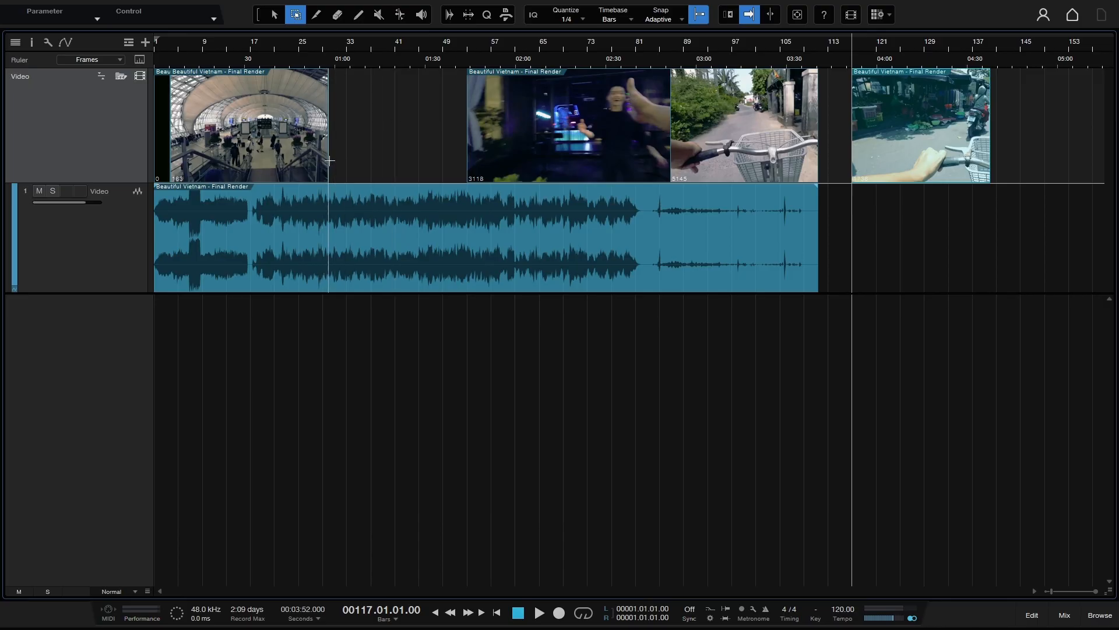
Try trimming the end of the segment before the gap to about bar 29 and extending the pasted segment to about bar 146.
key(1)
mouse_move(332, 156)
mouse_down()
mouse_move(295, 155)
mouse_move(328, 155)
mouse_up()
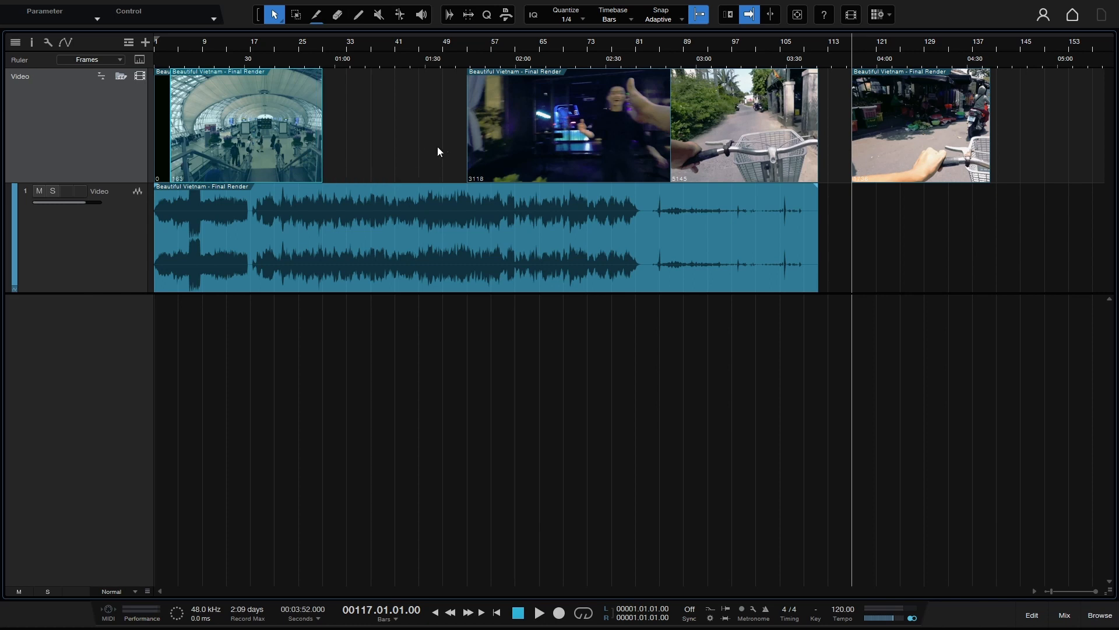
drag(467, 134, 465, 135)
drag(989, 141, 1023, 142)
mouse_move(851, 143)
mouse_down()
mouse_move(894, 142)
mouse_move(869, 142)
mouse_up()
Undo the segment trims, the paste and the cut in the video.
key(ctrl+z)
key(ctrl+z)
key(ctrl+z)
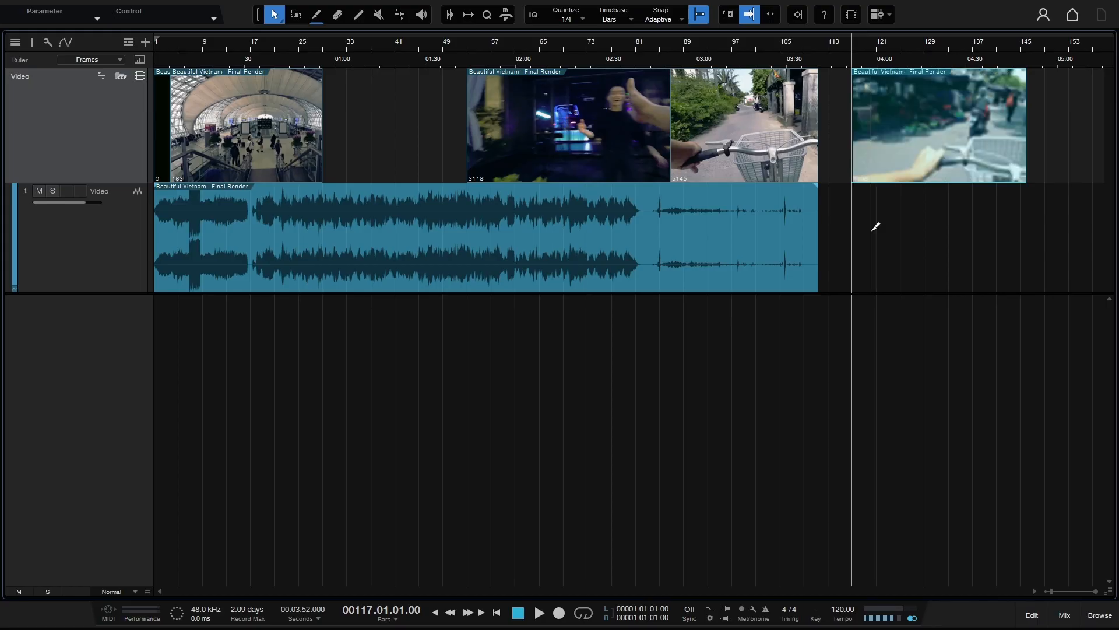
key(ctrl+z)
key(ctrl+z)
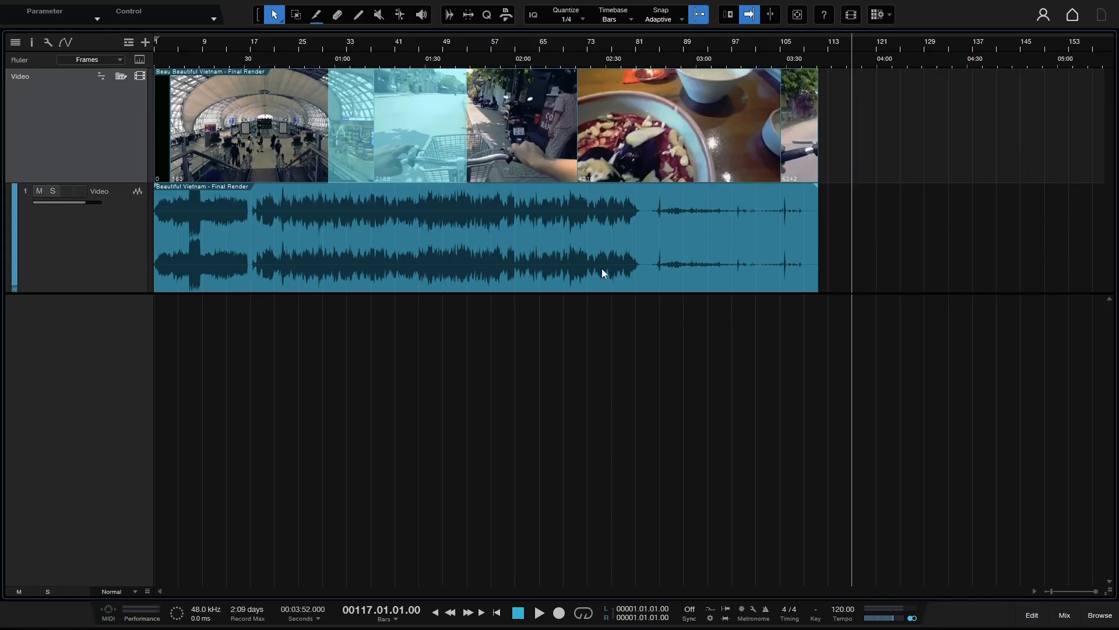
Select the video's extracted audio event and show the Inspector for its track.
click(425, 254)
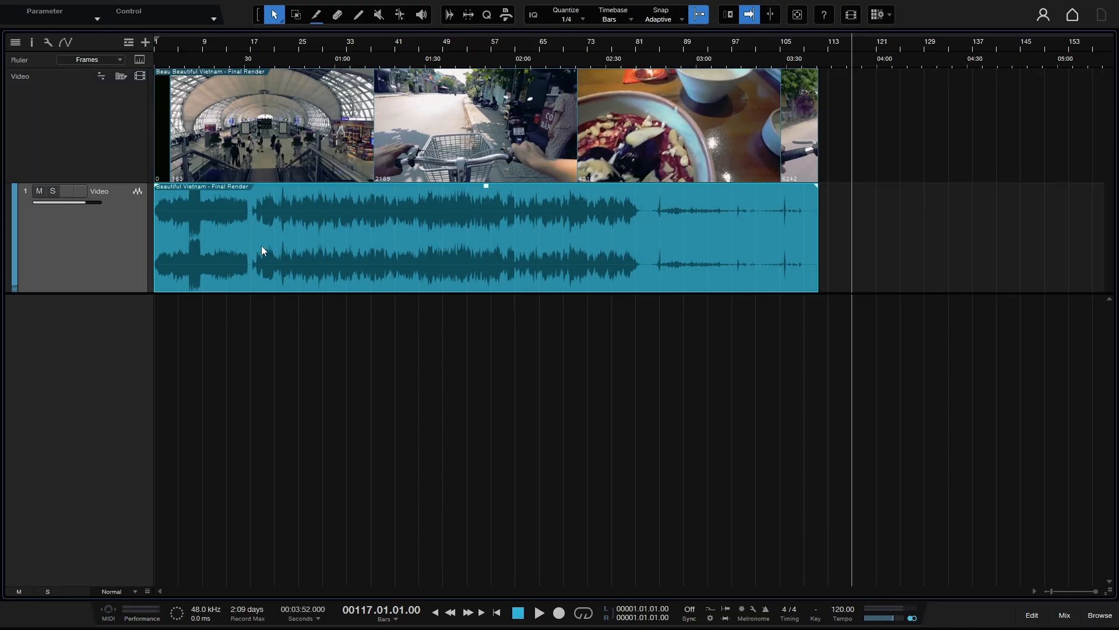
click(31, 42)
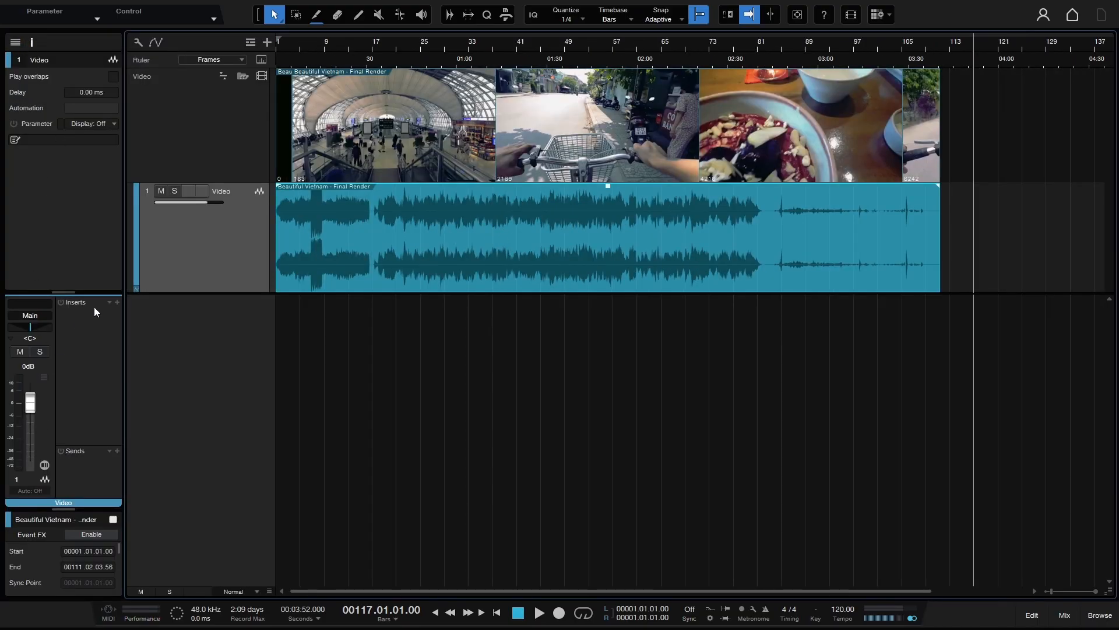
Play the song from about bar 48, show the video player and move it off the middle of the arrangement, and stop playback.
click(561, 44)
key(space)
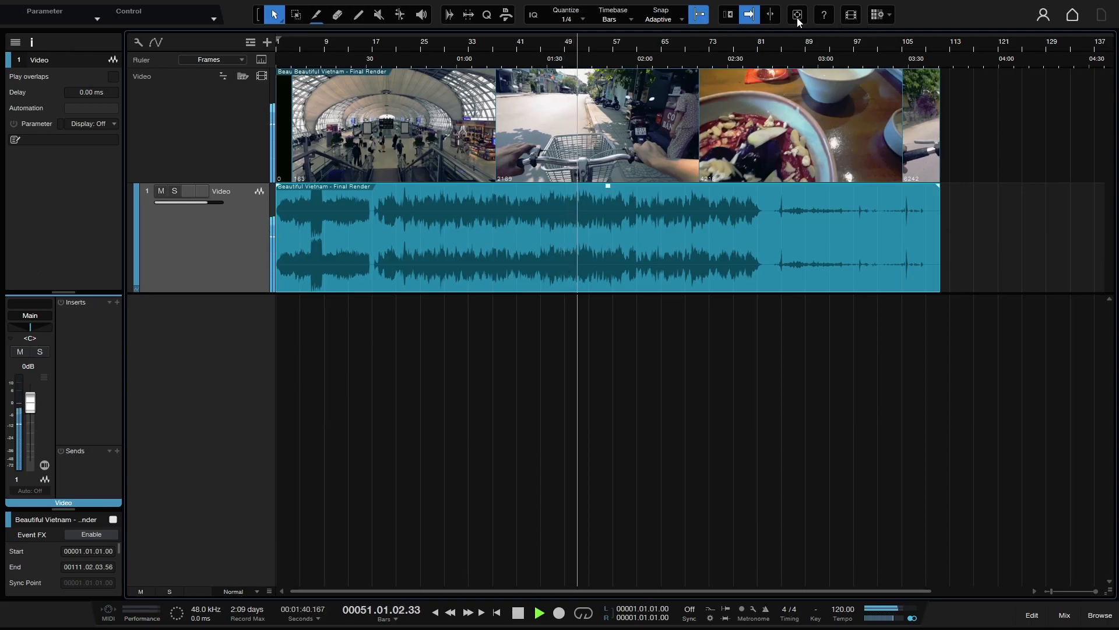
click(851, 14)
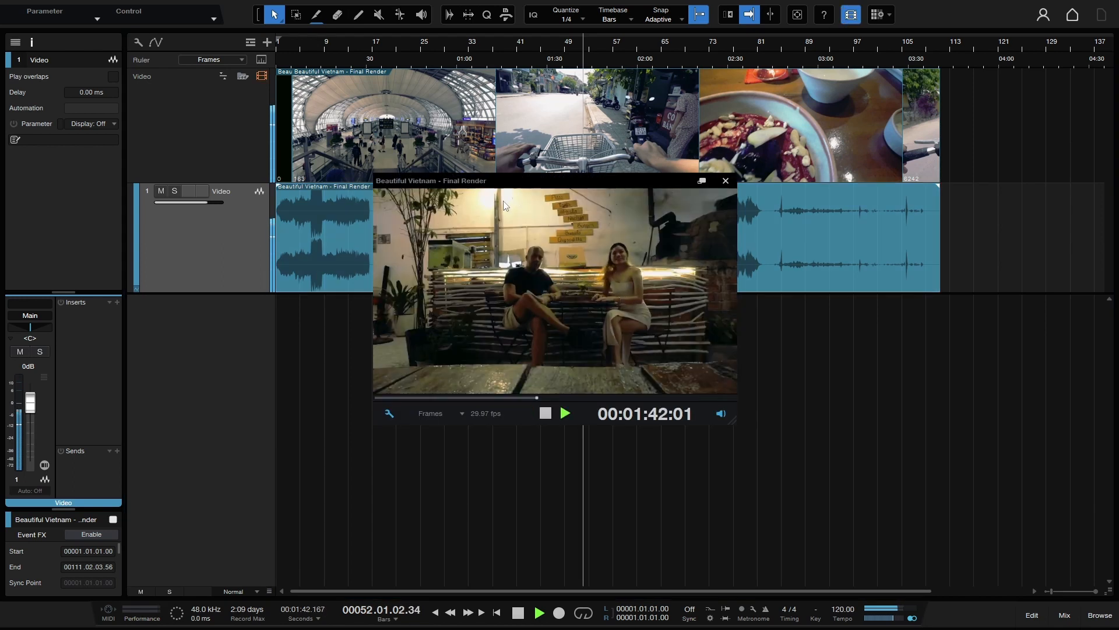
drag(549, 177, 869, 214)
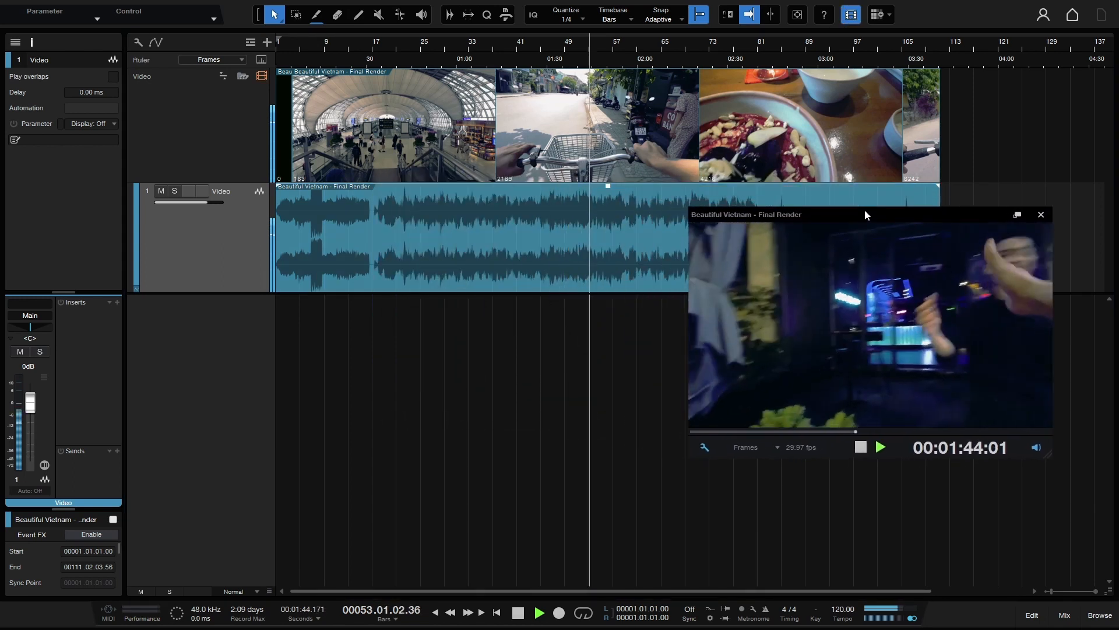
key(space)
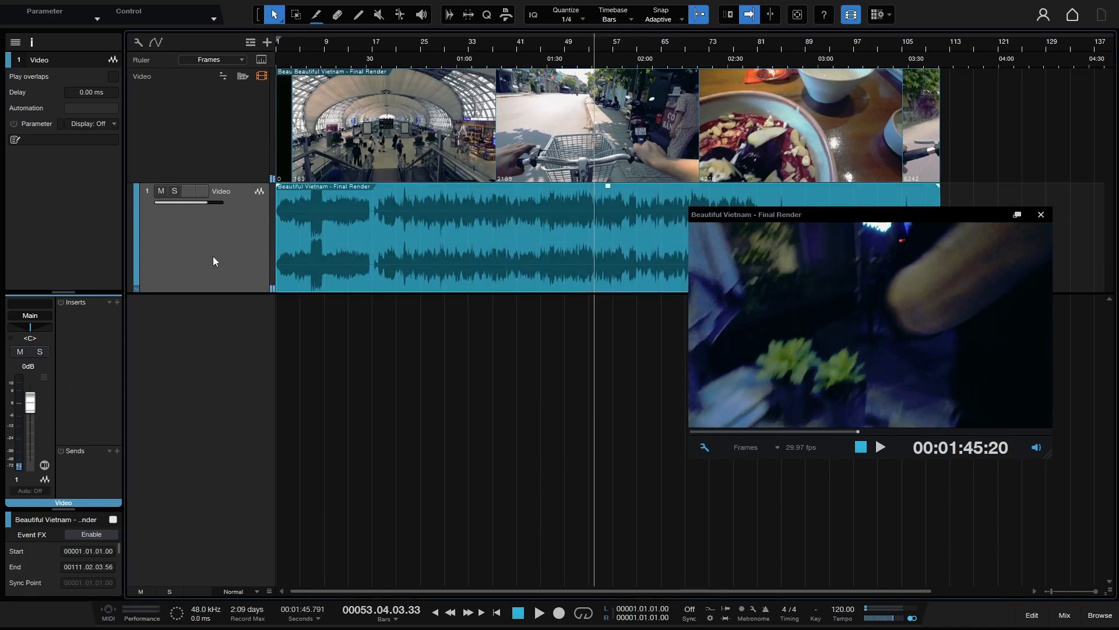
Insert Room Reverb on the extracted audio's track and, with the song playing, raise its global mix to 36.5 %.
click(116, 302)
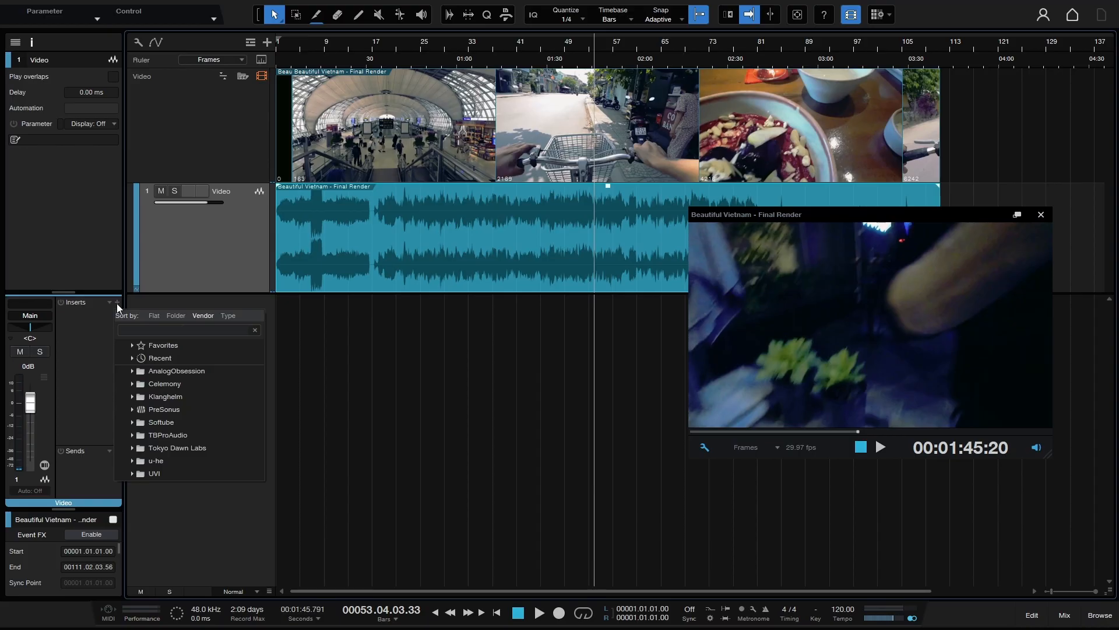
text(reverb)
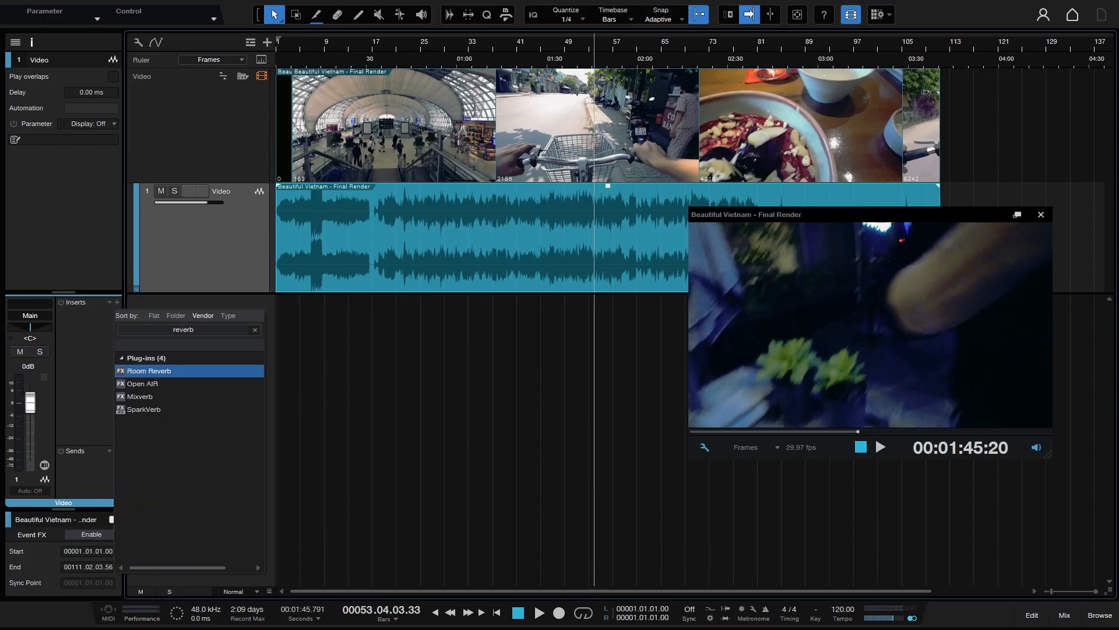
key(Return)
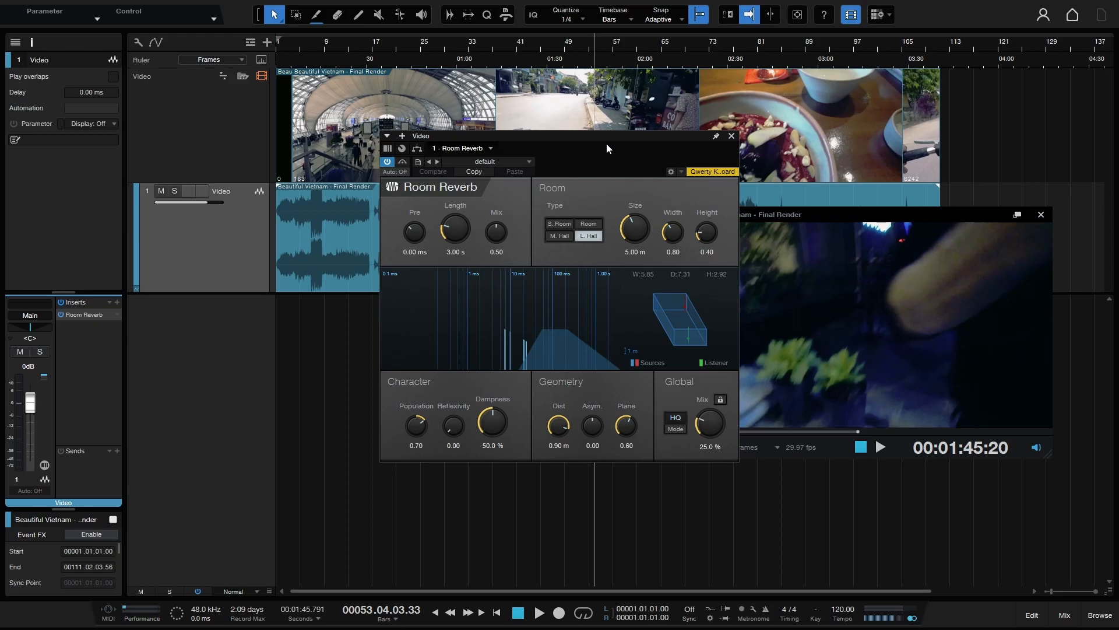
drag(605, 139, 352, 208)
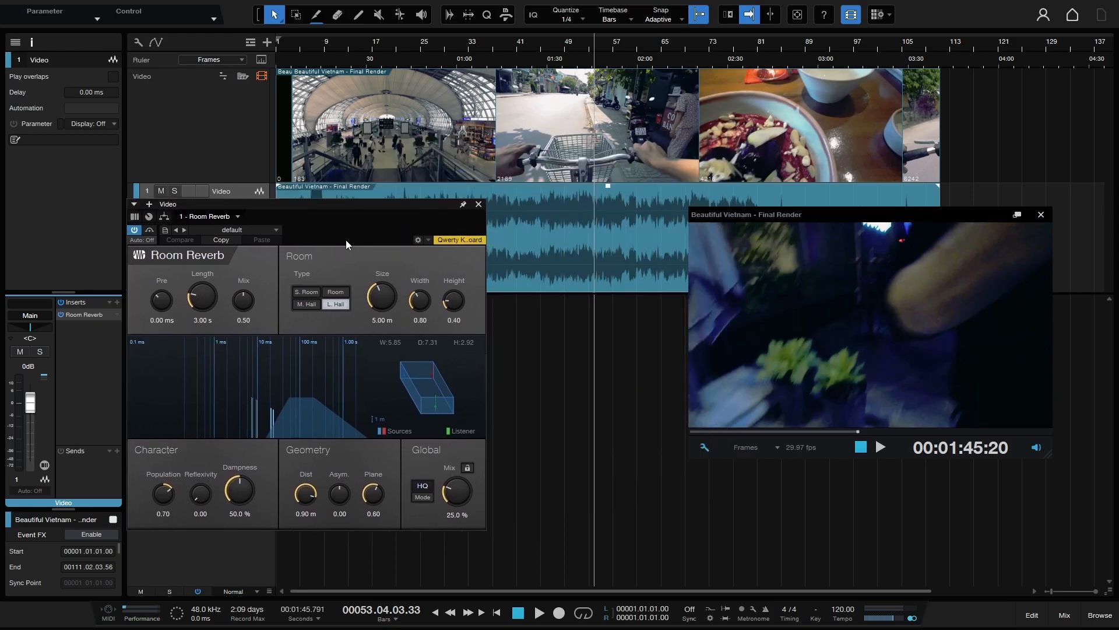
key(space)
mouse_move(460, 491)
mouse_down()
mouse_move(458, 464)
mouse_move(460, 491)
mouse_move(461, 479)
mouse_up()
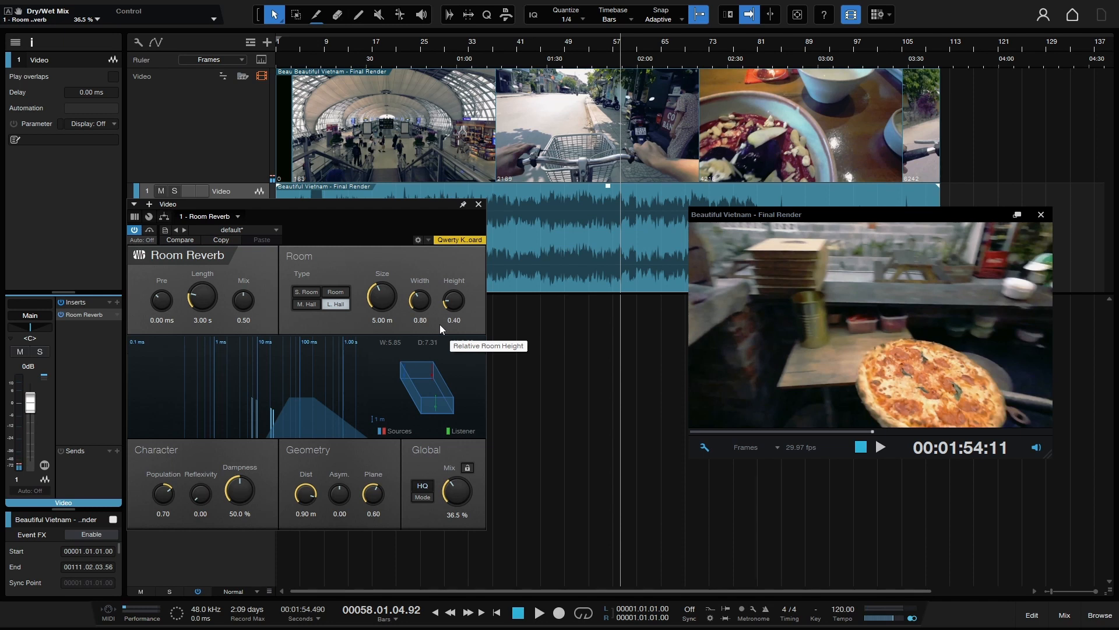
Close the Room Reverb window, toggle the effect off and on, and remove it from the track.
drag(301, 209, 359, 218)
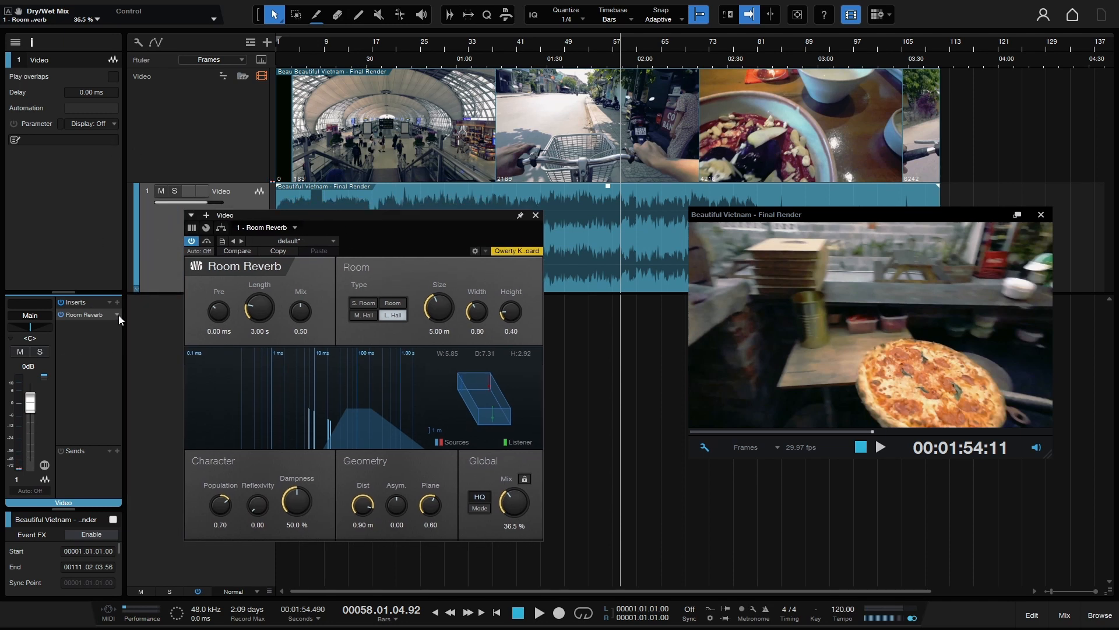
click(535, 215)
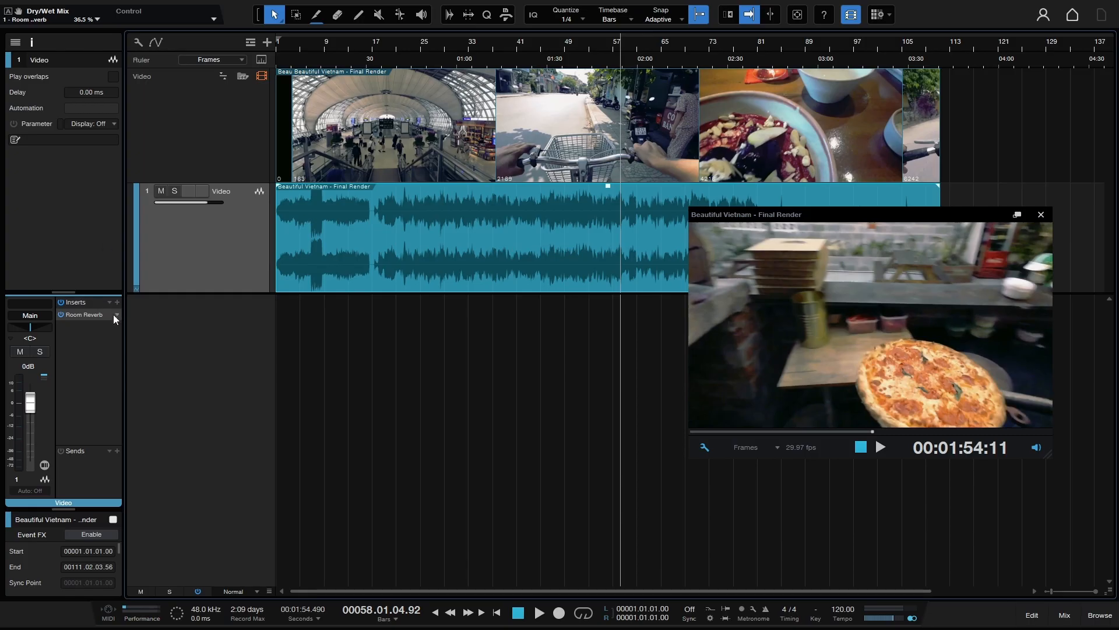
click(61, 315)
click(61, 315)
click(117, 315)
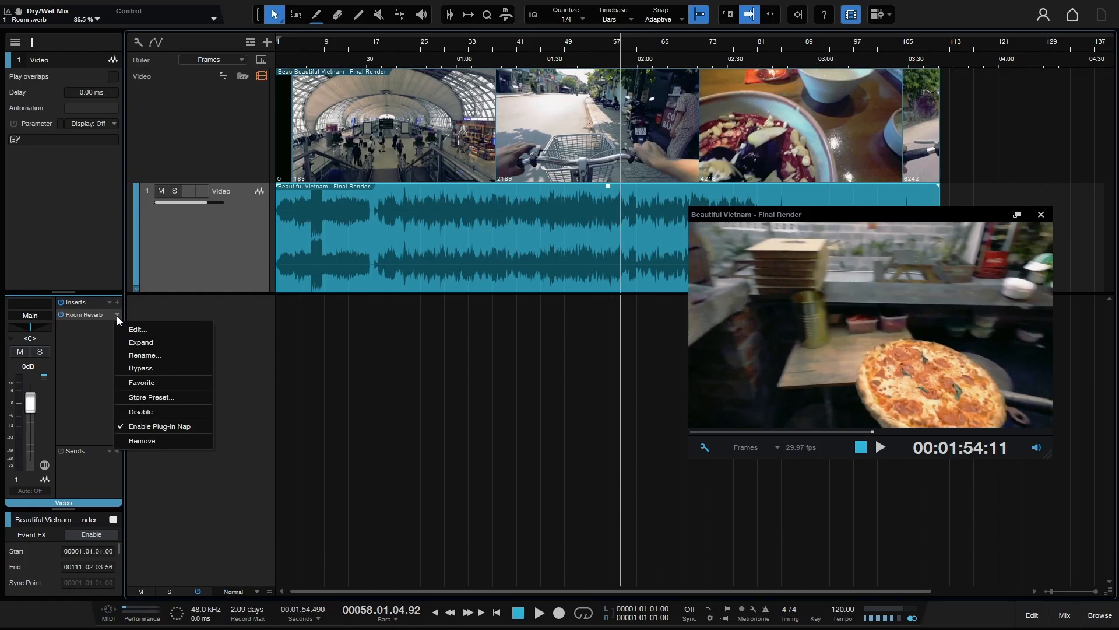
click(135, 441)
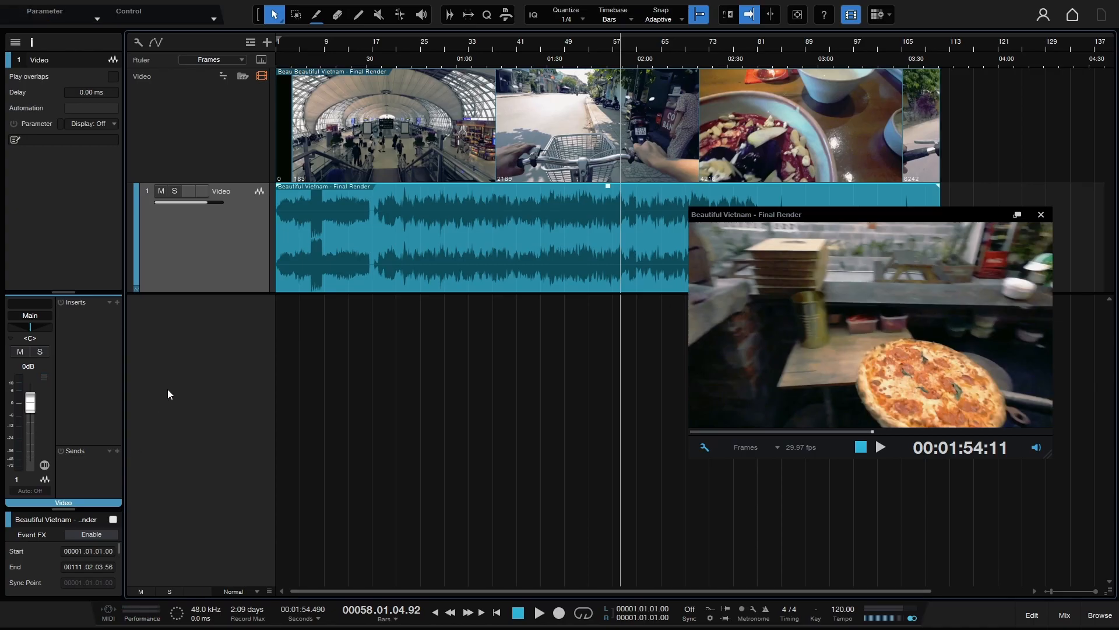
Move the video player below the audio track, split the audio event at bars 60 and 61, and select the short middle segment.
drag(840, 215, 775, 318)
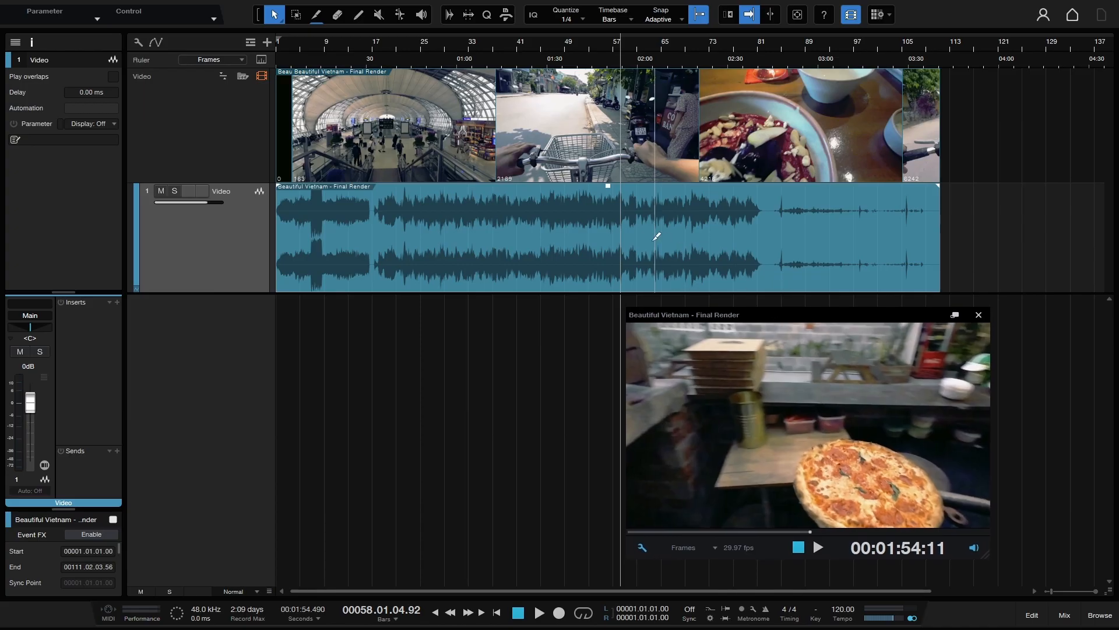
alt+click(632, 237)
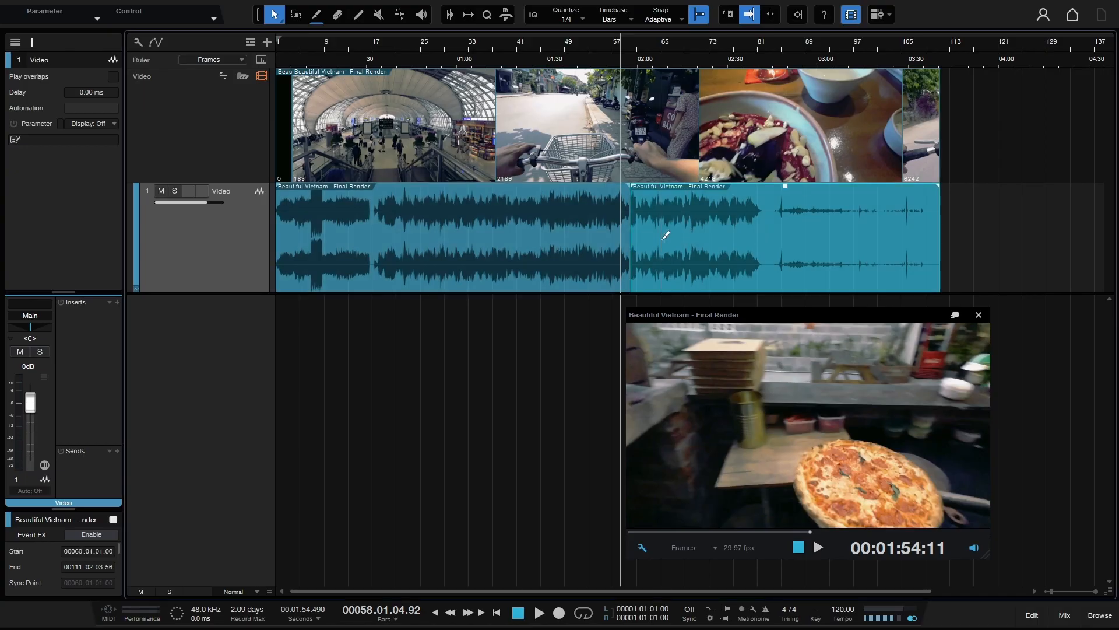
drag(639, 235, 645, 236)
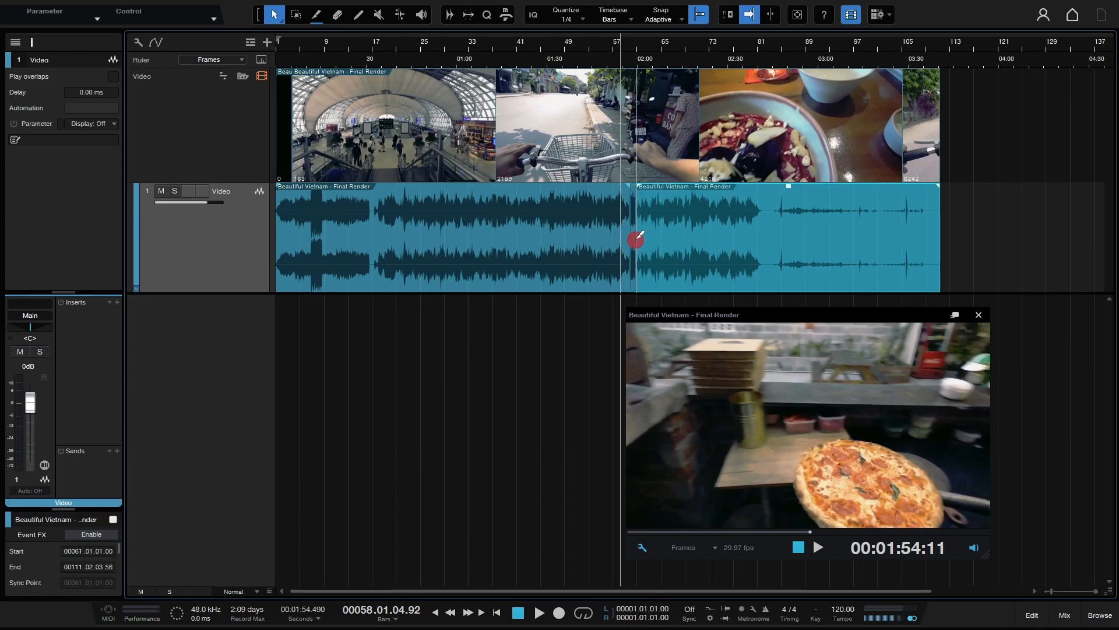
drag(638, 44, 579, 237)
click(587, 270)
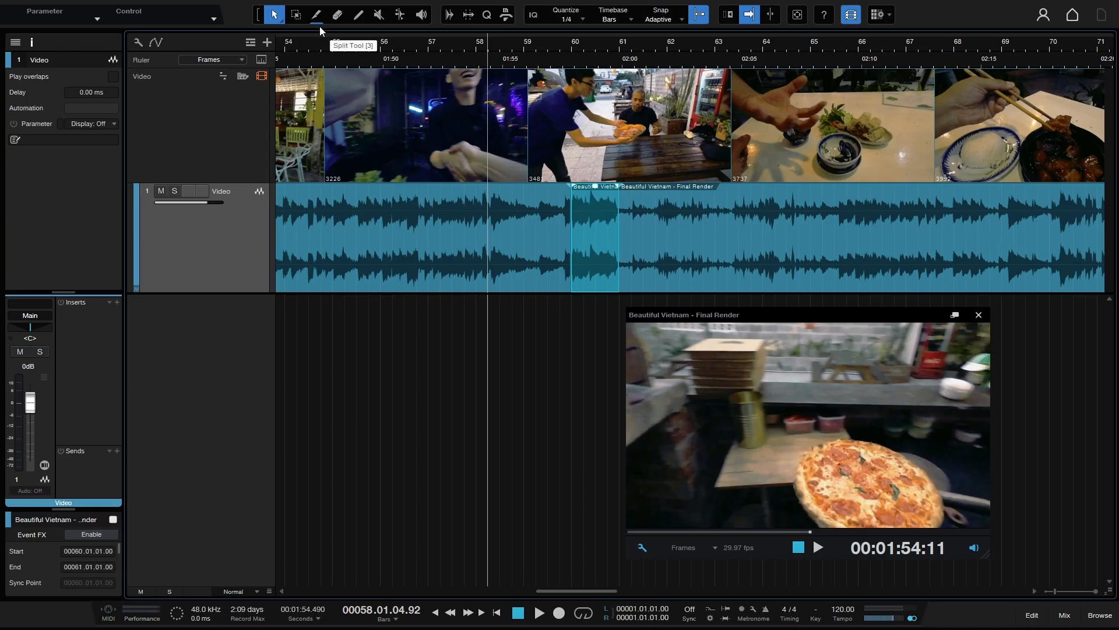
key(ctrl+5)
key(ctrl+6)
key(ctrl+7)
key(ctrl+8)
key(ctrl+2)
Add Analog Delay as an Event FX on the one-bar audio segment at bar 60.
right_click(594, 239)
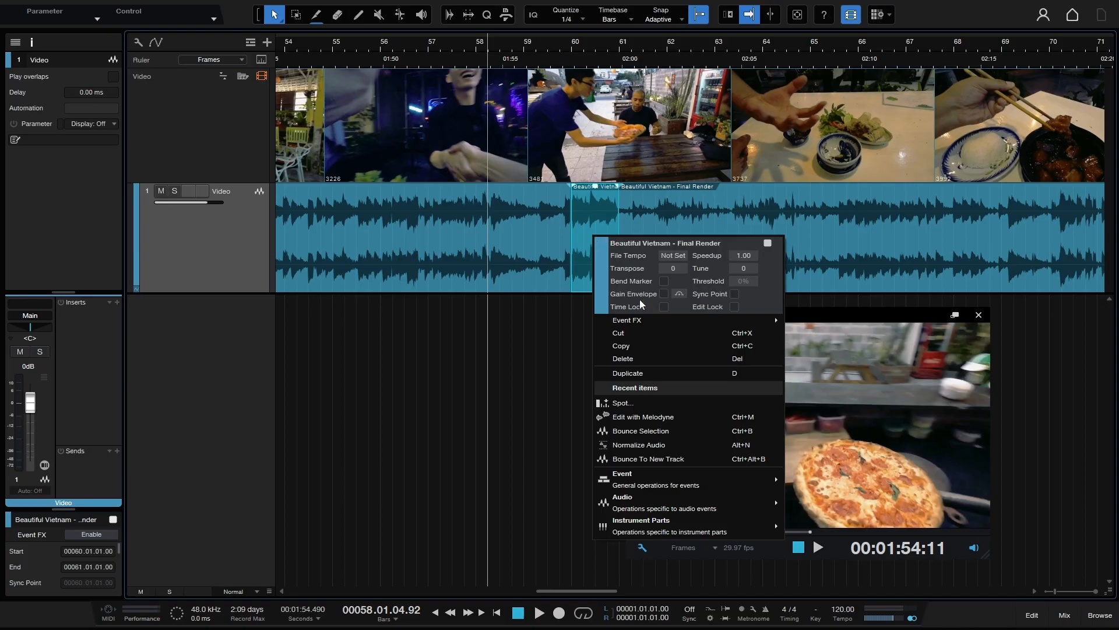
mouse_move(639, 320)
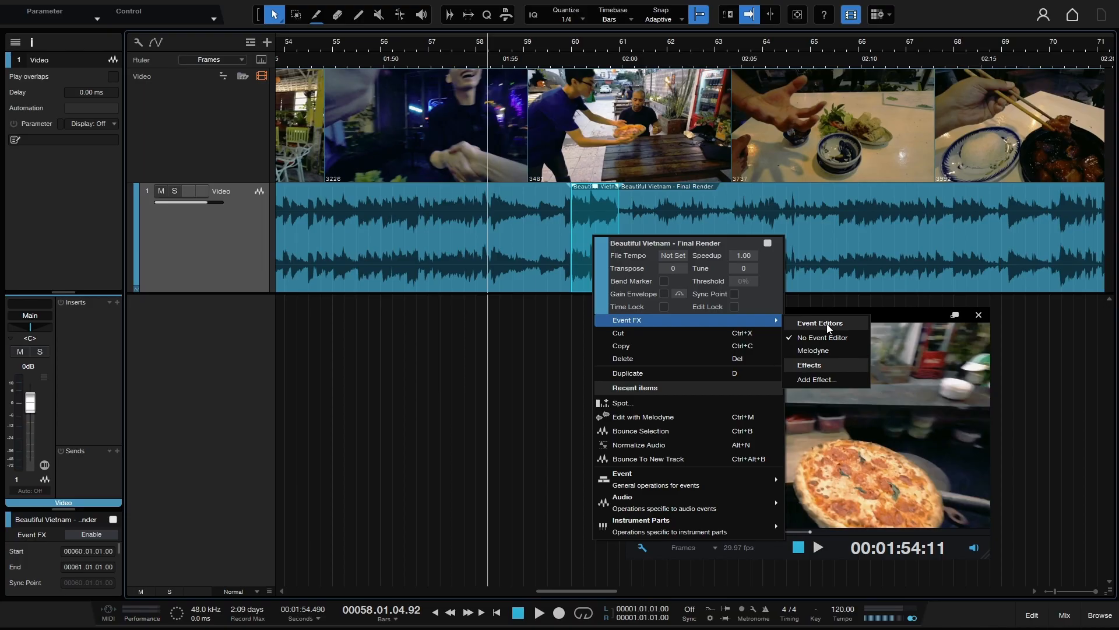
click(818, 380)
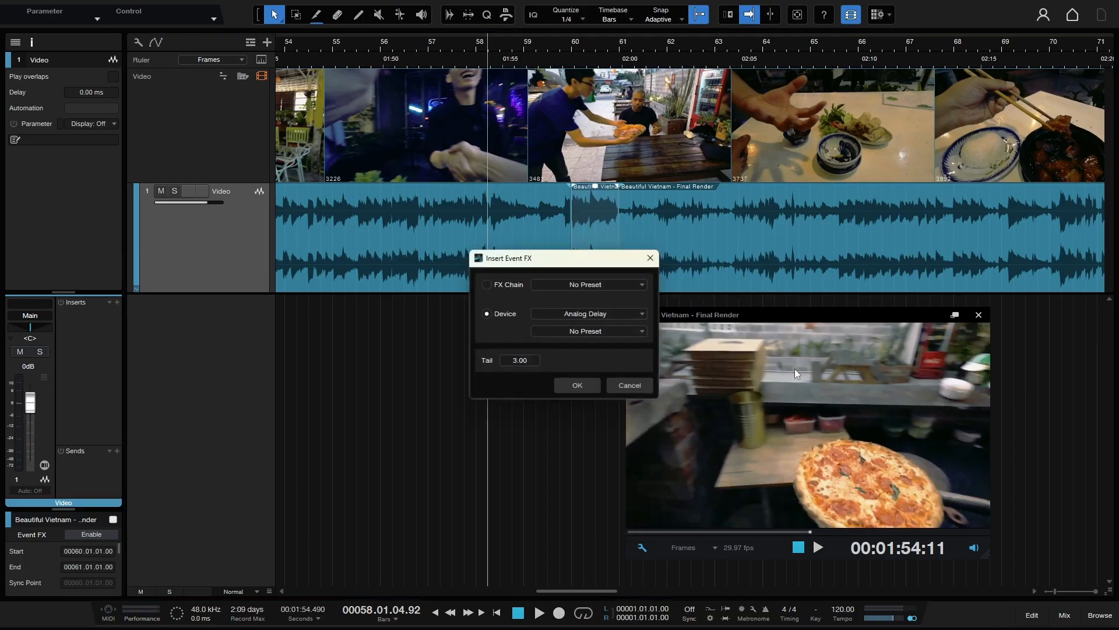
click(641, 313)
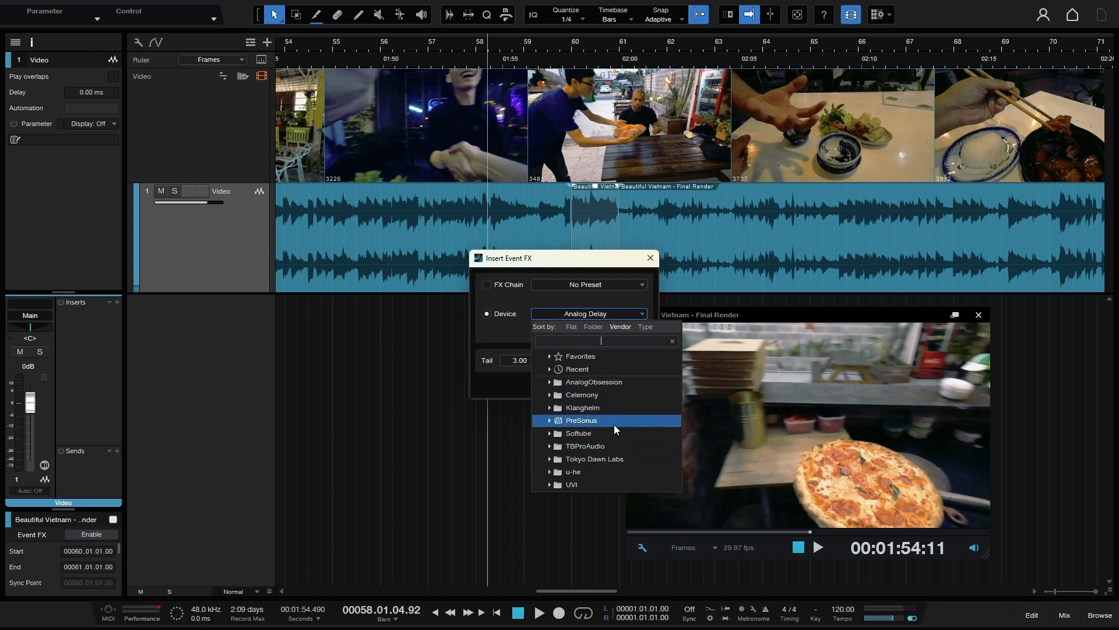
click(498, 333)
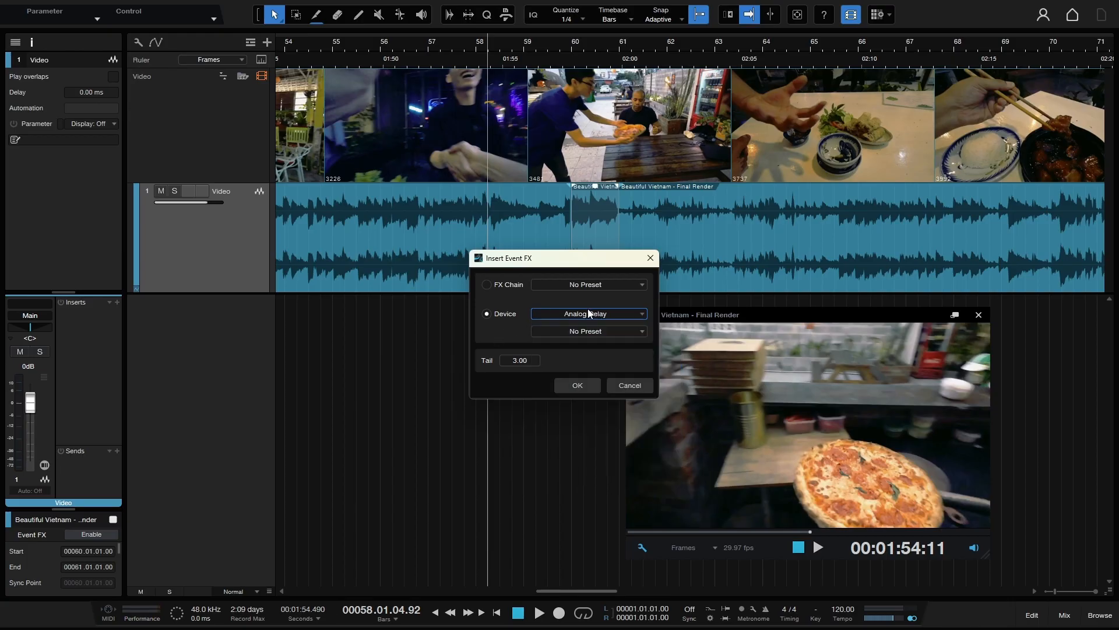
click(577, 385)
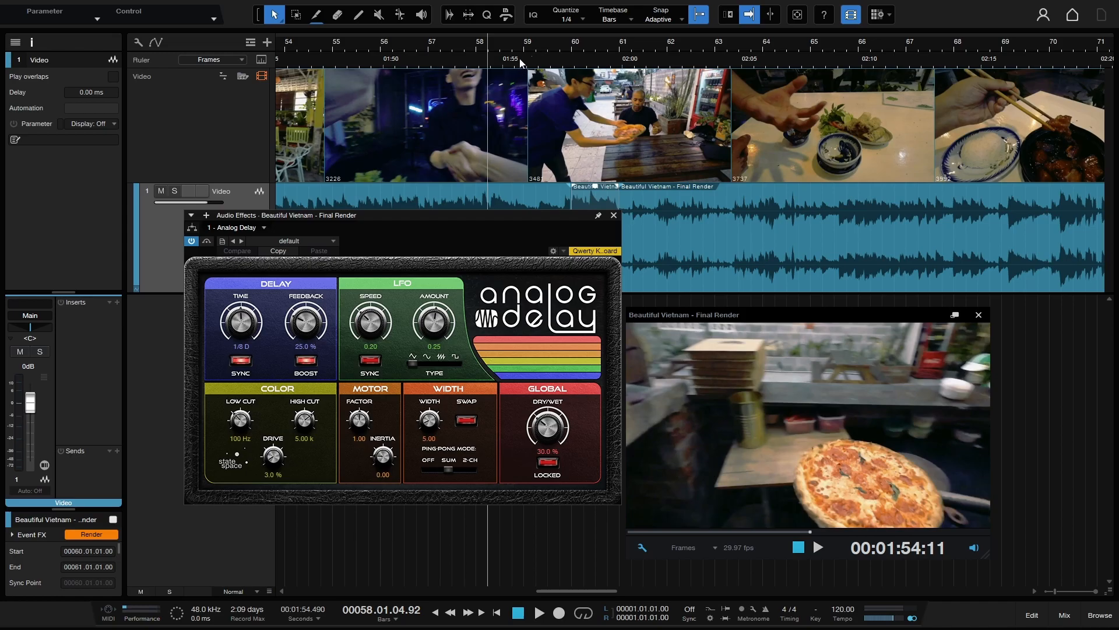
Set Analog Delay's dry/wet mix to 70.5 % and play through the segment from bar 59, beat 3.
drag(446, 212, 317, 250)
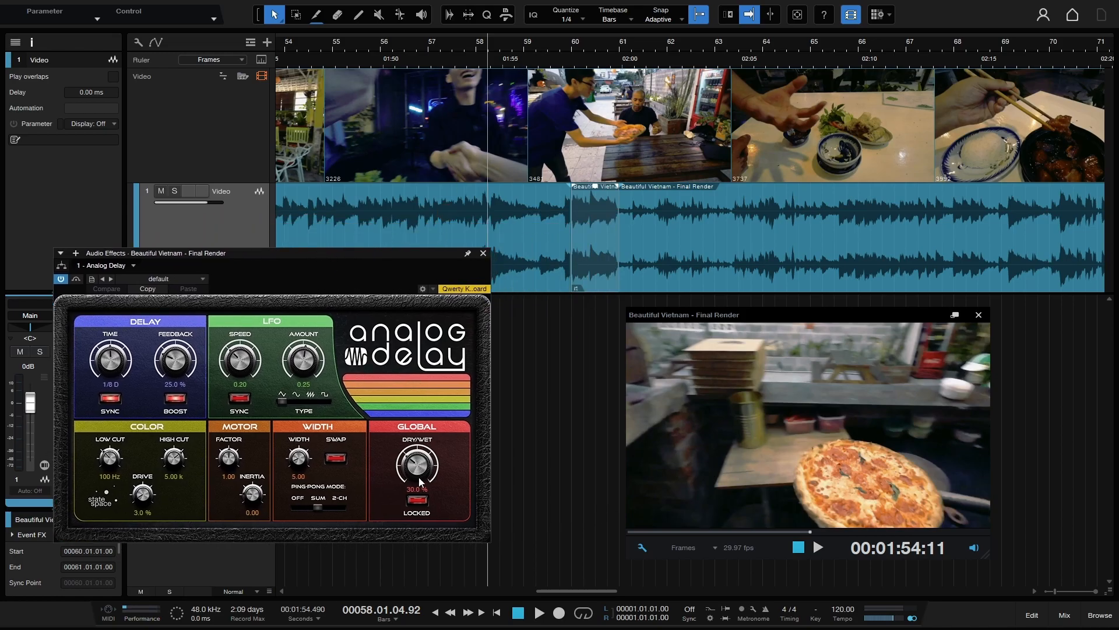
drag(420, 481, 421, 421)
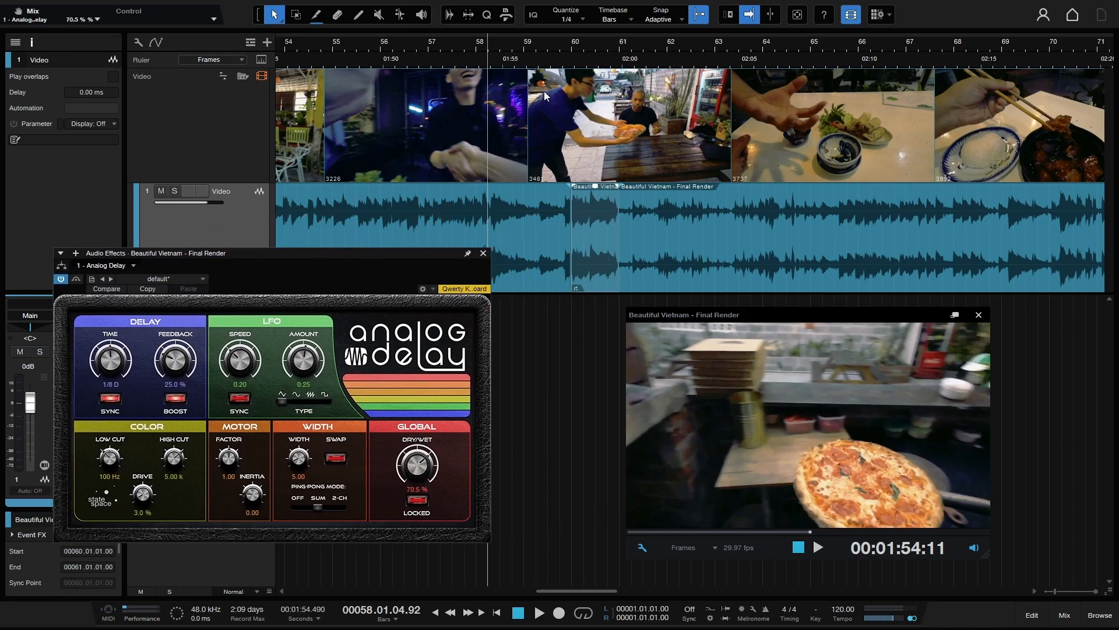
click(544, 43)
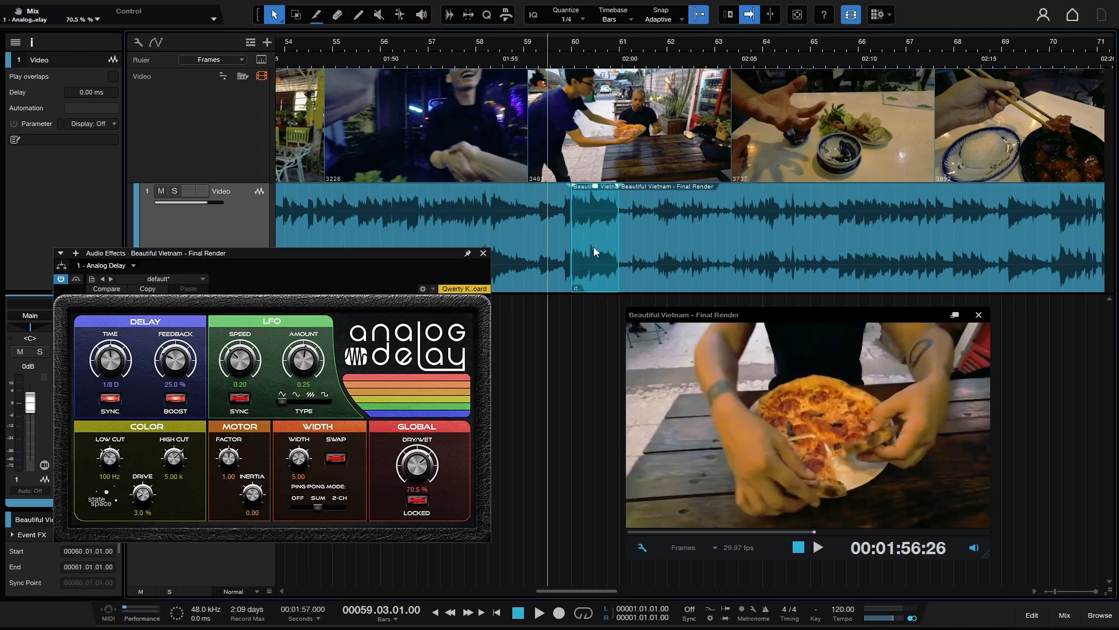
key(space)
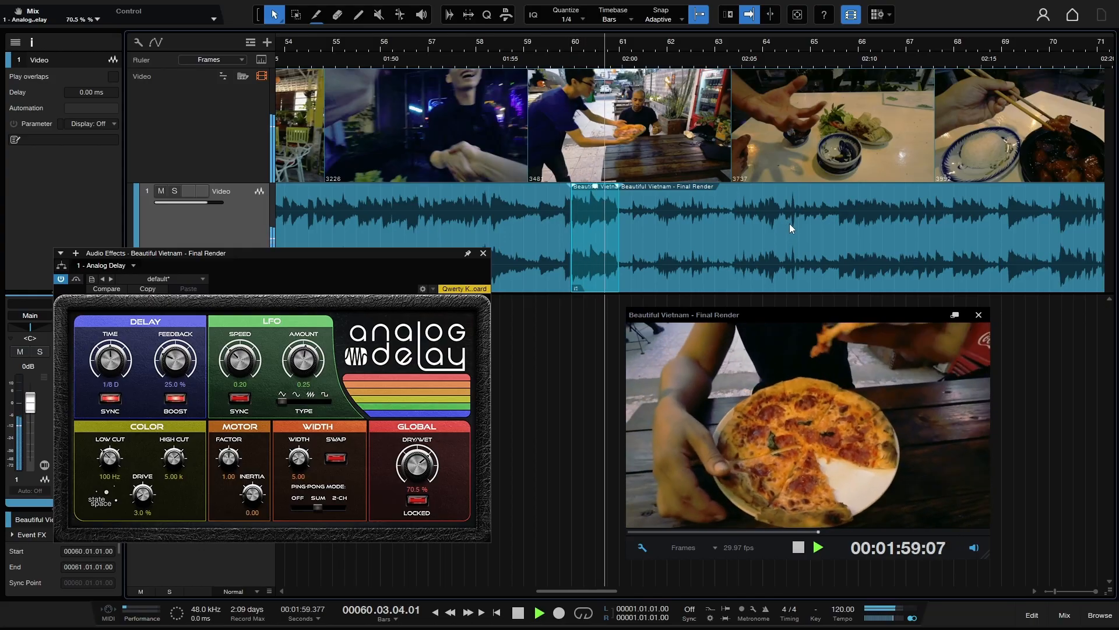
key(space)
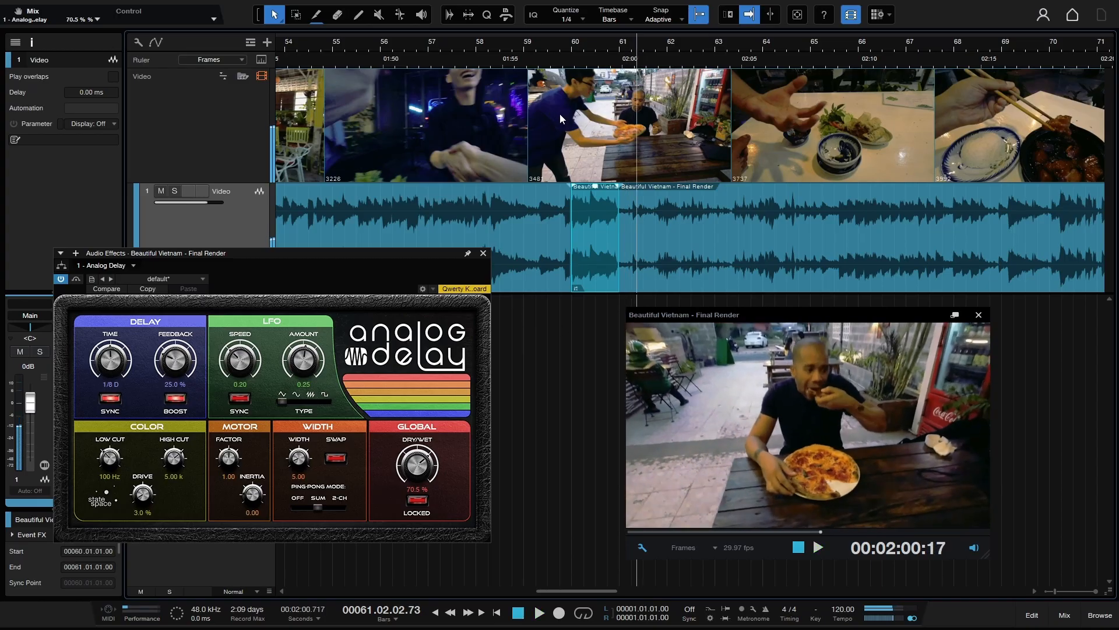
Raise Analog Delay's dry/wet mix to 90 % and play through the segment from bar 58, beat 4.
click(511, 56)
drag(425, 470, 425, 452)
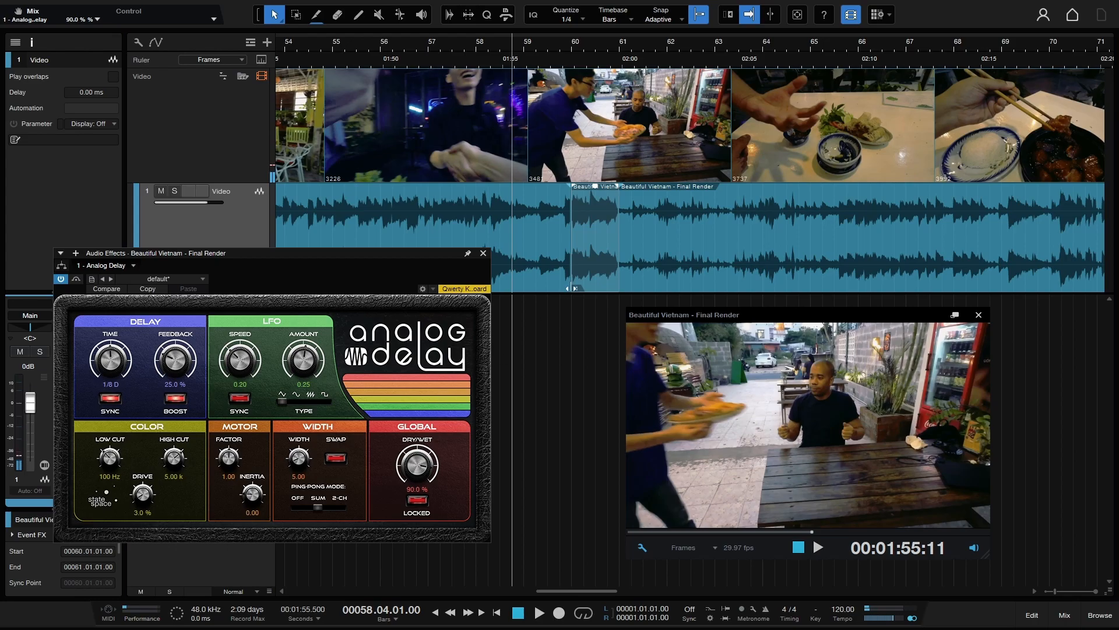
key(space)
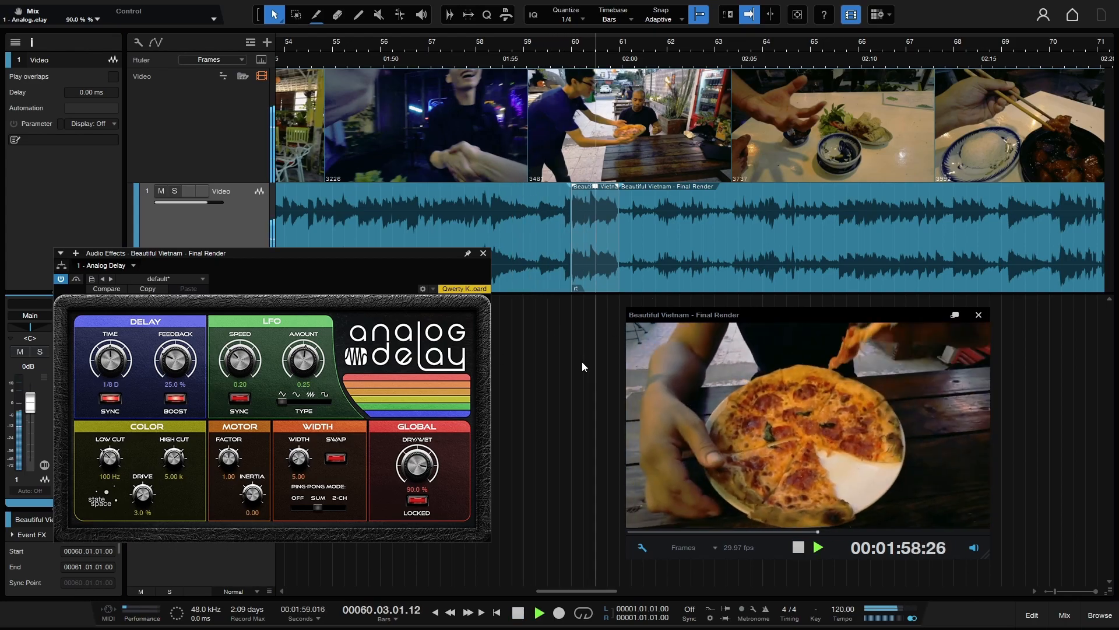
key(space)
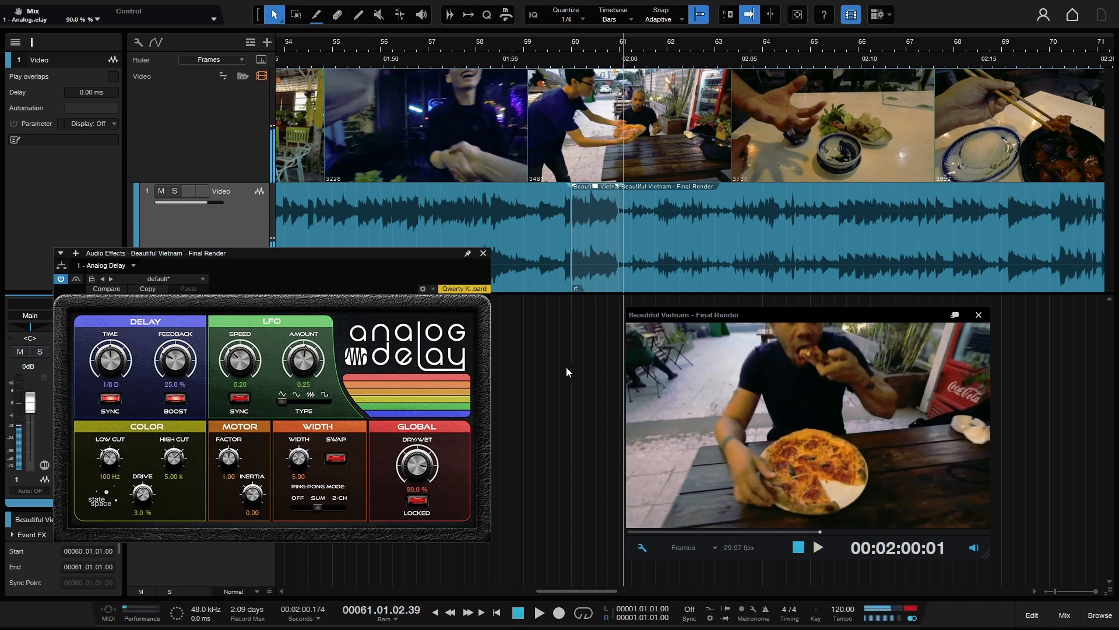
Return the playhead to bar 59, beat 3 and remove Analog Delay from the segment's Event FX.
click(548, 38)
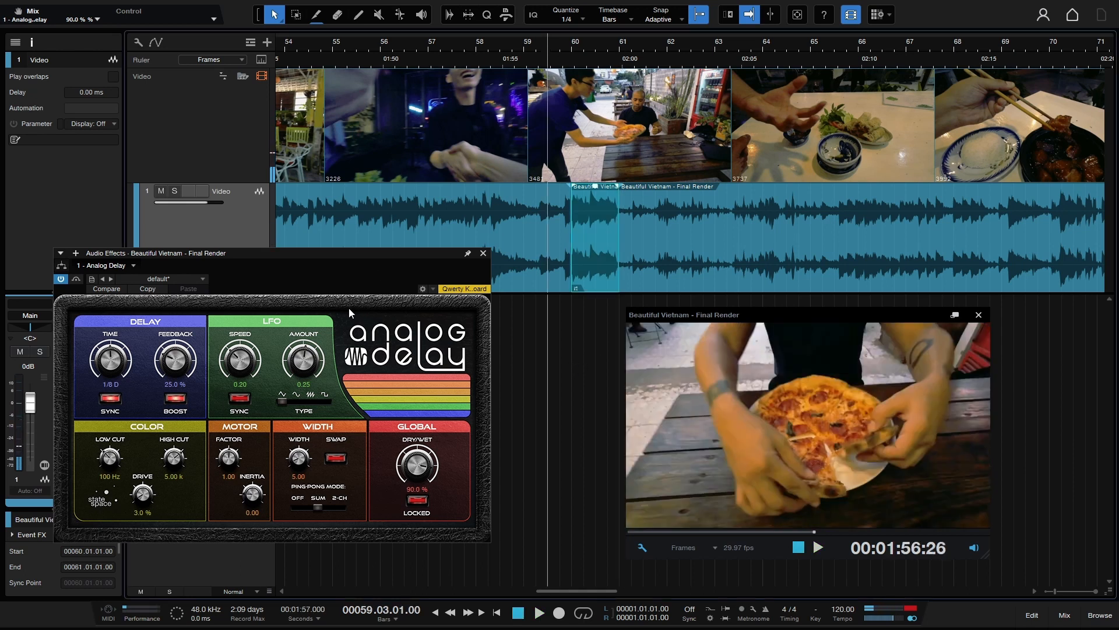
click(134, 264)
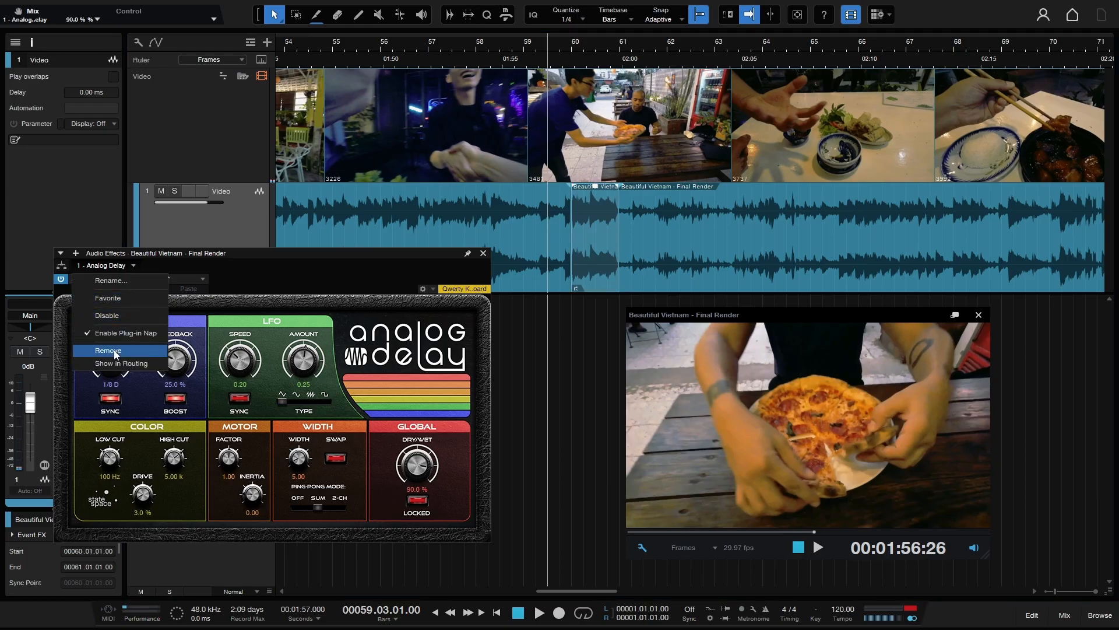
click(140, 354)
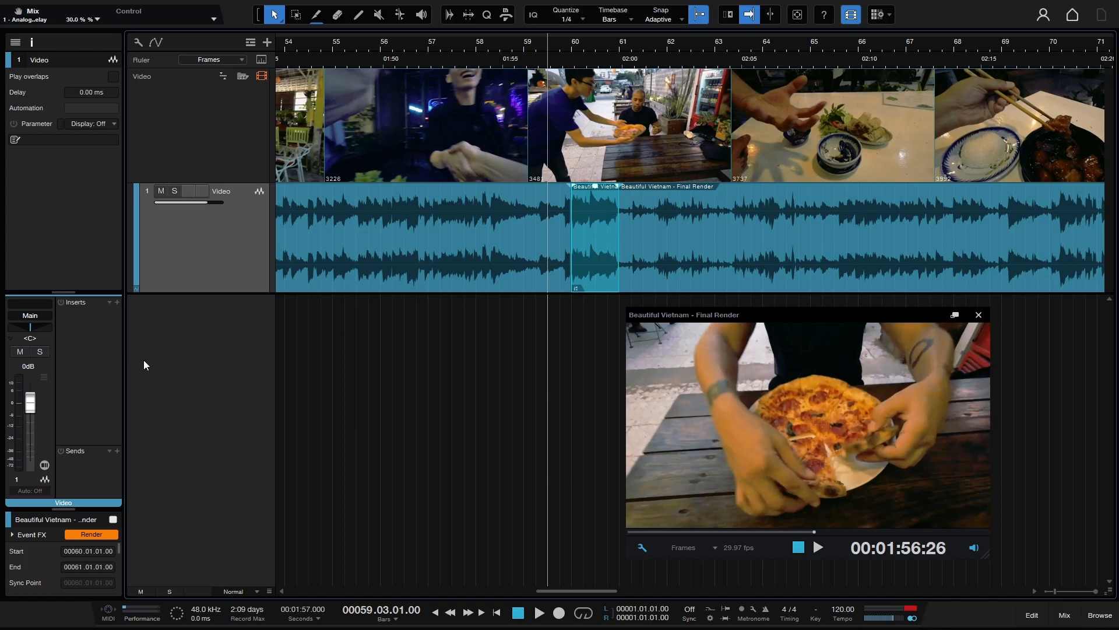
Close the video player and hide the Inspector.
click(979, 315)
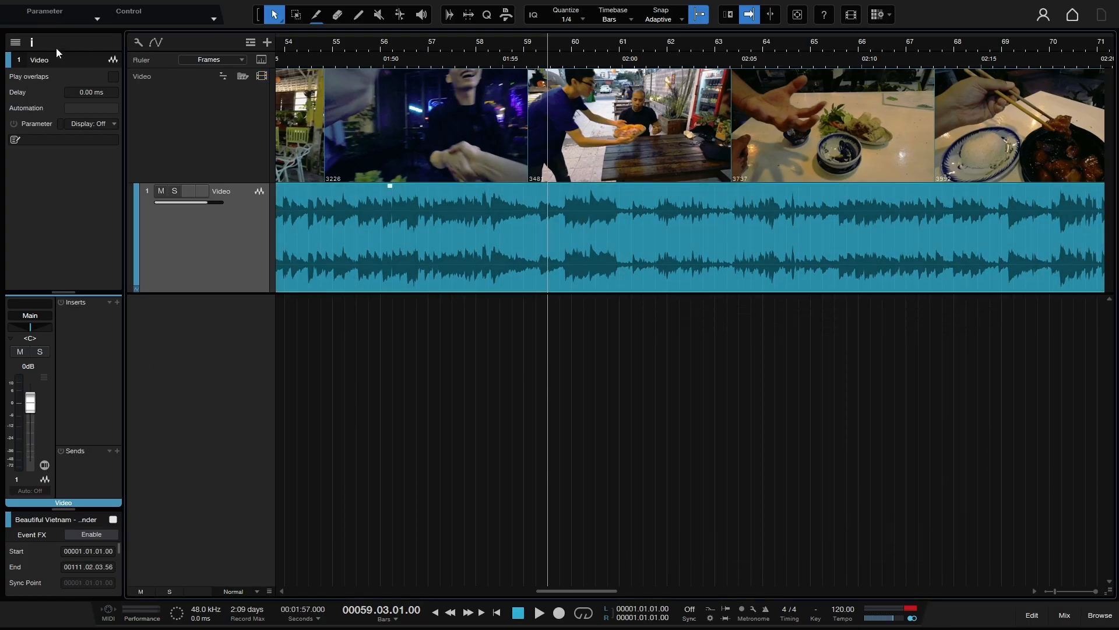
click(34, 41)
Link the video with its extracted audio for editing, and hide and reshow the extracted audio's track.
click(71, 119)
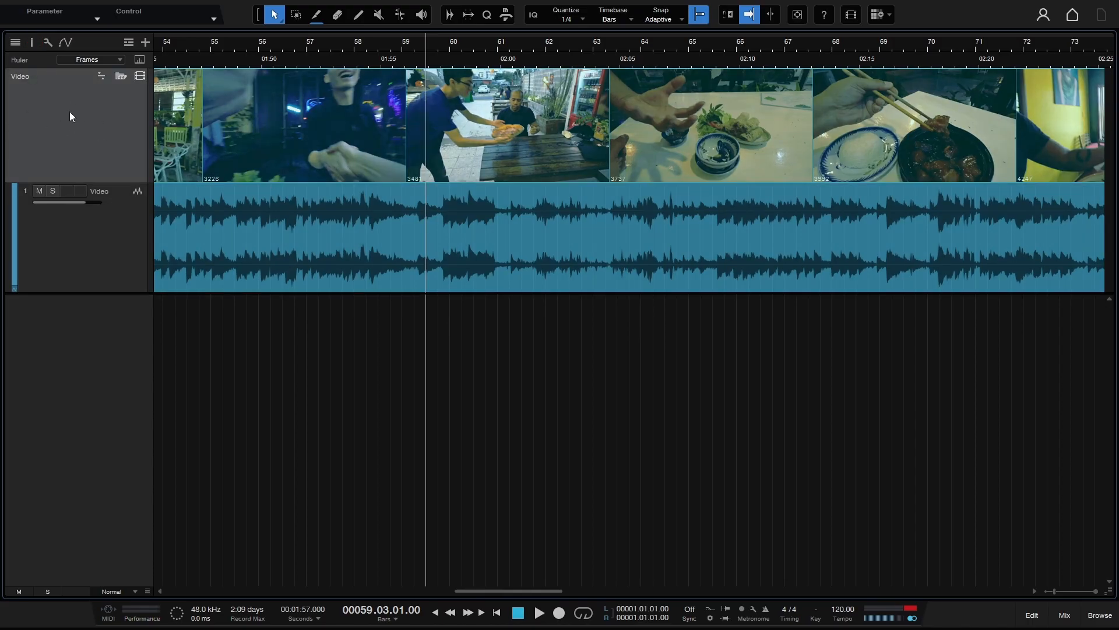
click(101, 79)
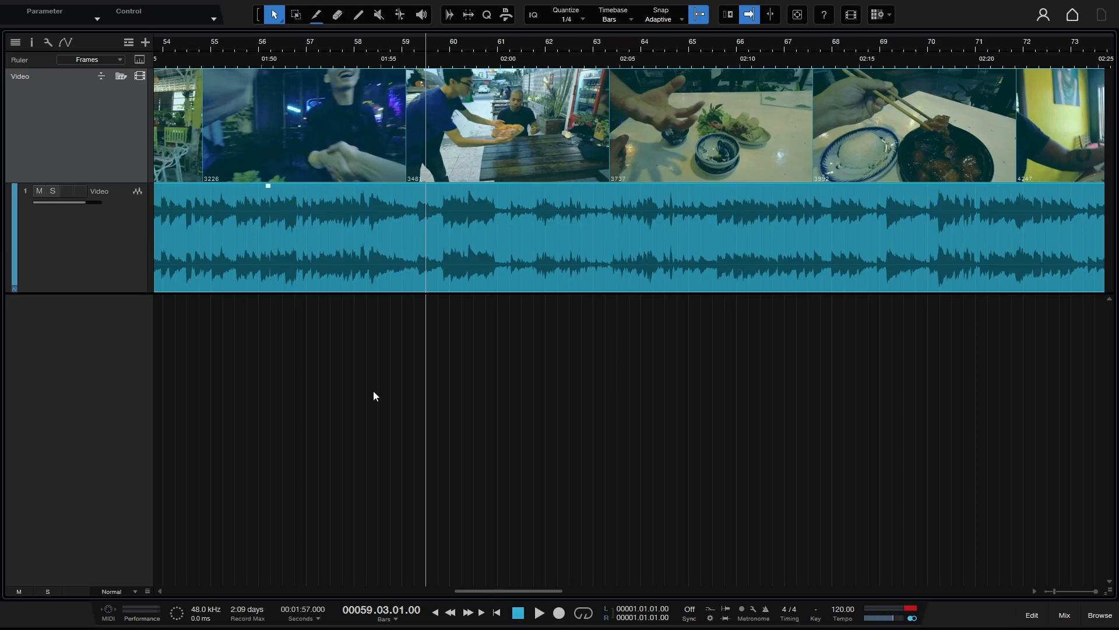
click(373, 396)
click(121, 76)
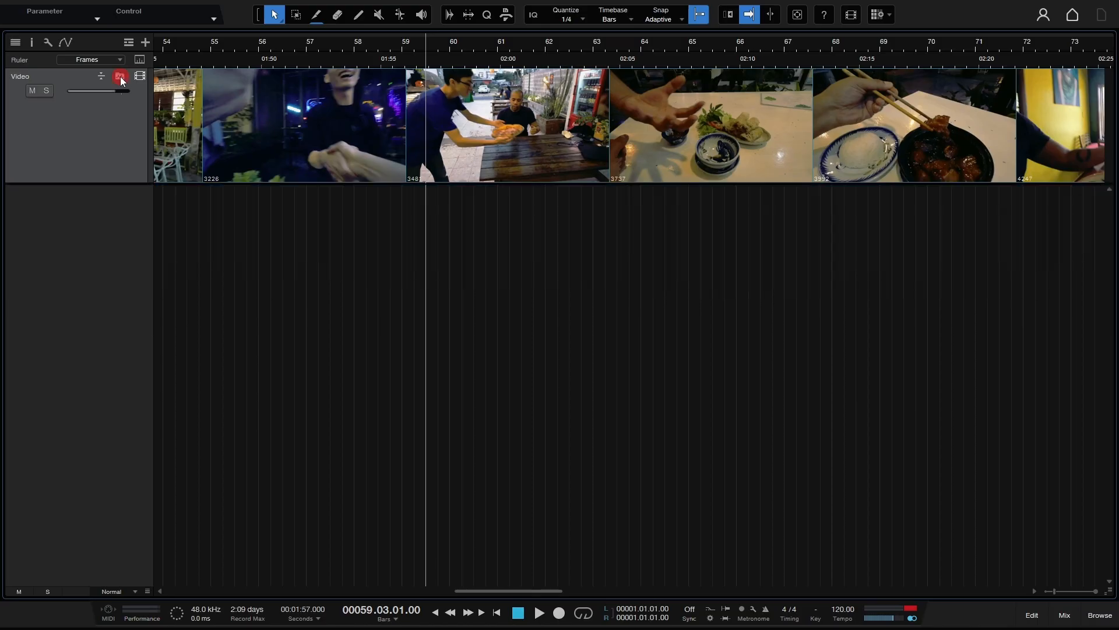
click(119, 75)
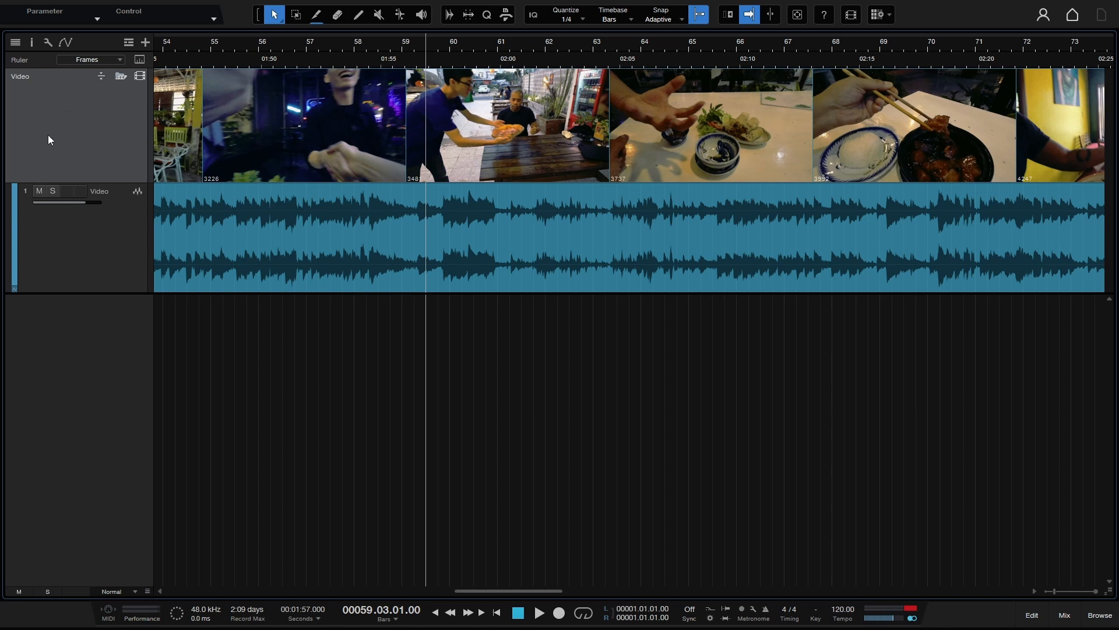
Hide and reshow the extracted audio's track, and open the video track's options for removing the audio playback track.
right_click(51, 118)
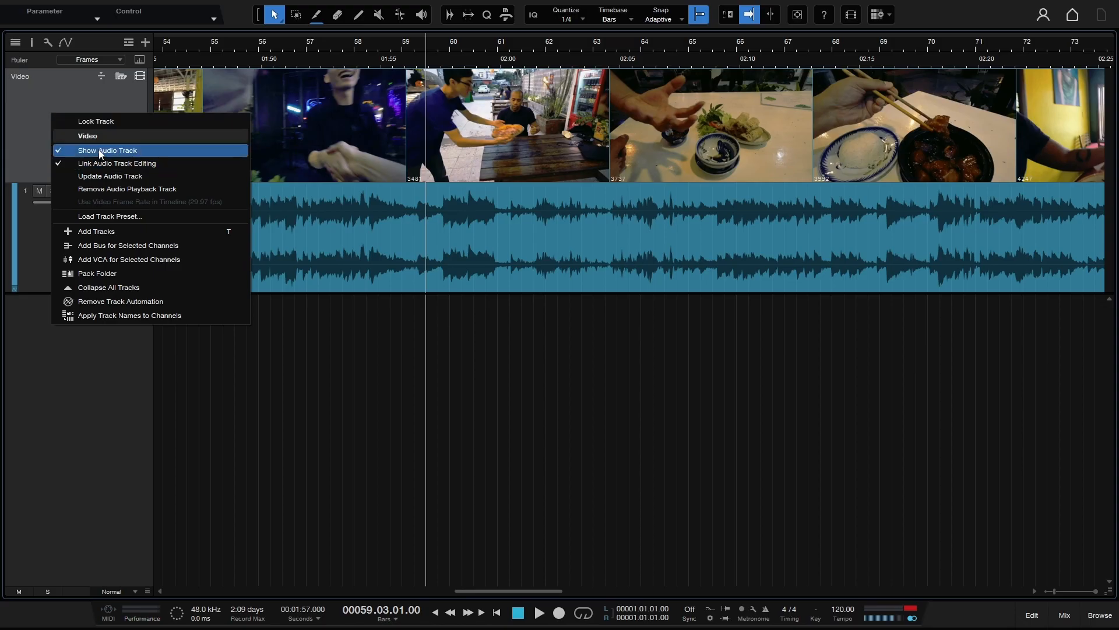
click(113, 153)
right_click(89, 134)
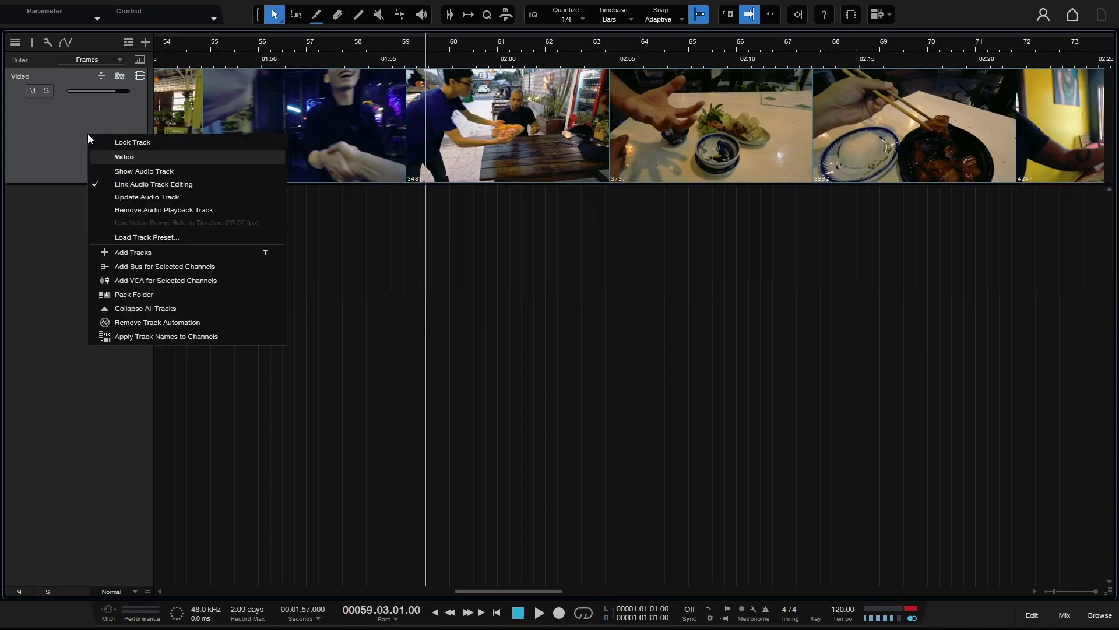
click(123, 172)
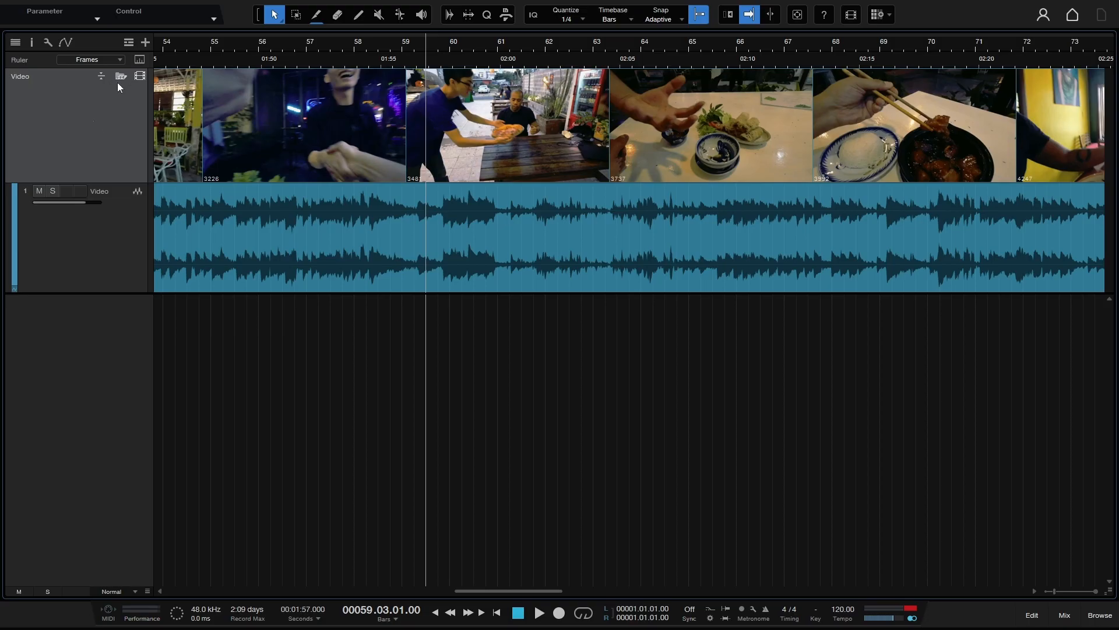
right_click(82, 124)
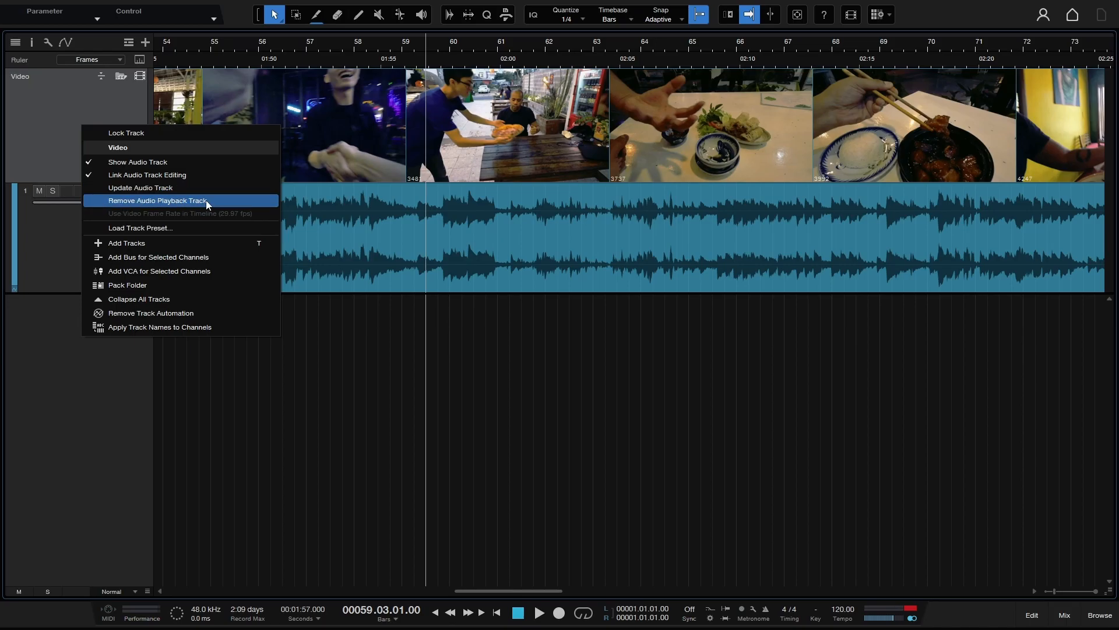
click(37, 114)
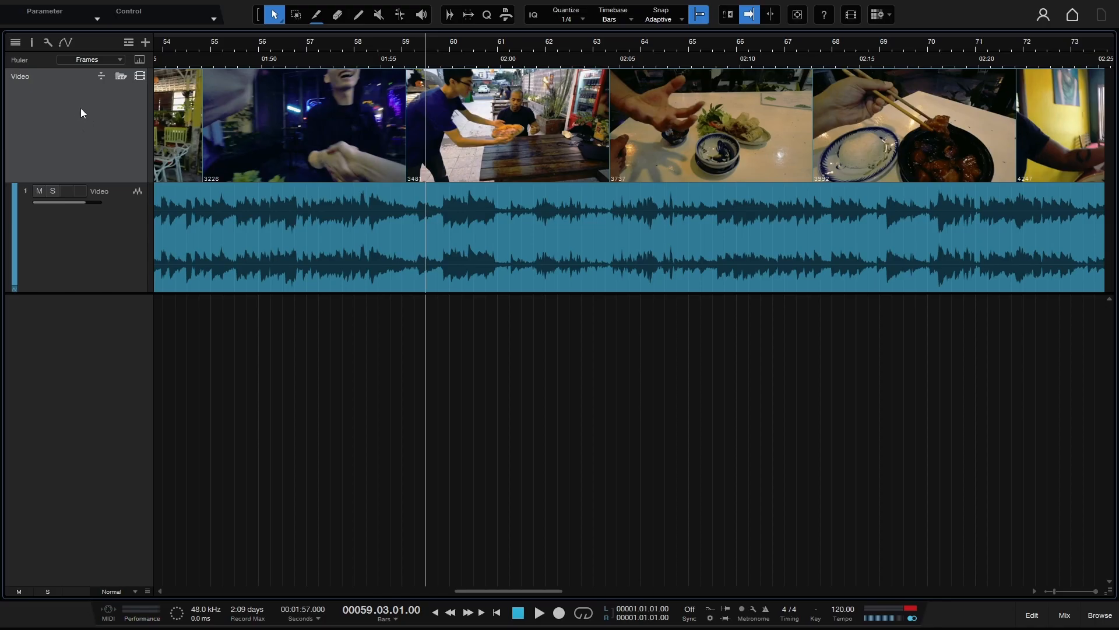
Show the Inspector and switch the video track's thumbnails and frame numbers off and back on.
click(31, 42)
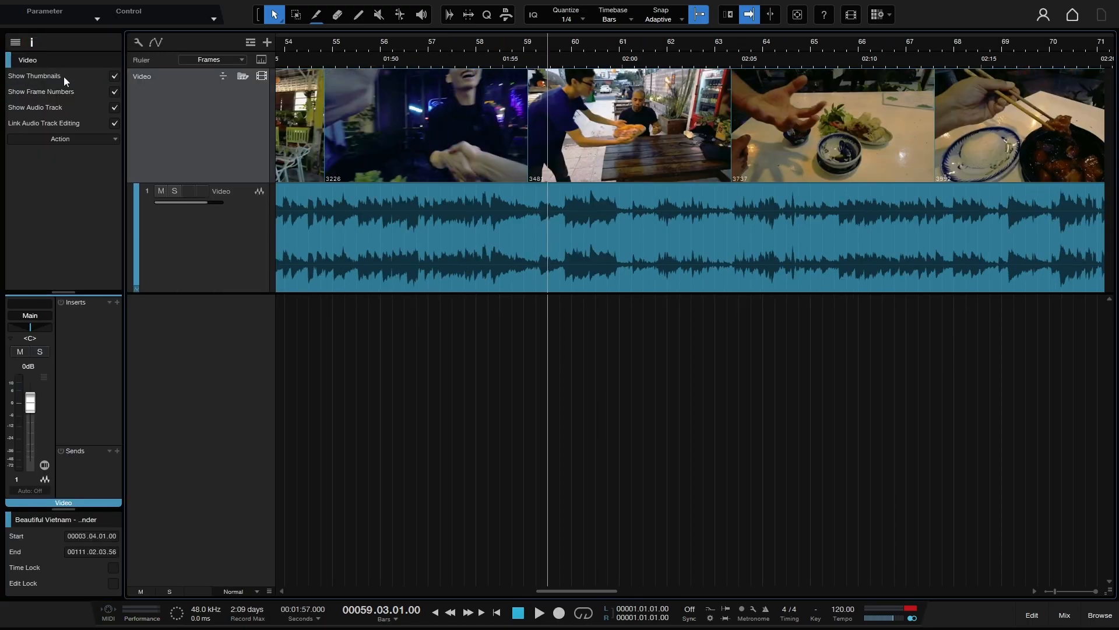
click(114, 77)
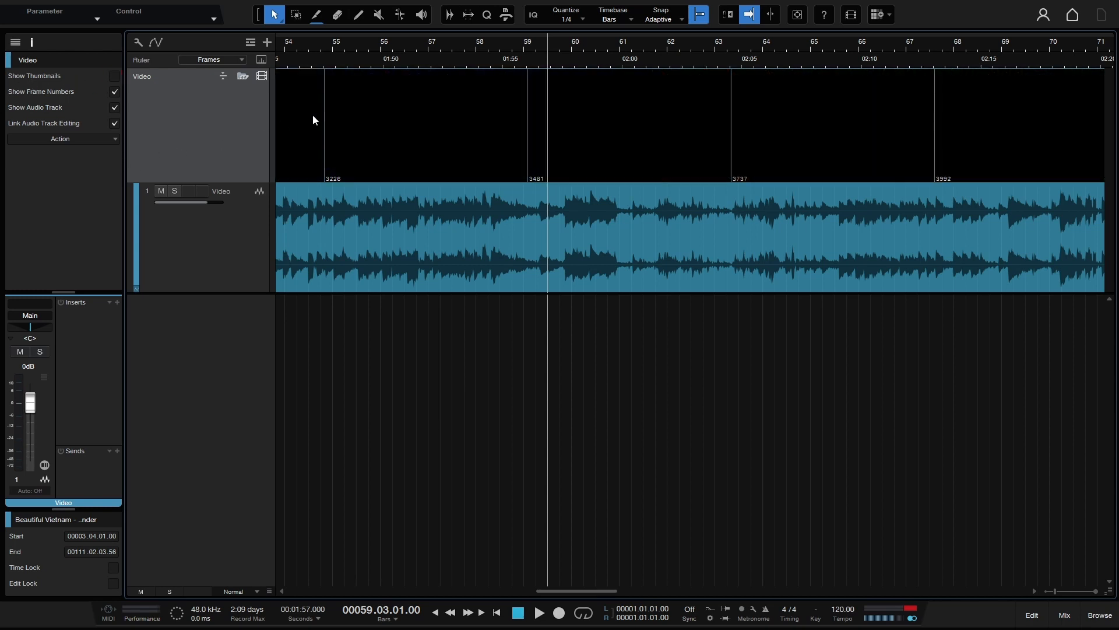
click(114, 76)
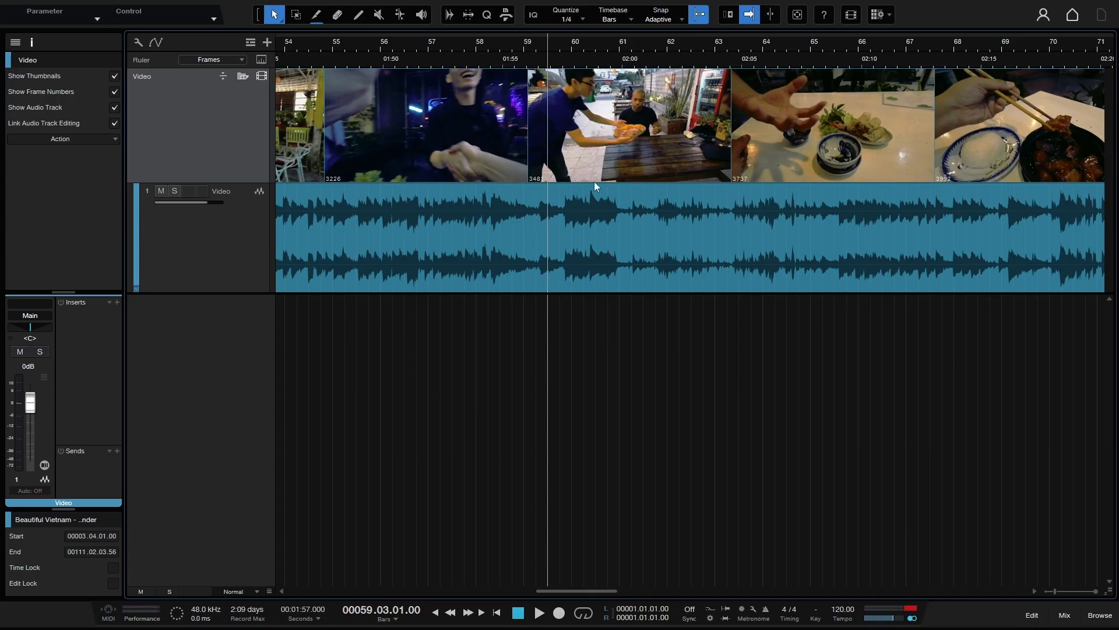
click(114, 92)
click(115, 92)
Review the video track's audio actions in the Inspector and in the track options, and hide the Inspector.
click(115, 140)
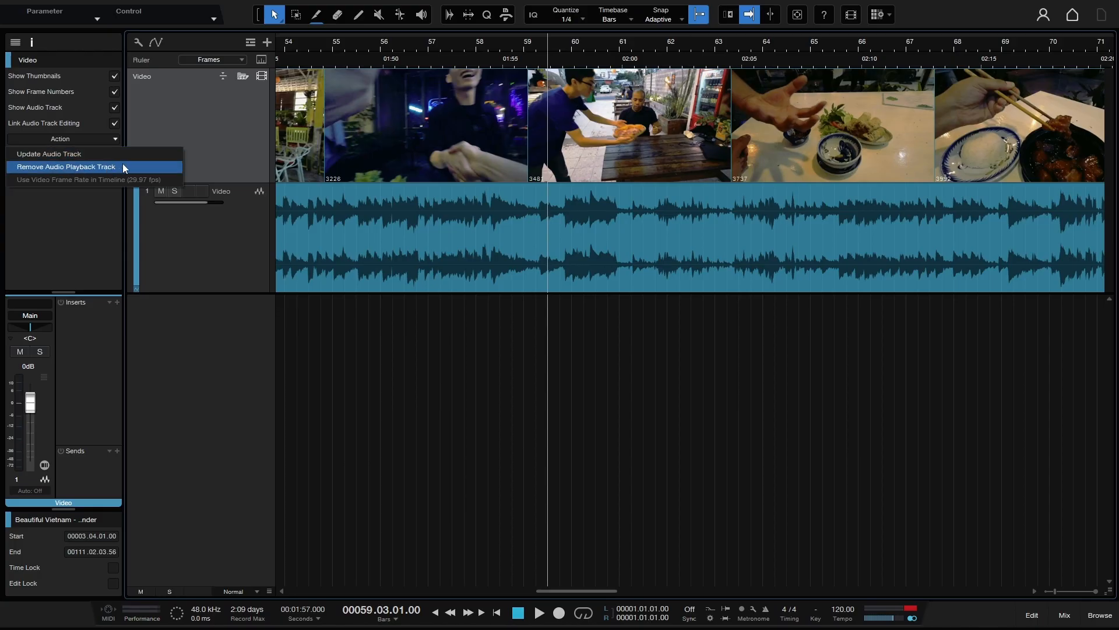
click(188, 125)
right_click(184, 111)
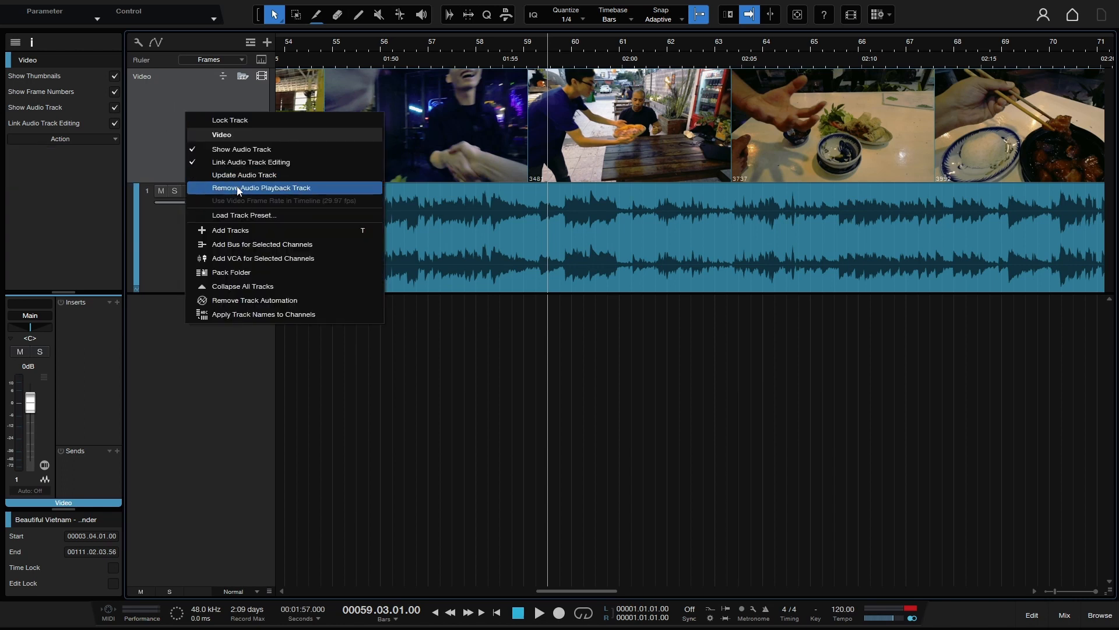
click(161, 141)
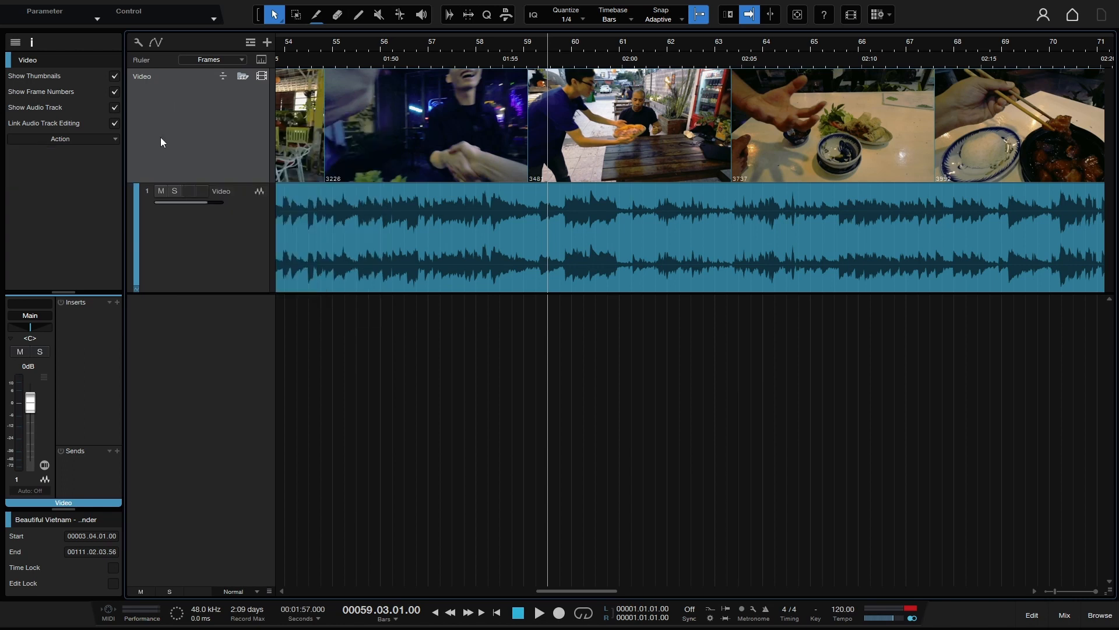
click(31, 42)
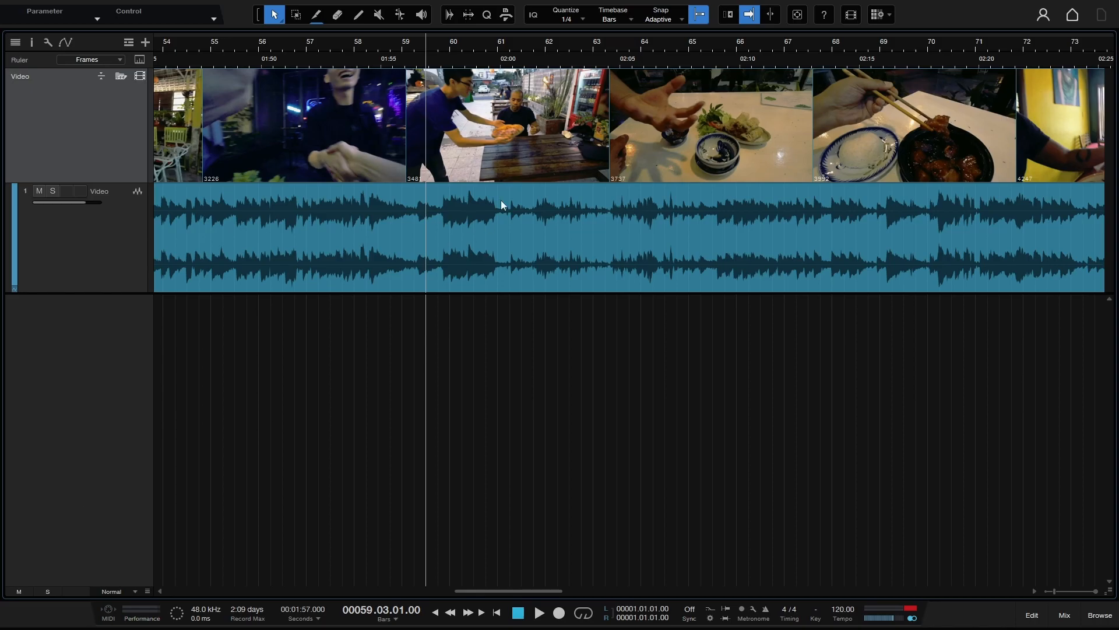
Examine the video event's editing options and file details, and deselect the event.
right_click(532, 144)
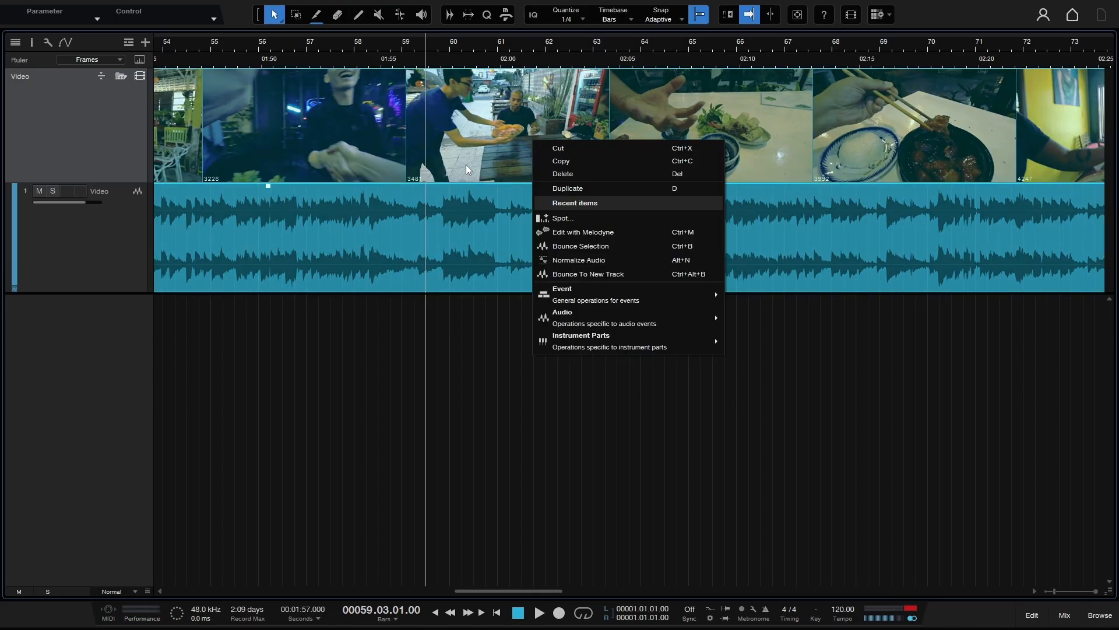
click(467, 165)
right_click(511, 151)
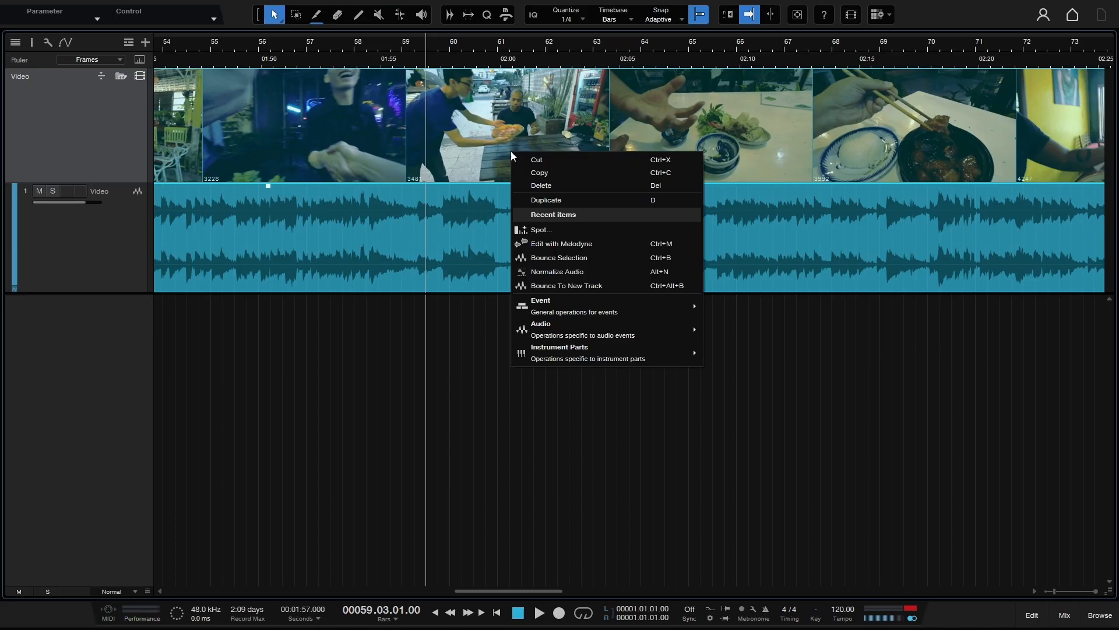
click(439, 377)
click(500, 269)
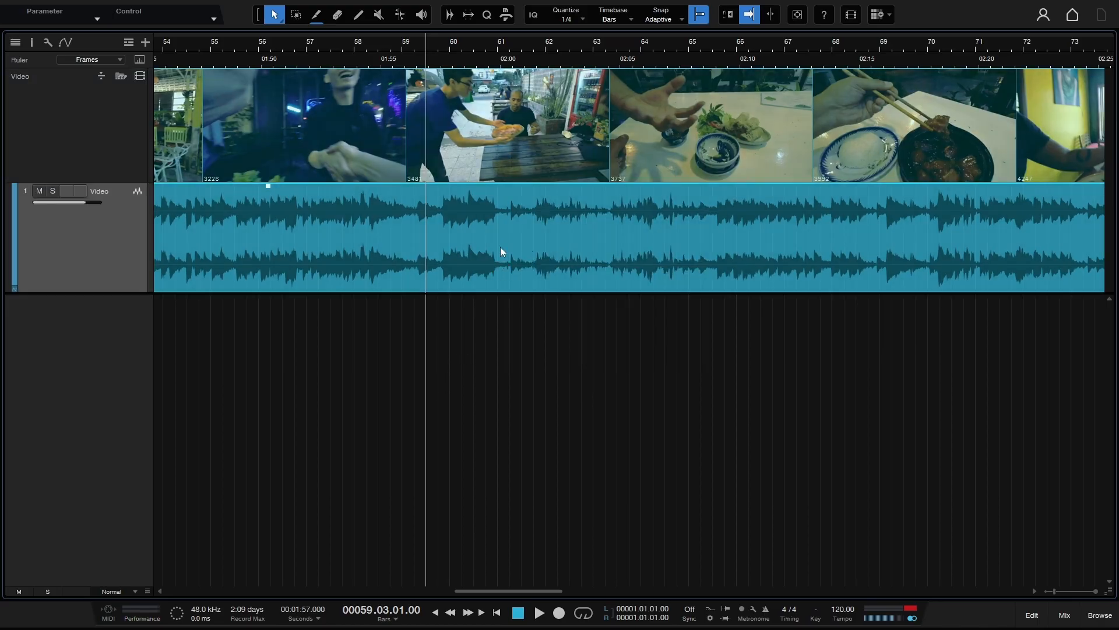
click(532, 400)
click(548, 149)
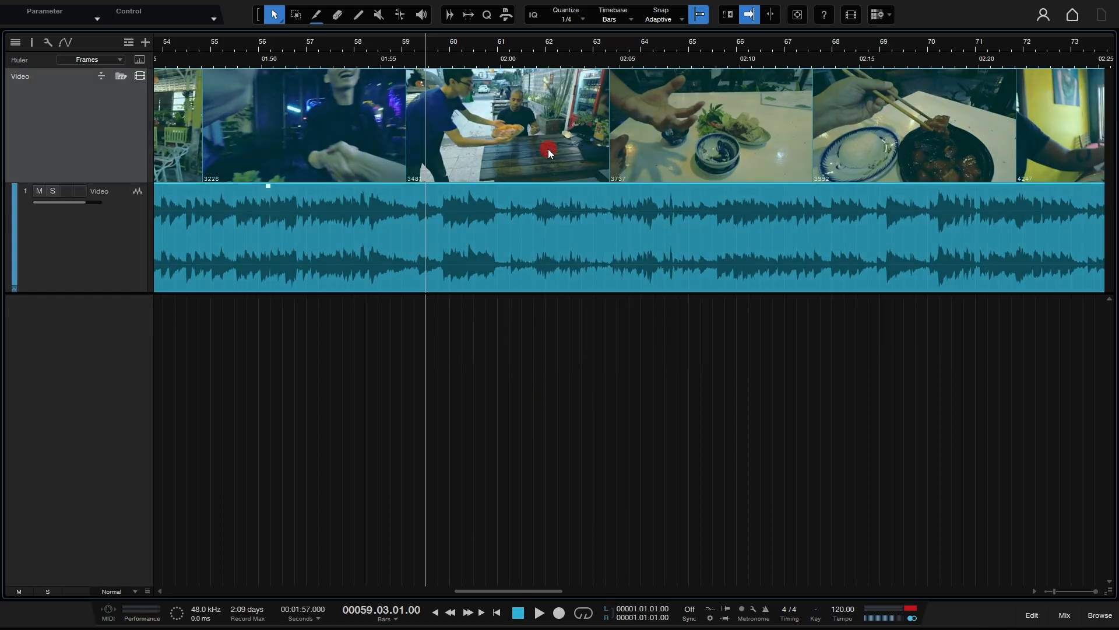
right_click(548, 149)
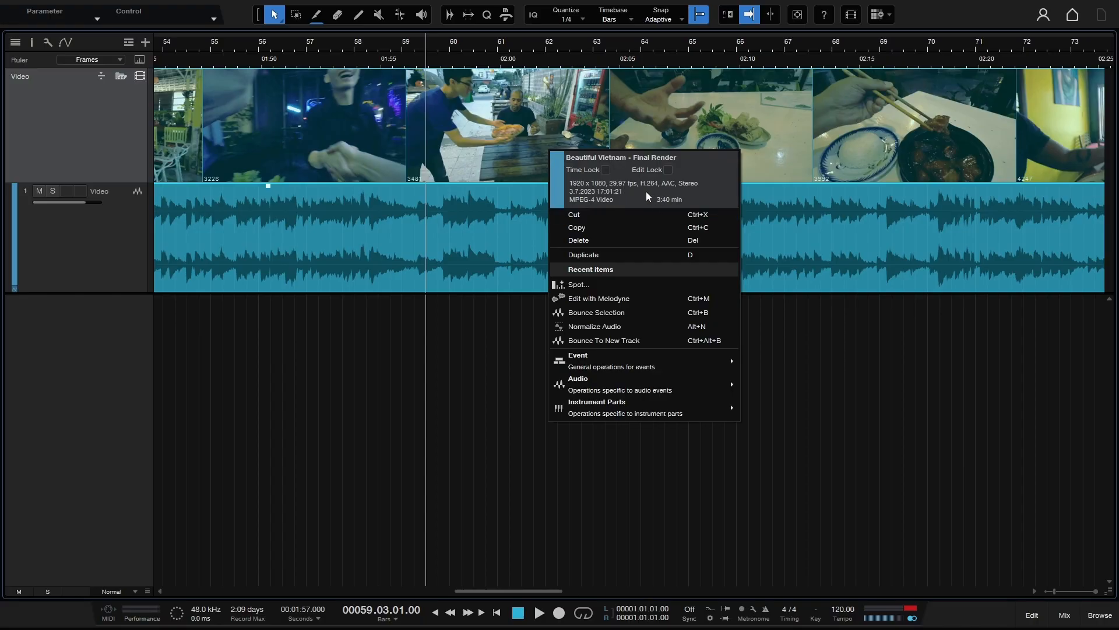
click(421, 464)
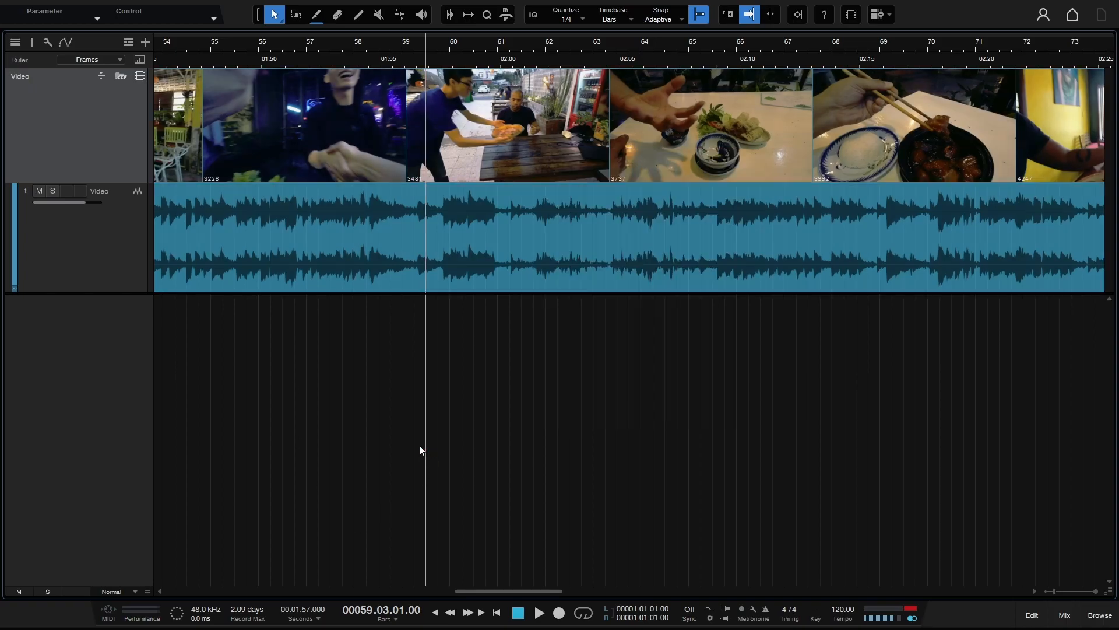
View the details of Beautiful Vietnam - Final Render.mp4 in the file browser and close the browser.
click(1096, 616)
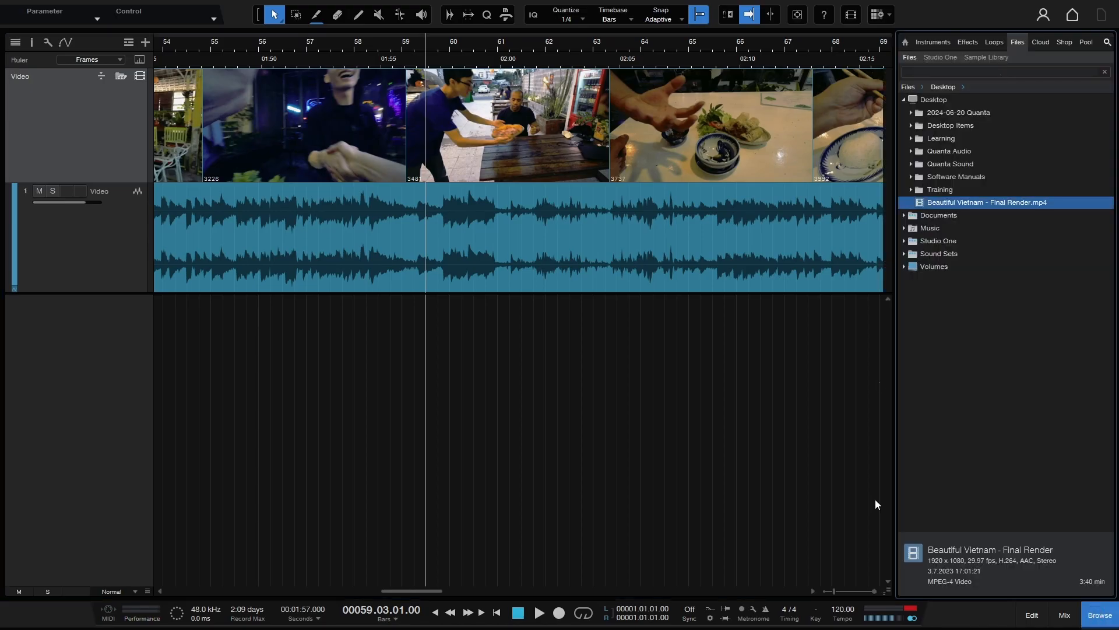
click(956, 201)
key(F5)
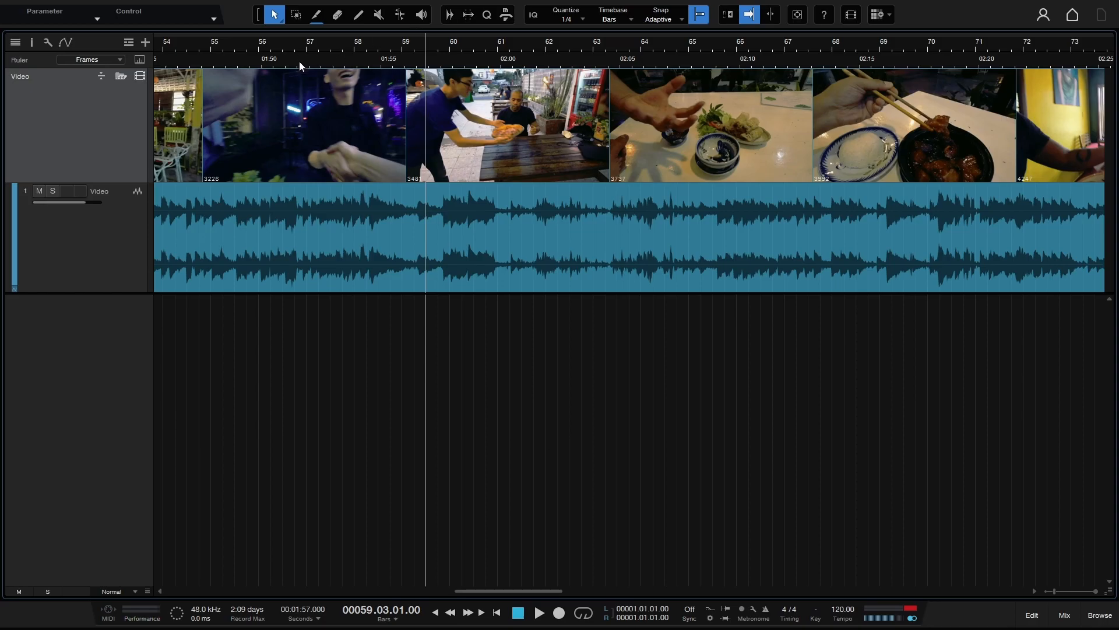
Place the playhead at bar 17, leave full-screen view, and set the song's bar offset to the cursor.
drag(340, 45, 539, 7)
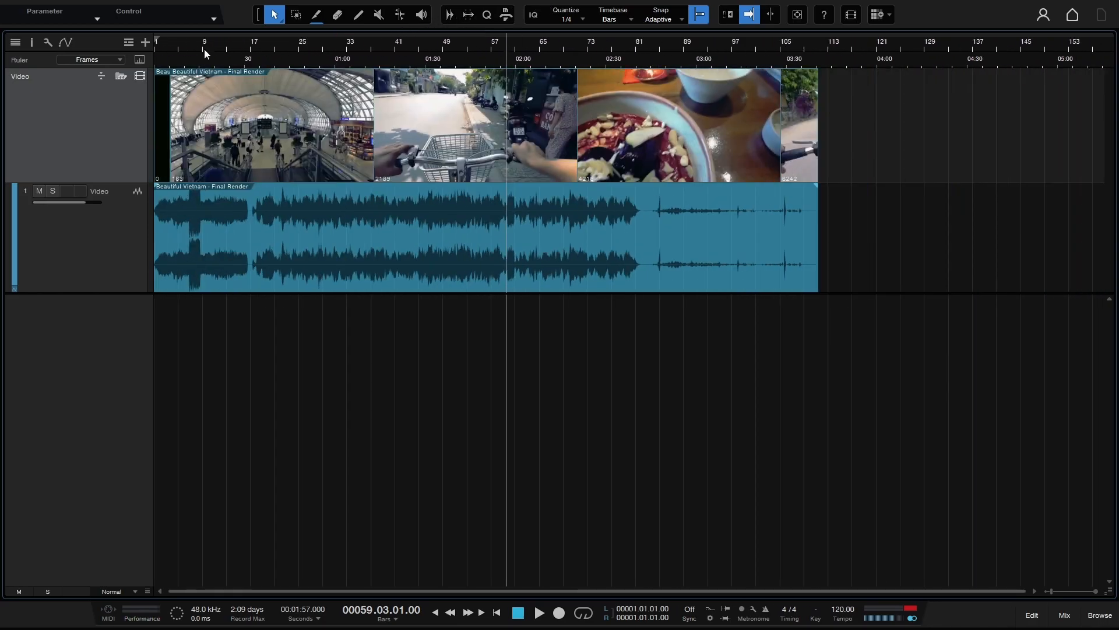
click(254, 44)
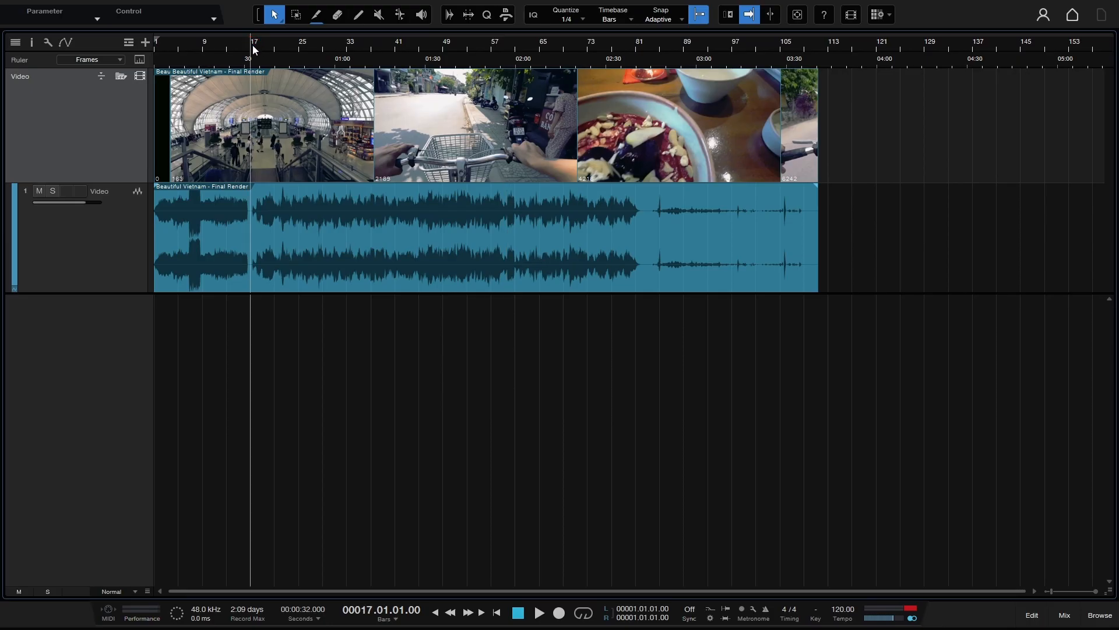
key(shift+F12)
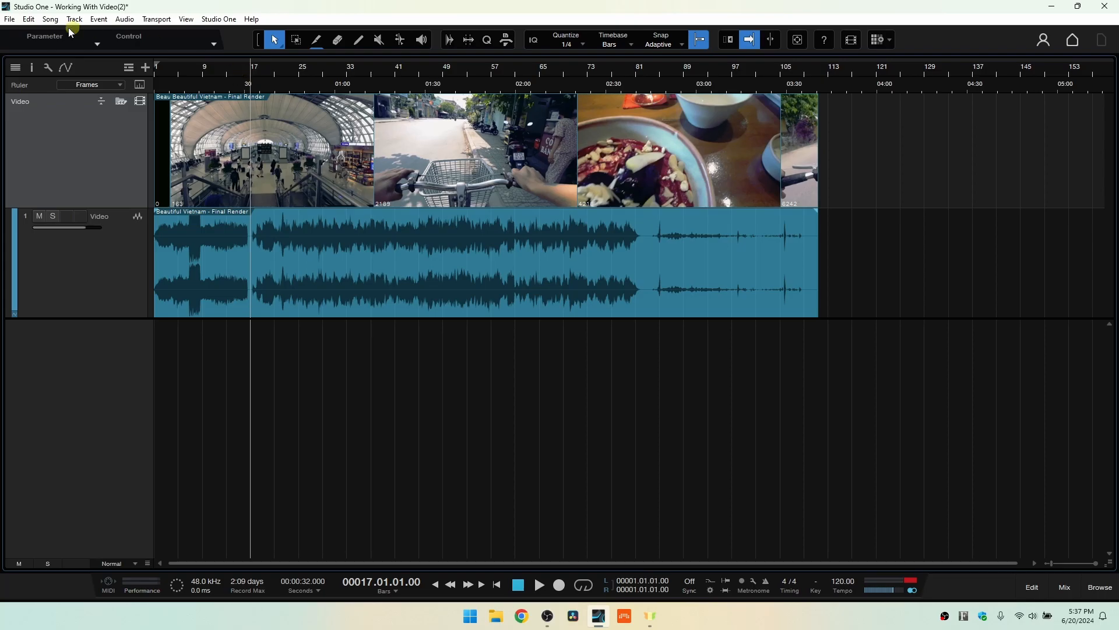
click(50, 19)
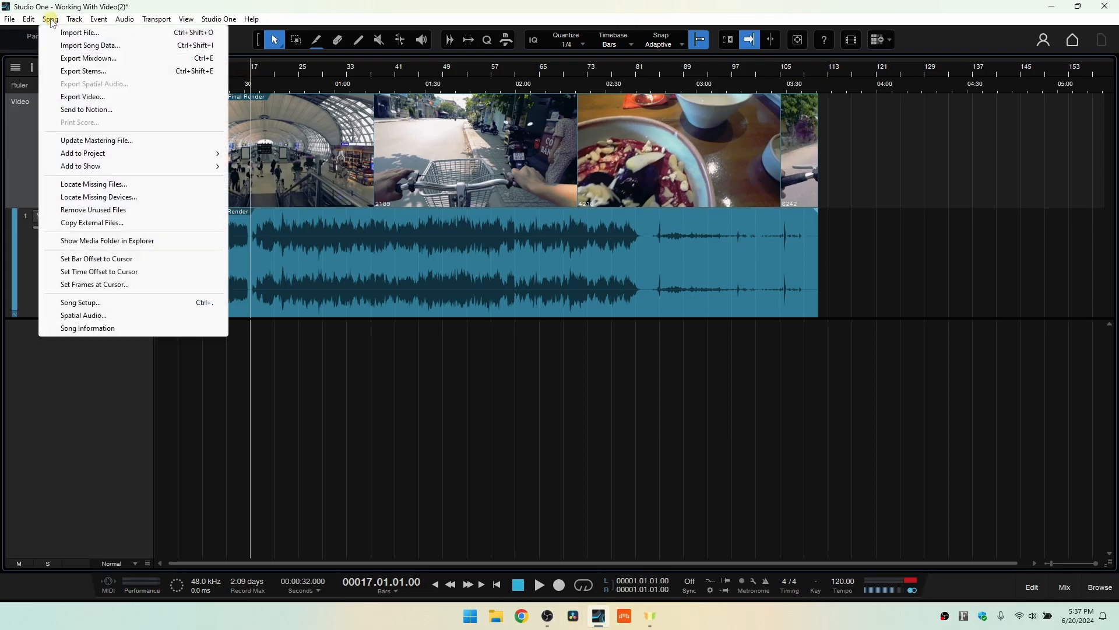
click(121, 262)
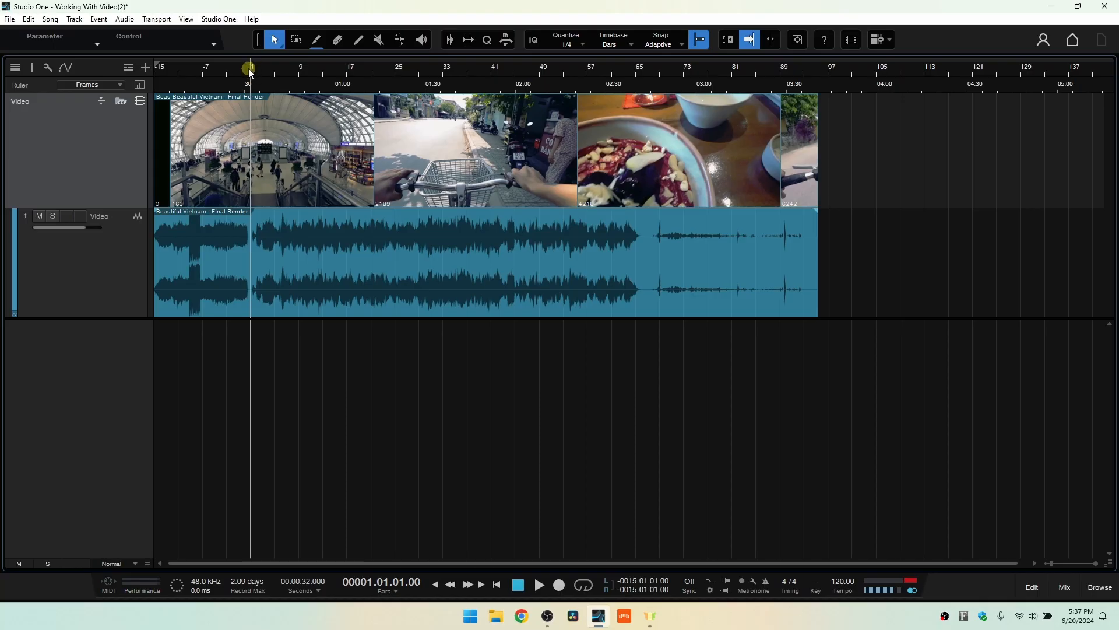
Return the playhead to the start of the song and set the bar offset to the cursor there.
key(Home)
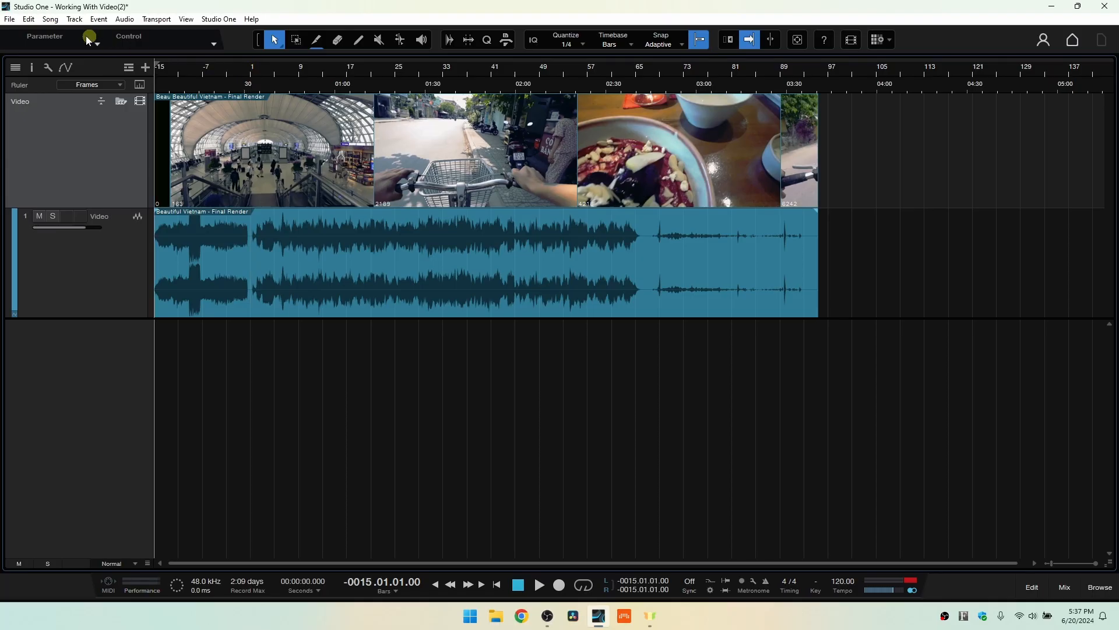
click(51, 20)
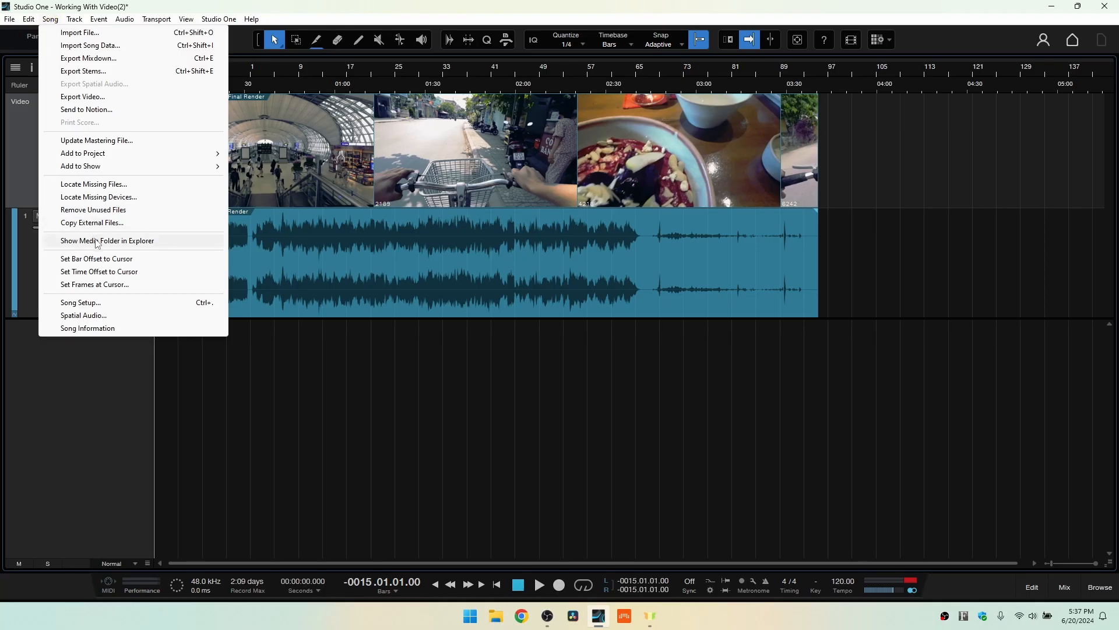
click(119, 260)
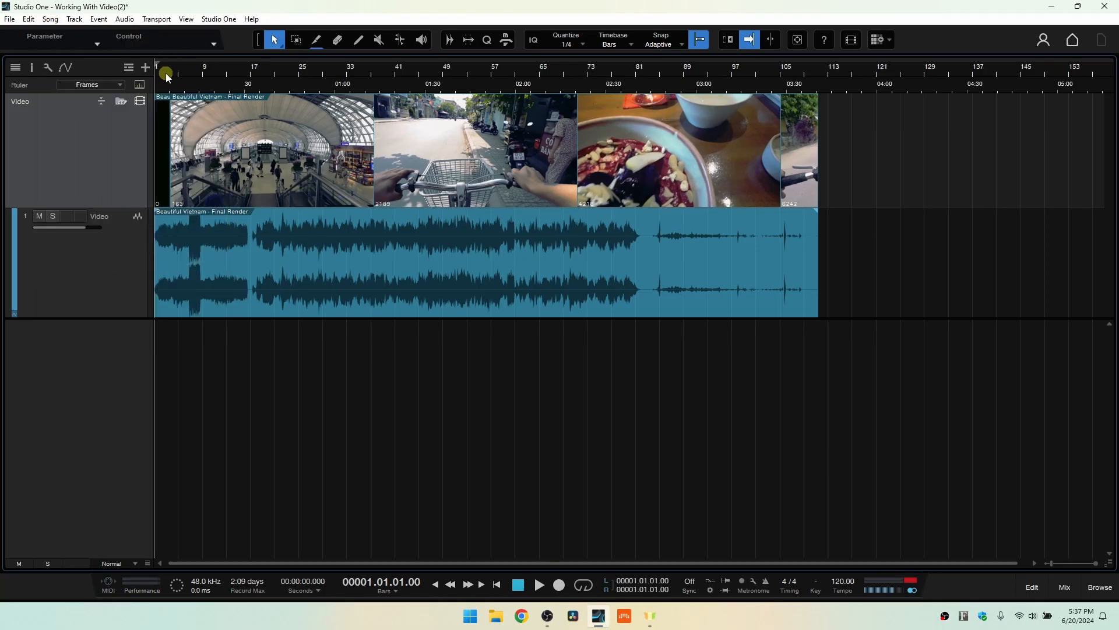
Place the playhead at bar 37 and set the song's time offset to the cursor.
click(372, 70)
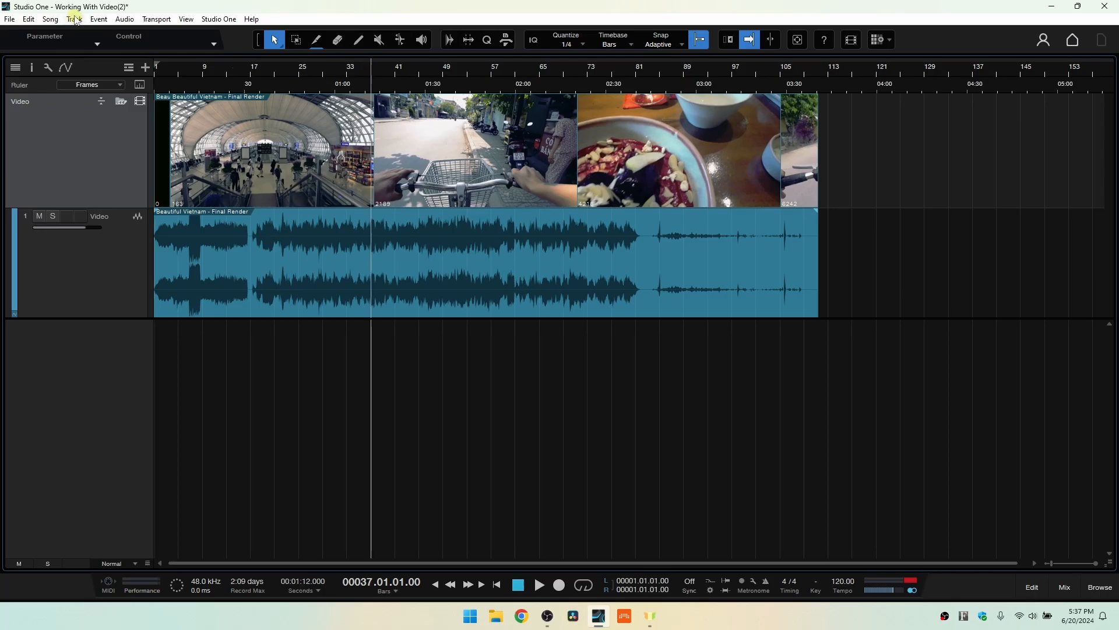
click(50, 19)
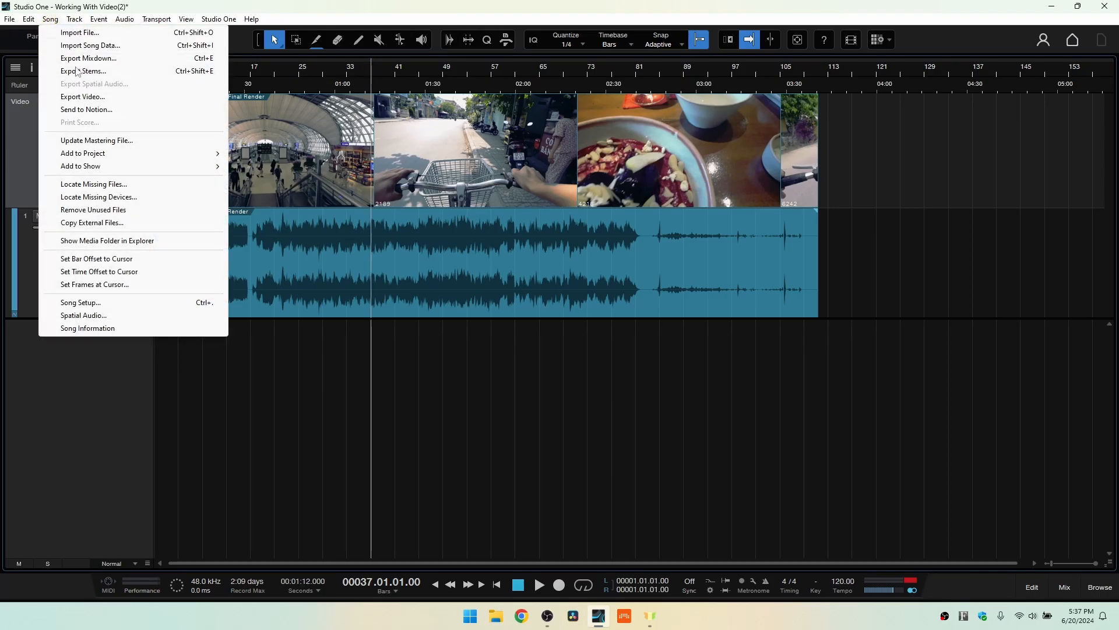
click(124, 272)
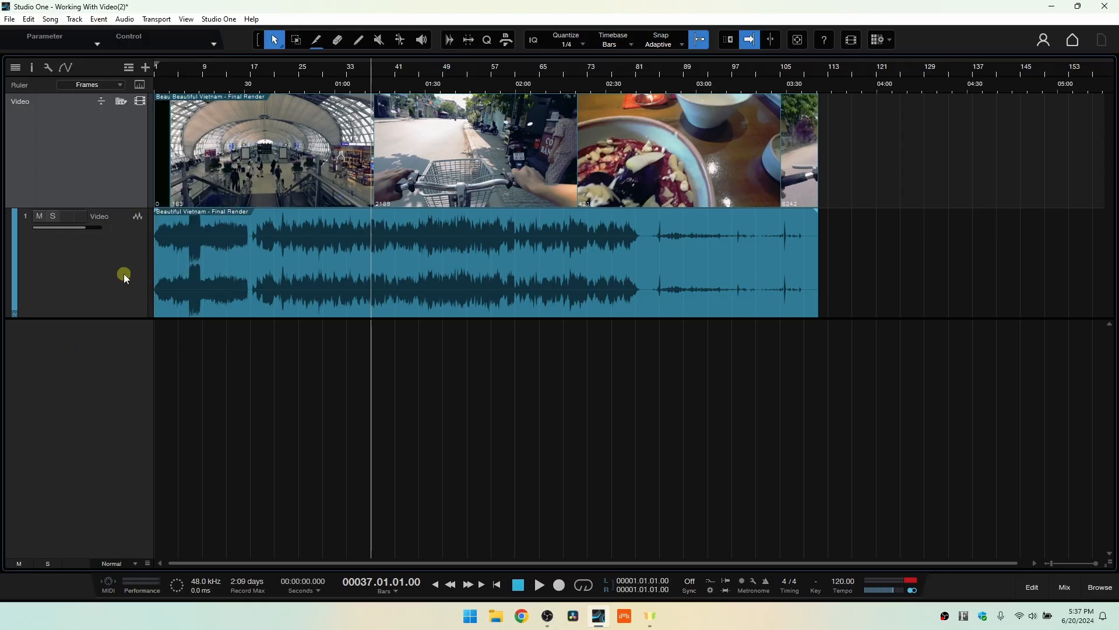
Switch the secondary ruler from Frames to Seconds and return the playhead to the start of the song.
right_click(412, 85)
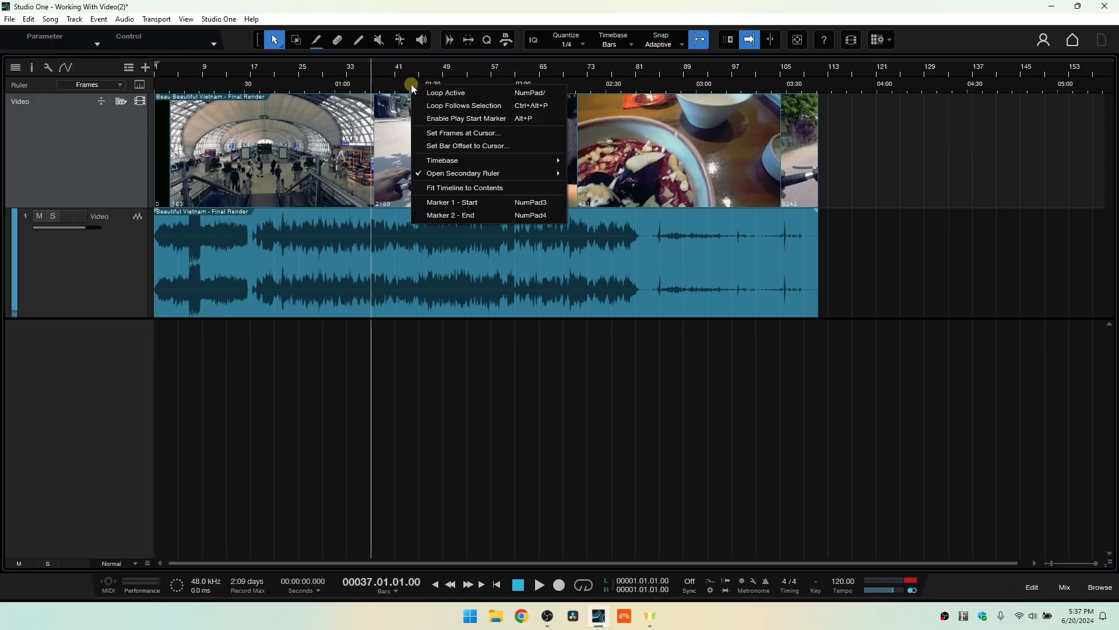
mouse_move(457, 173)
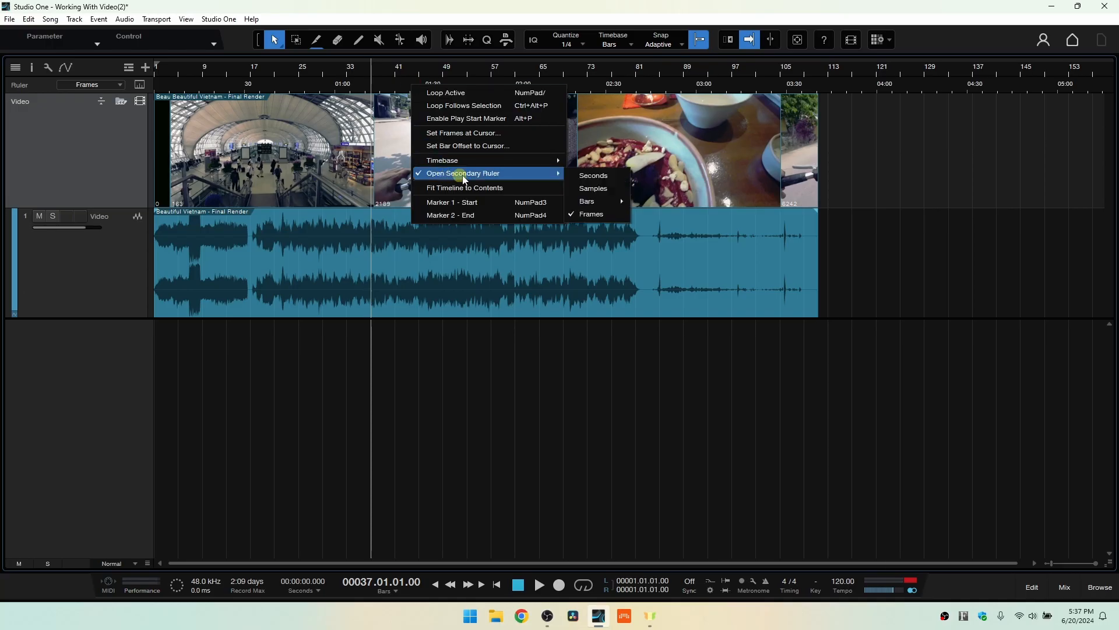
click(604, 175)
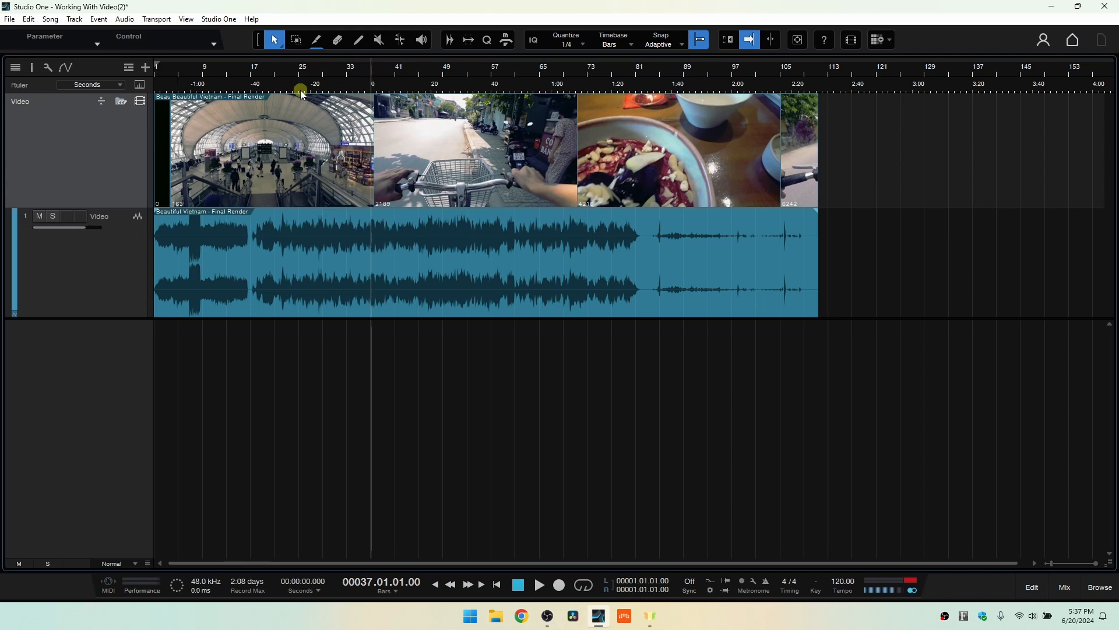
key(comma)
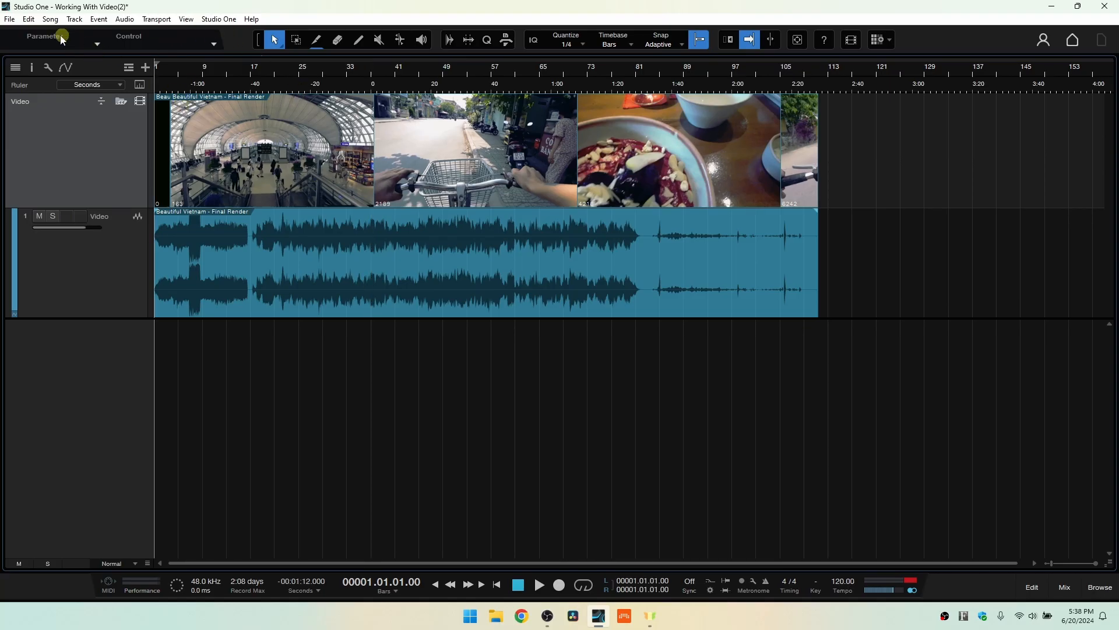
Set the song's time offset to the cursor at the start of the song.
click(49, 20)
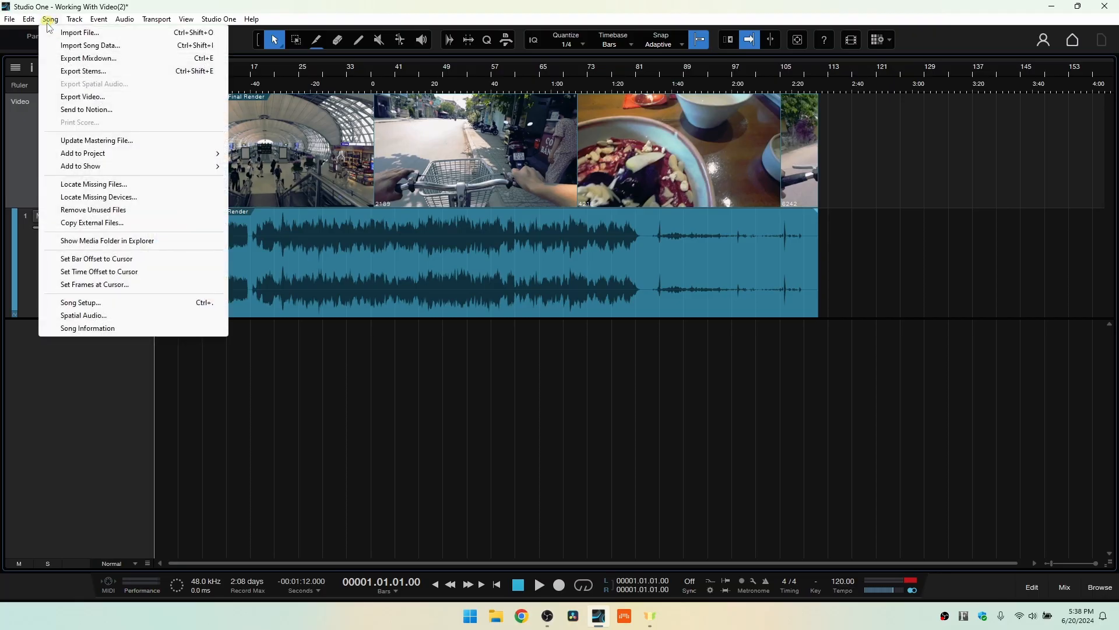
click(98, 274)
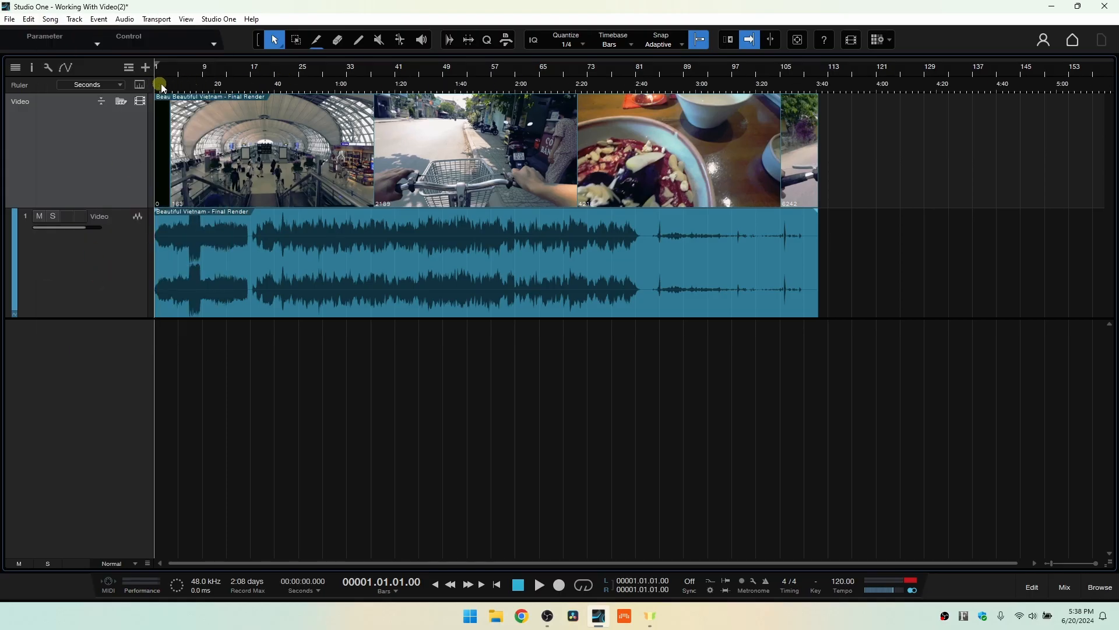
Place the playhead at bar 89, examine the frame rate choices for setting frames at the cursor, and leave the dialog without changes.
click(298, 70)
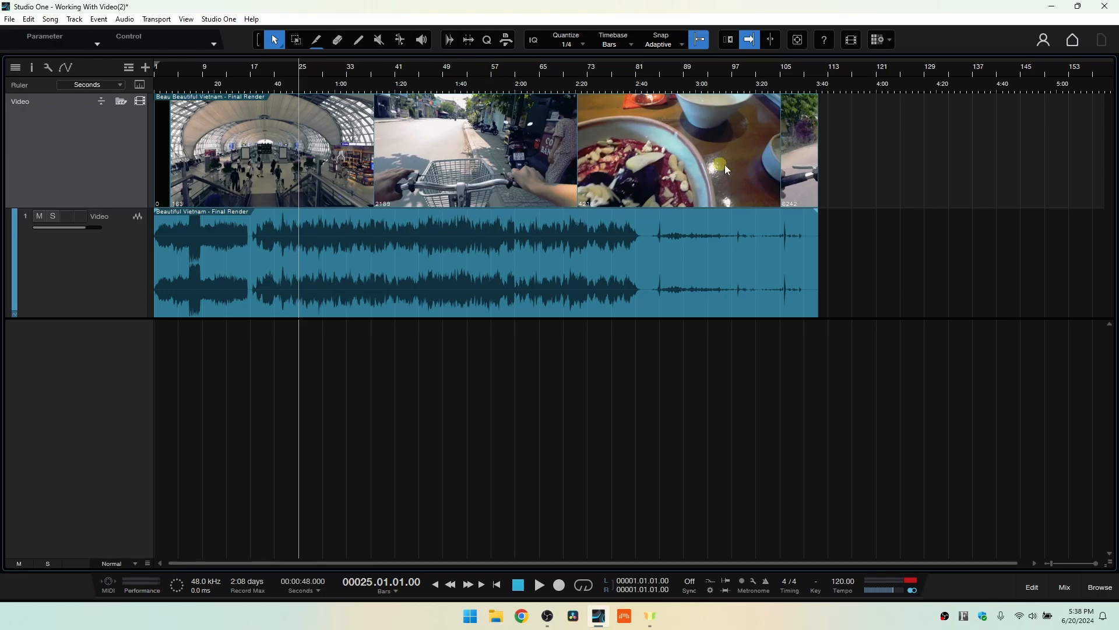
click(576, 68)
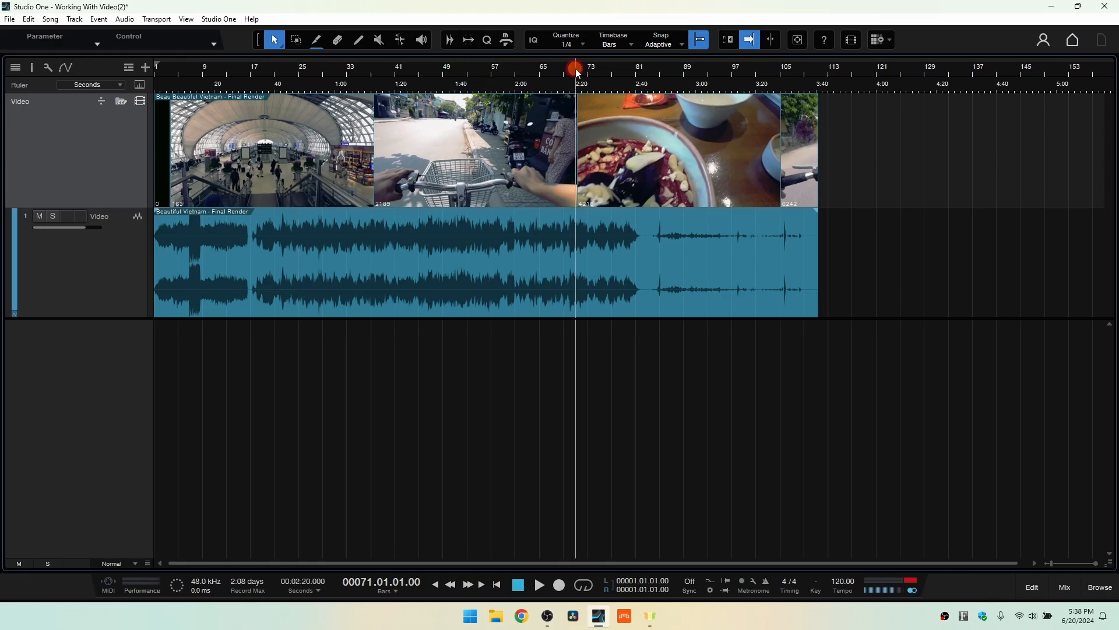
click(658, 68)
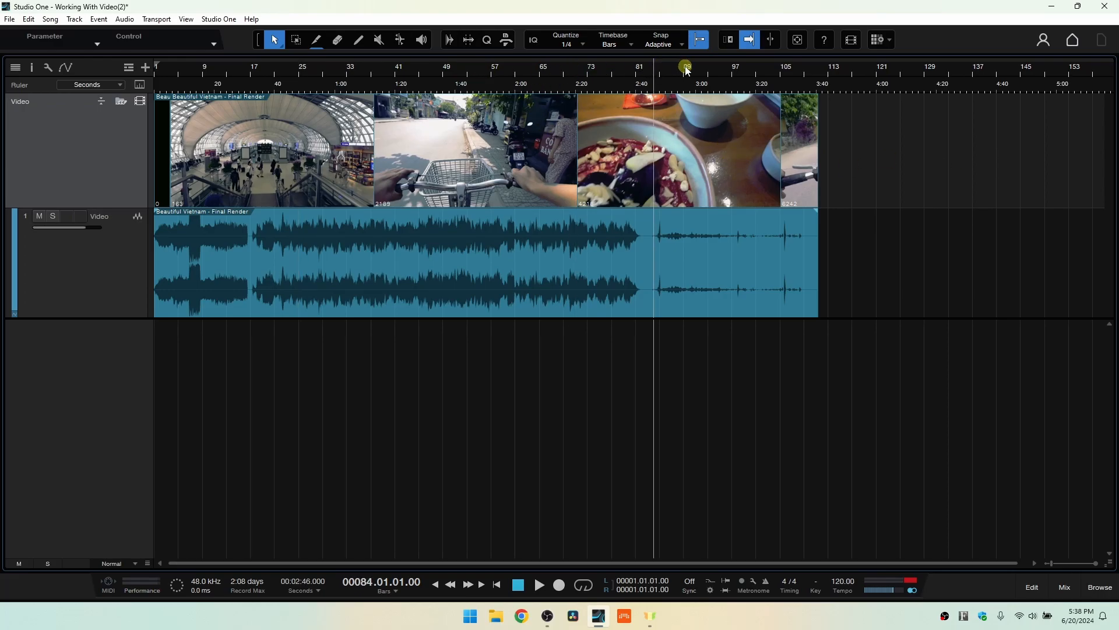
click(687, 68)
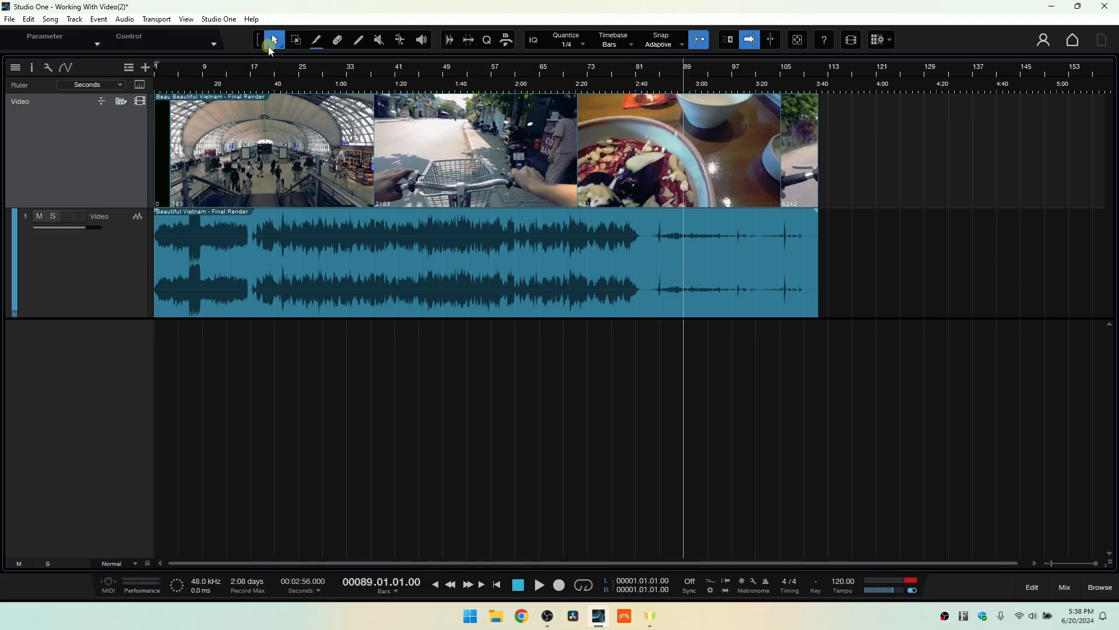
click(50, 19)
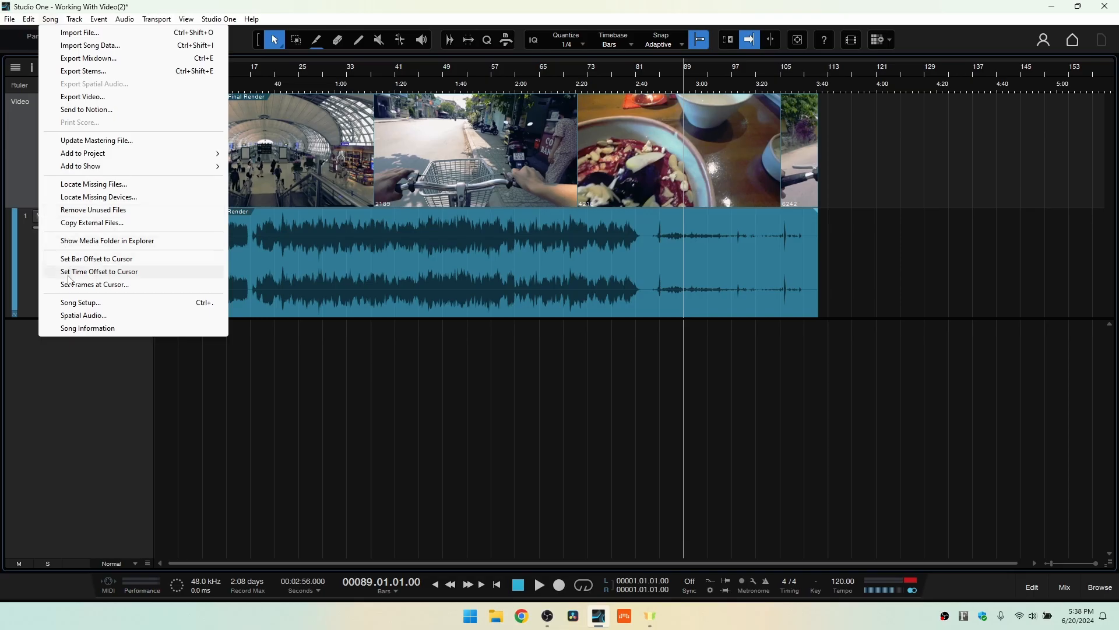
click(95, 286)
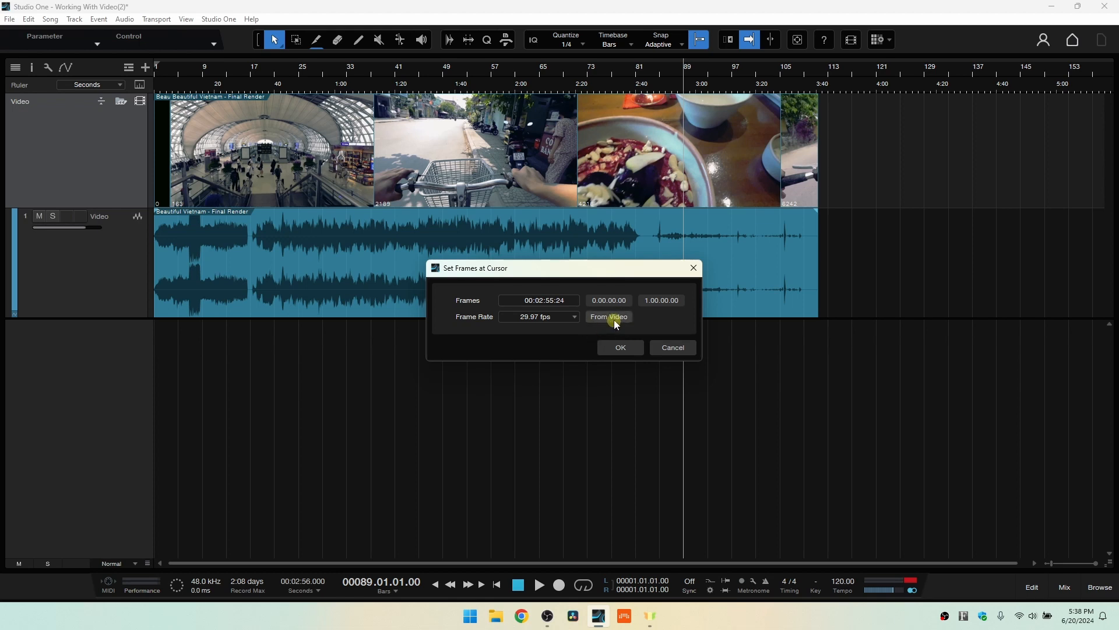
click(575, 318)
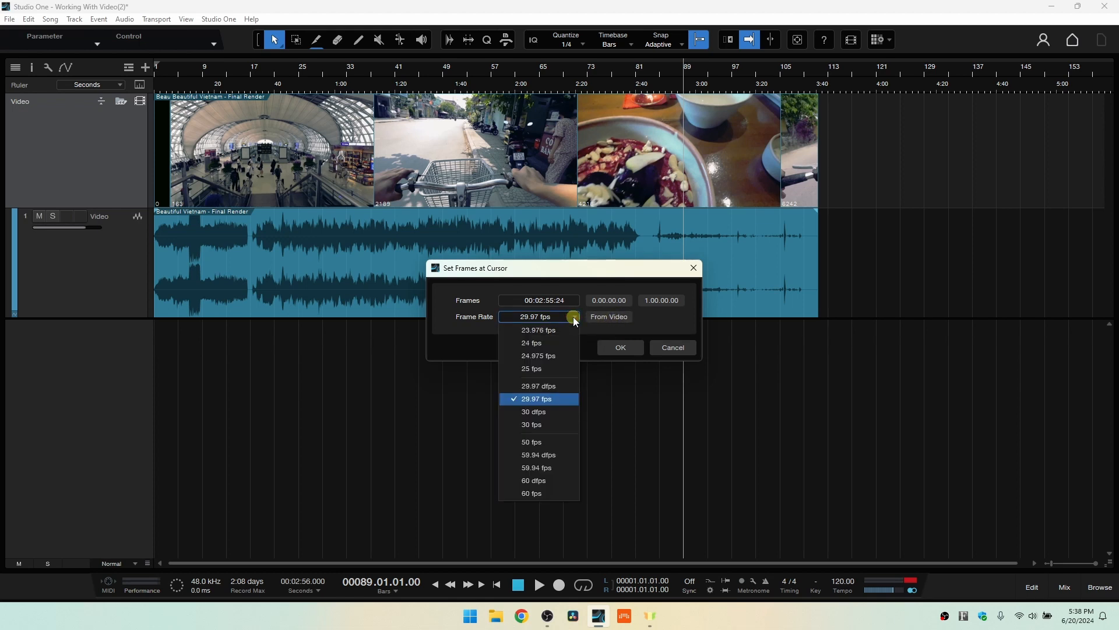
click(670, 322)
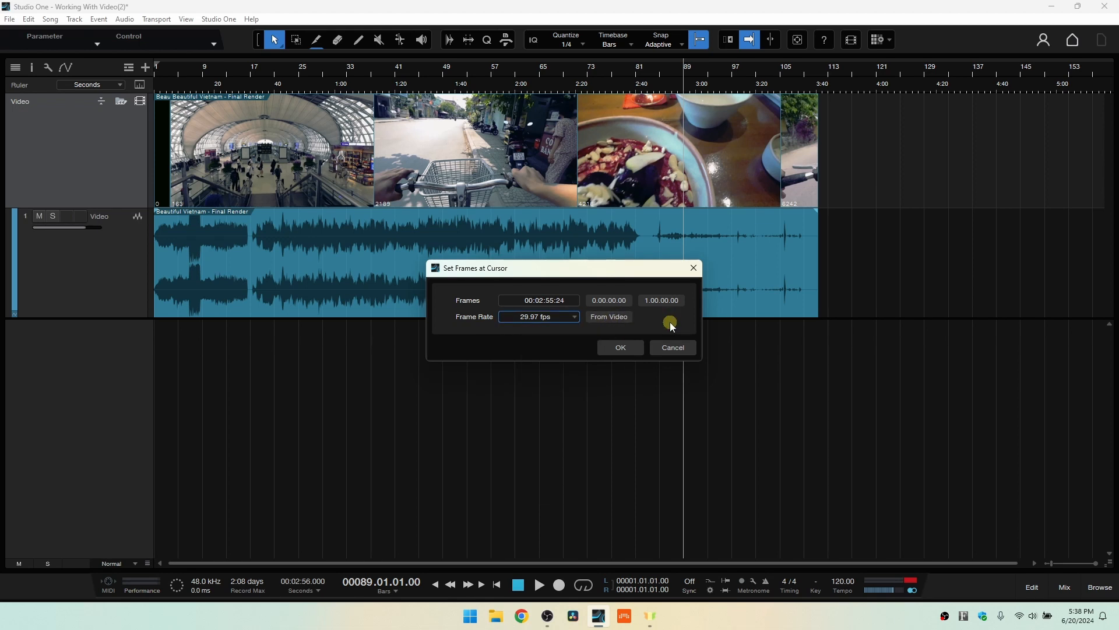
click(674, 348)
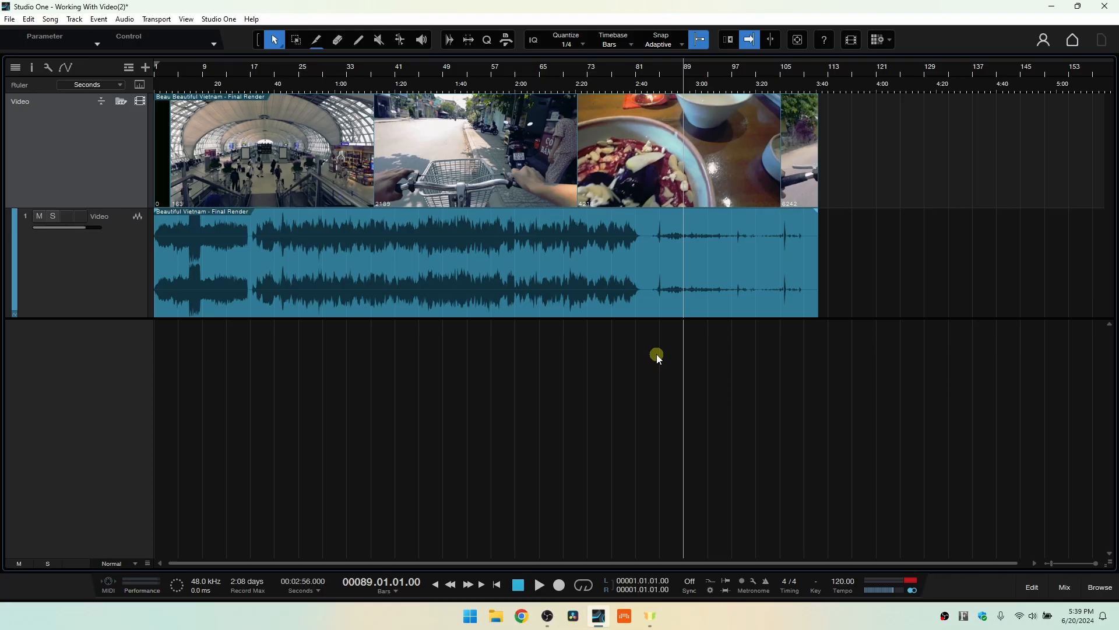
Mute the video's audio track and reduce the heights of the video and audio tracks.
click(110, 283)
click(39, 216)
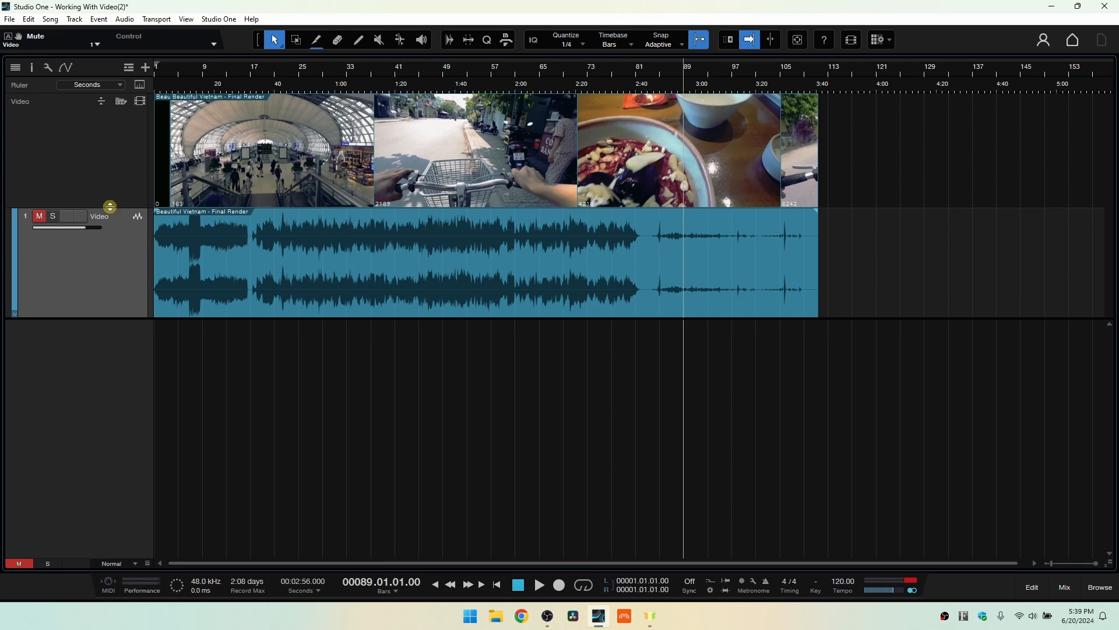
drag(111, 205, 112, 175)
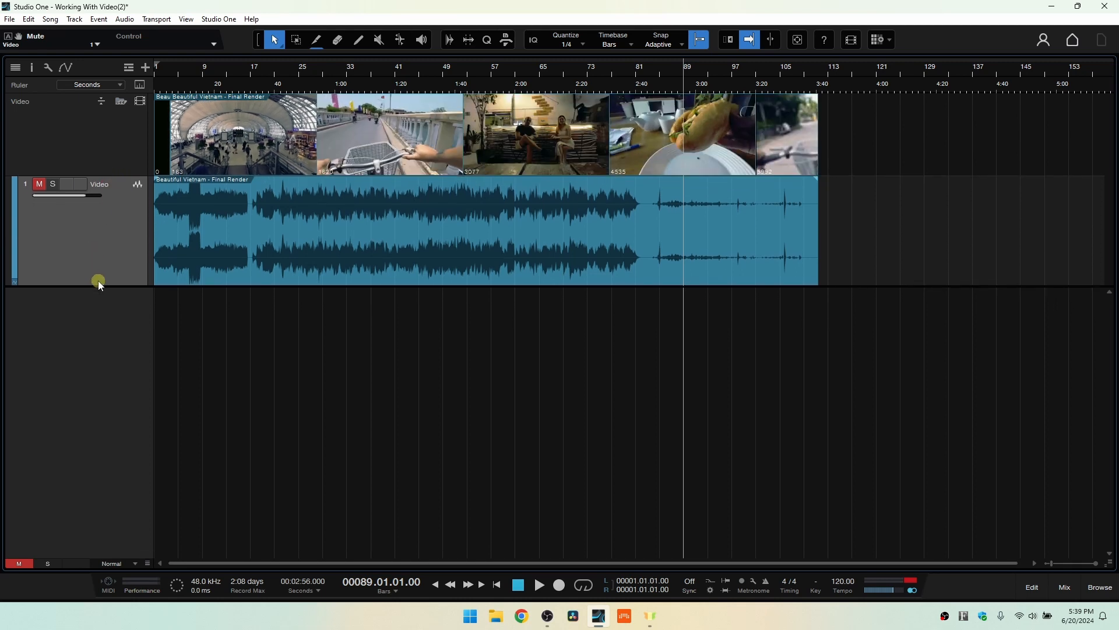
drag(100, 284, 102, 258)
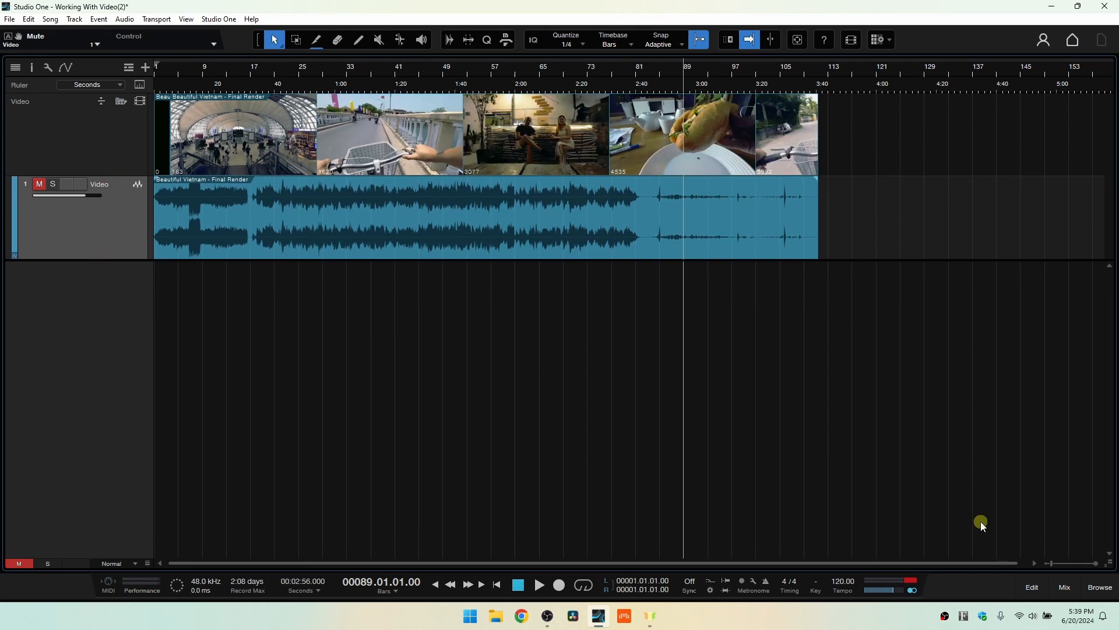
Add a Mai Tai instrument track from the instrument browser below the audio track and hide the browser.
click(1101, 589)
click(932, 67)
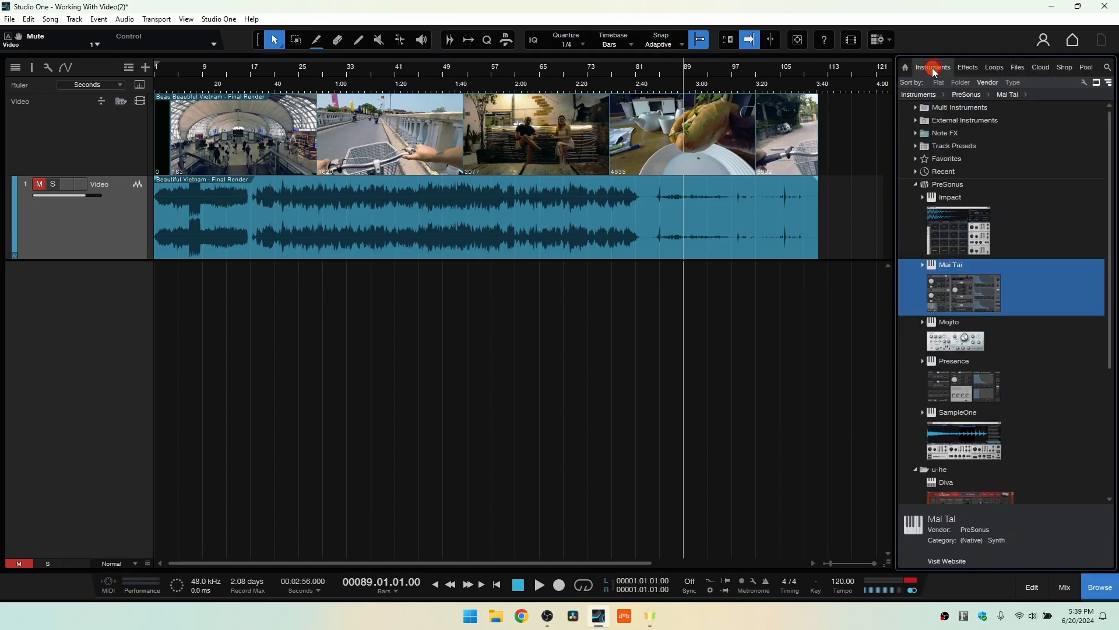
drag(971, 287, 296, 315)
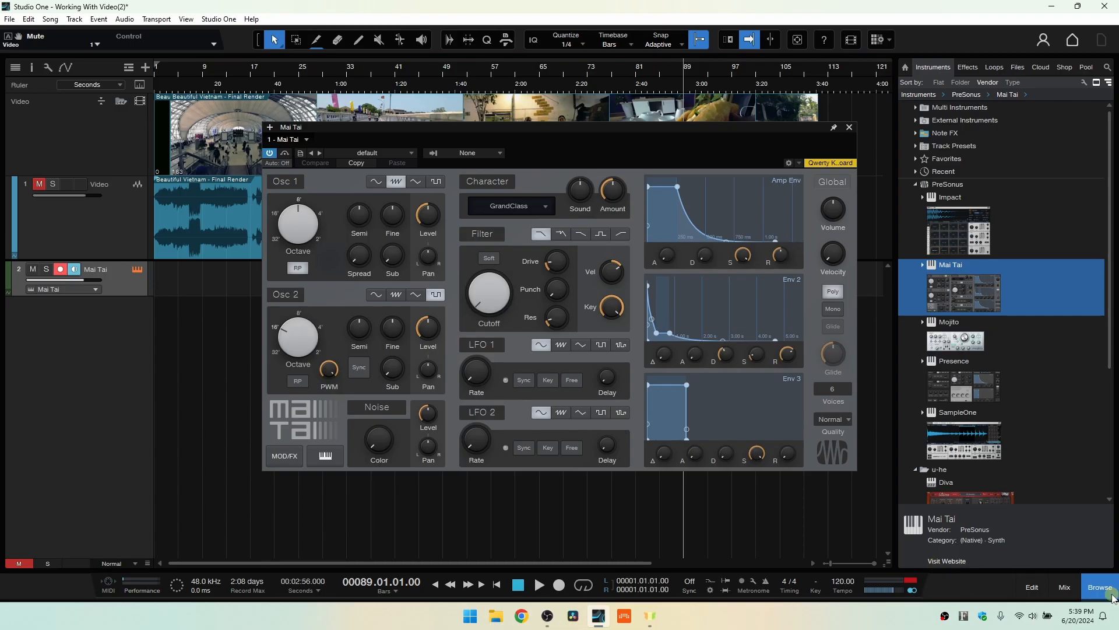
click(1101, 587)
Load the Pad - Mountain Pad preset in Mai Tai.
click(408, 153)
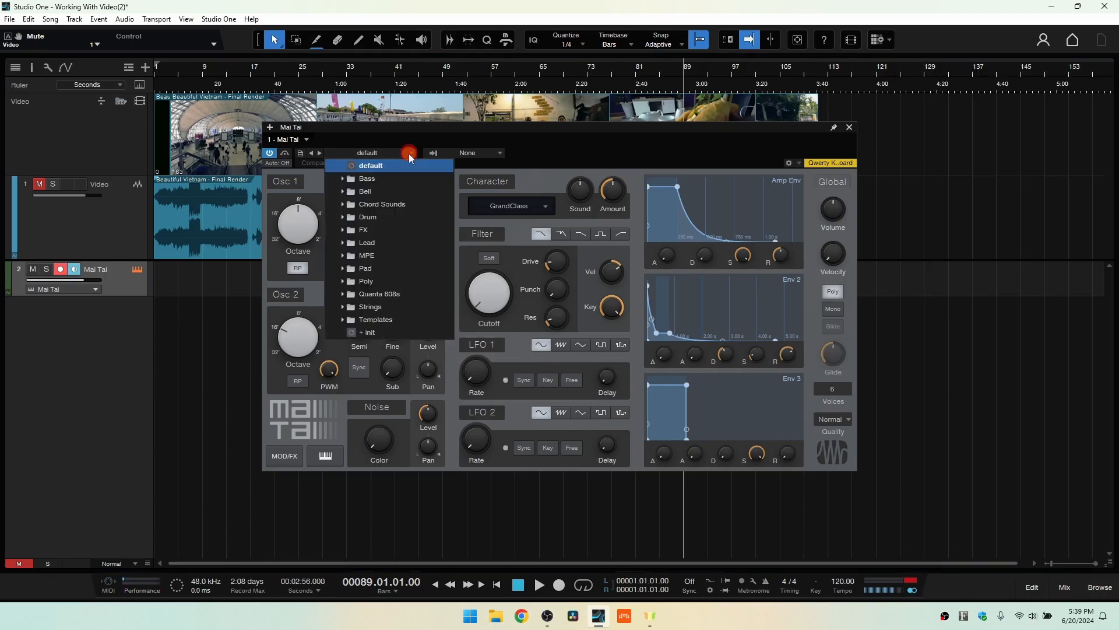
click(365, 269)
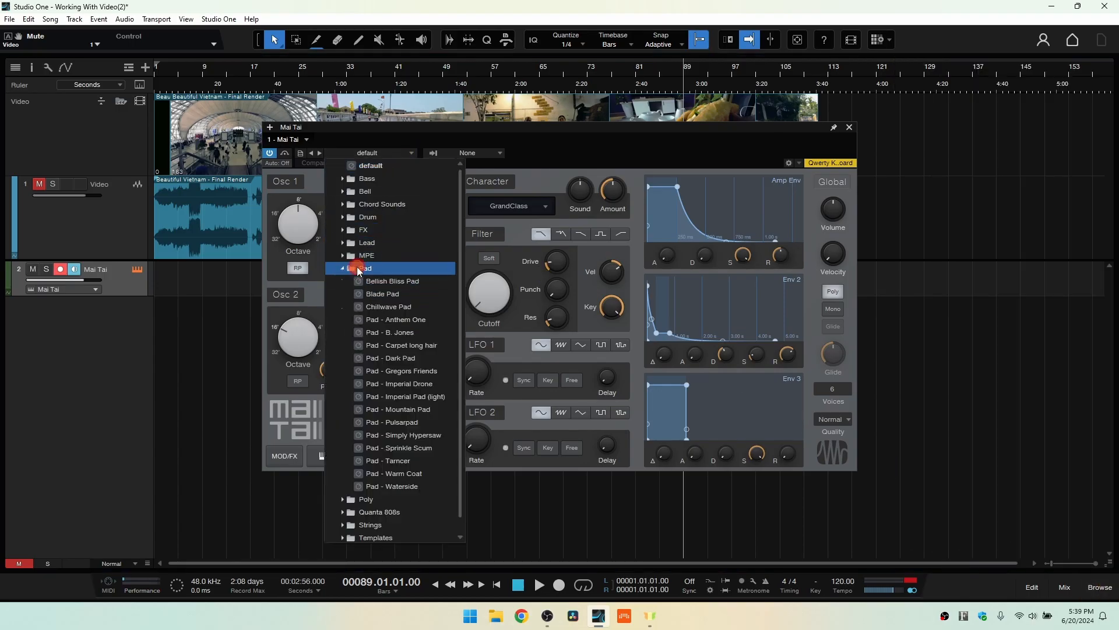
click(400, 409)
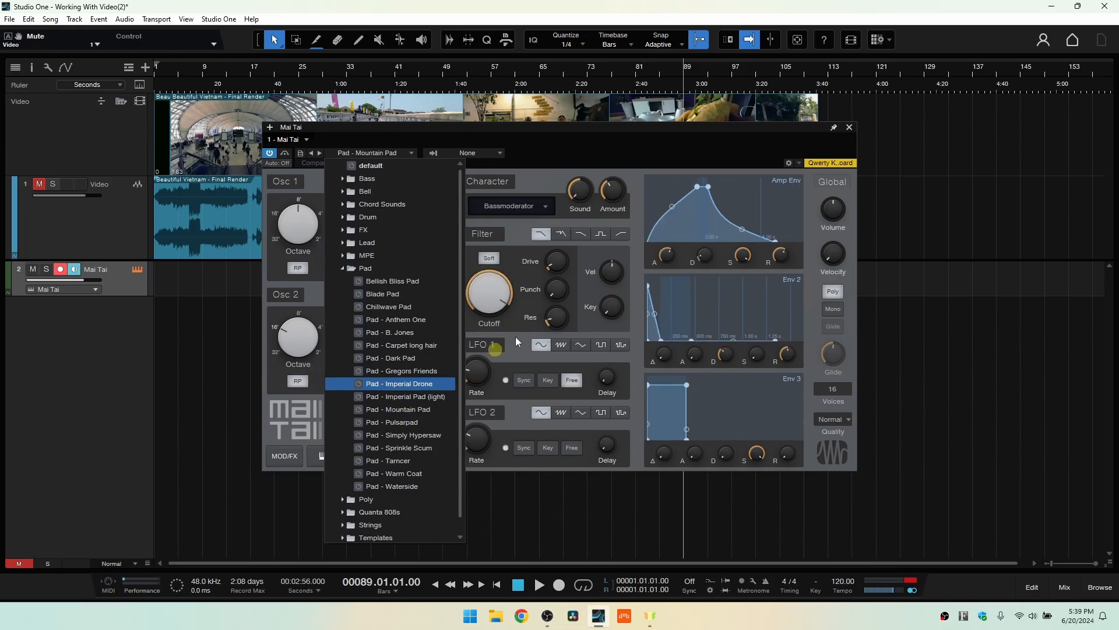
click(708, 141)
Show the Qwerty Keyboard device and arrange its window beside the Mai Tai window without overlap.
drag(713, 131, 943, 188)
key(Caps_Lock)
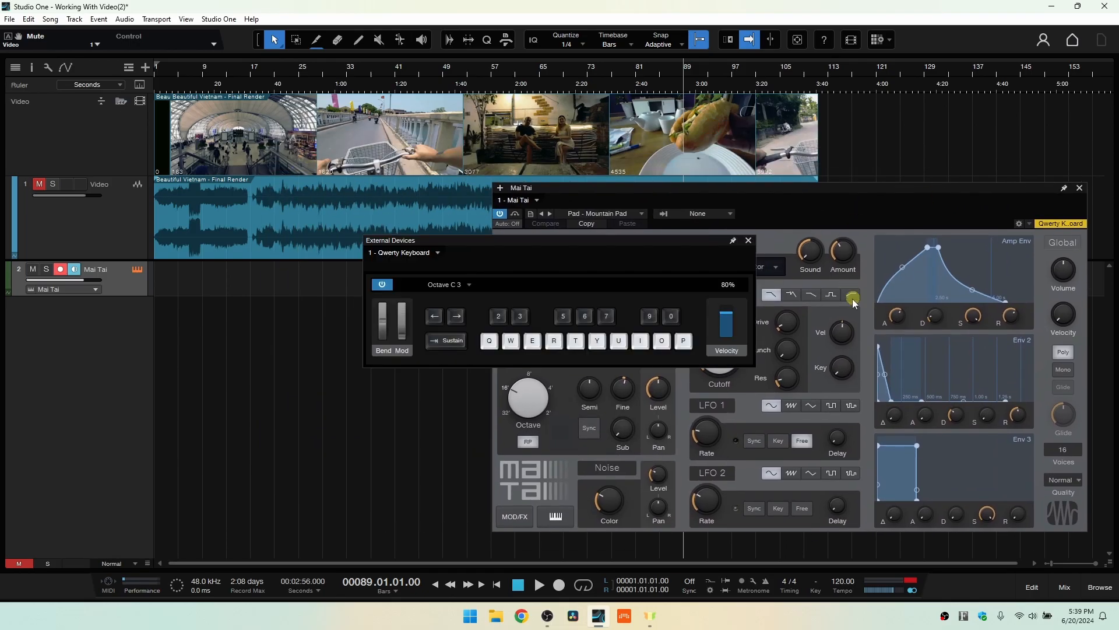
drag(573, 243, 247, 368)
drag(782, 189, 753, 198)
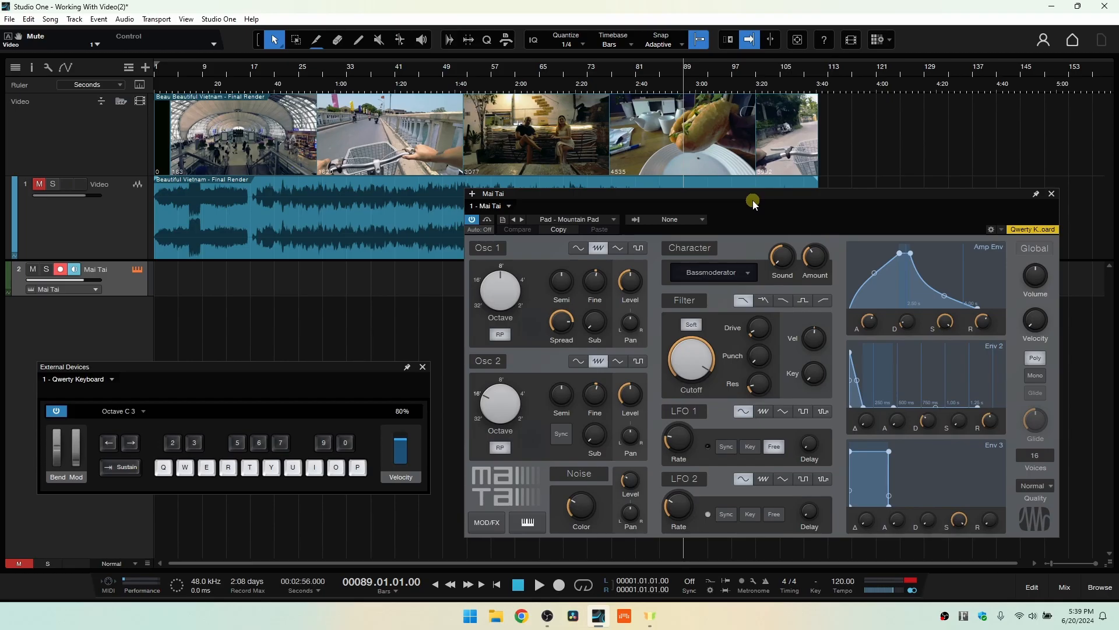
Audition the pad by playing E-G-B, F-A-C and C-E-G chords on the Qwerty Keyboard, and close the Mai Tai window.
key(e)
key(t)
key(u)
key(r)
key(y)
key(i)
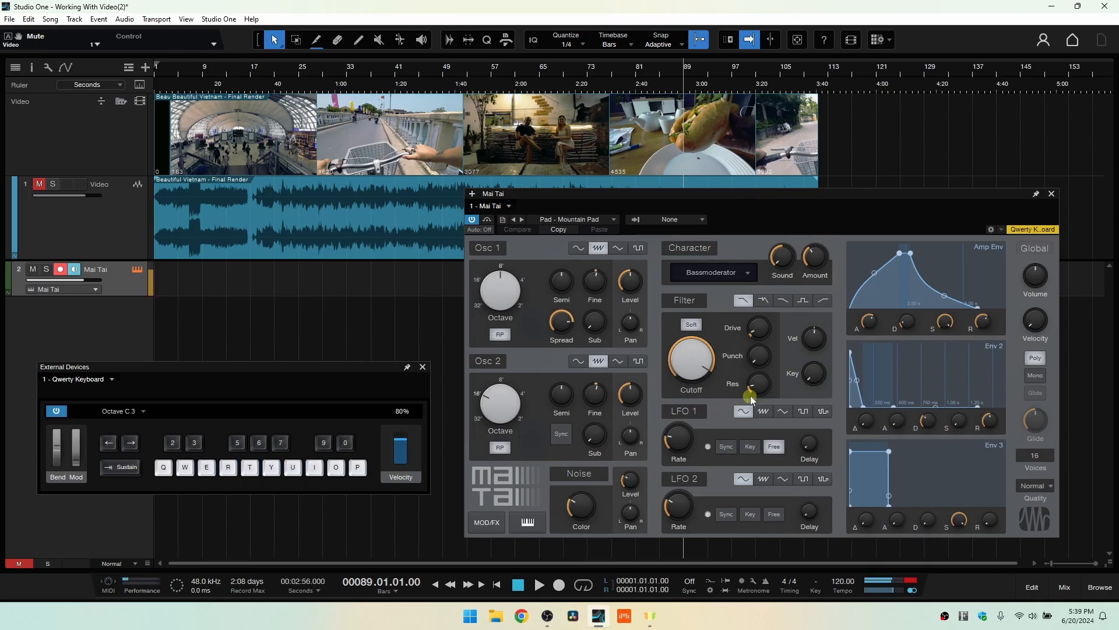
key(q)
key(e)
key(t)
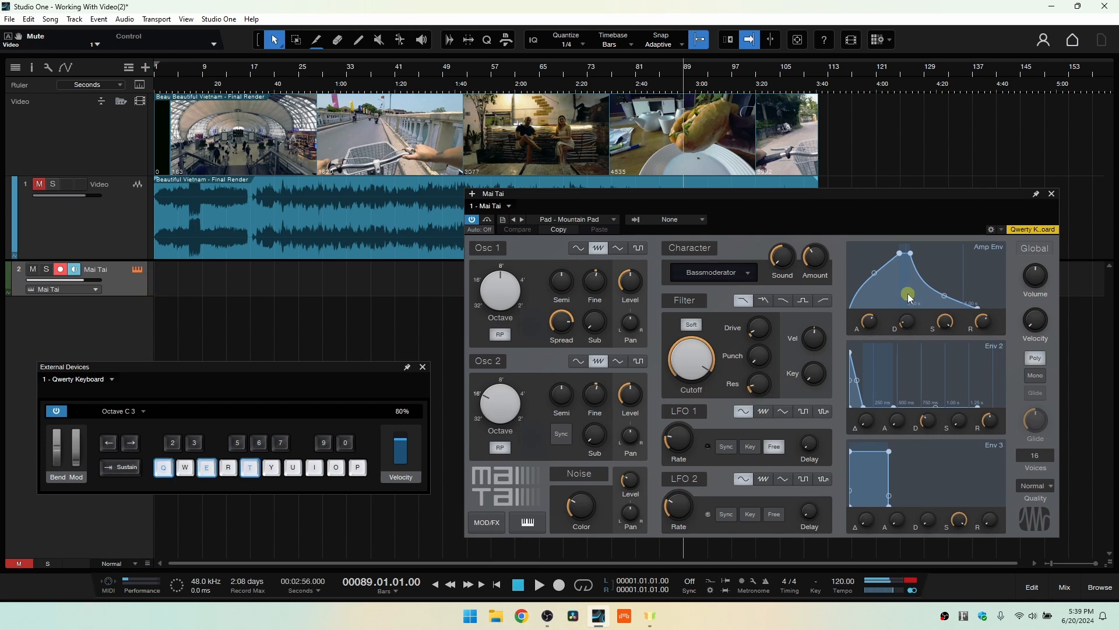
click(1052, 194)
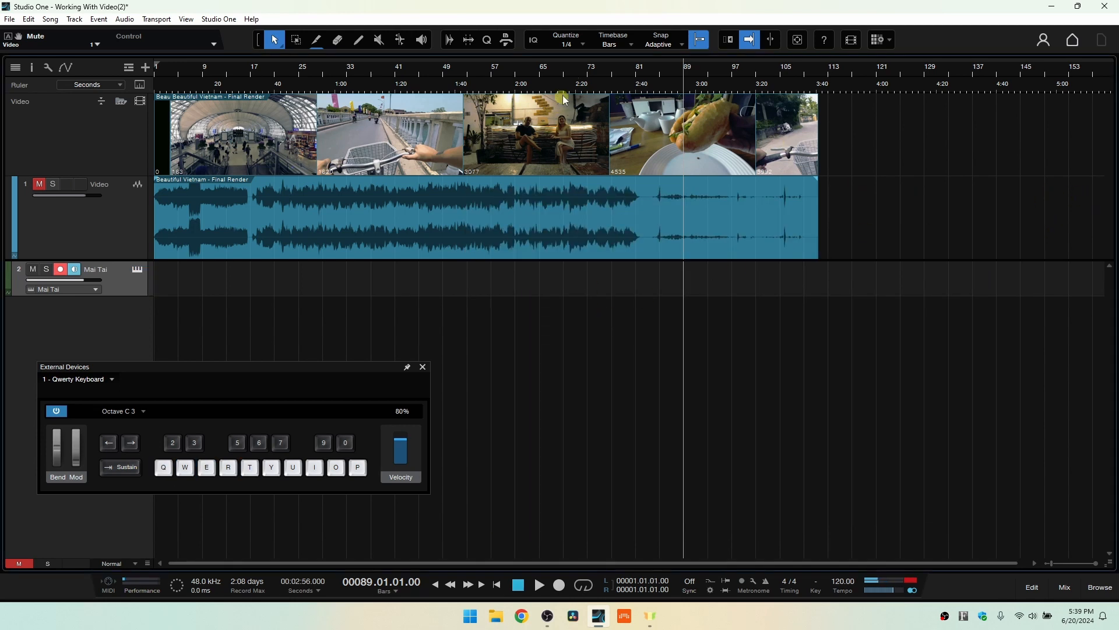
Show the video player and preview the picture at bars 71, 73, 76 and 81.
click(575, 71)
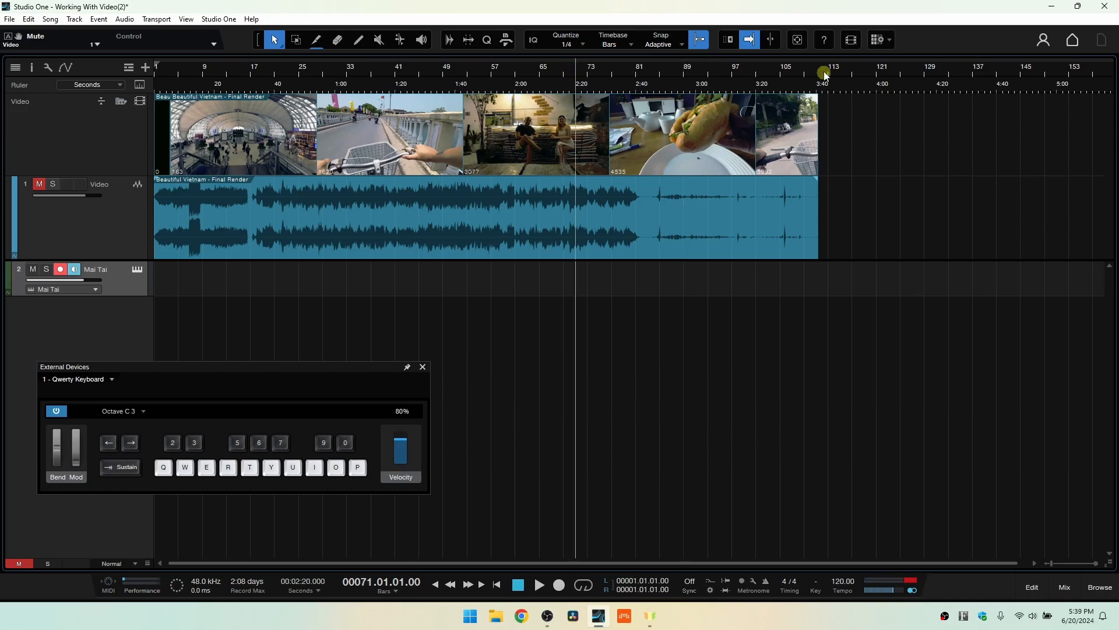
click(850, 47)
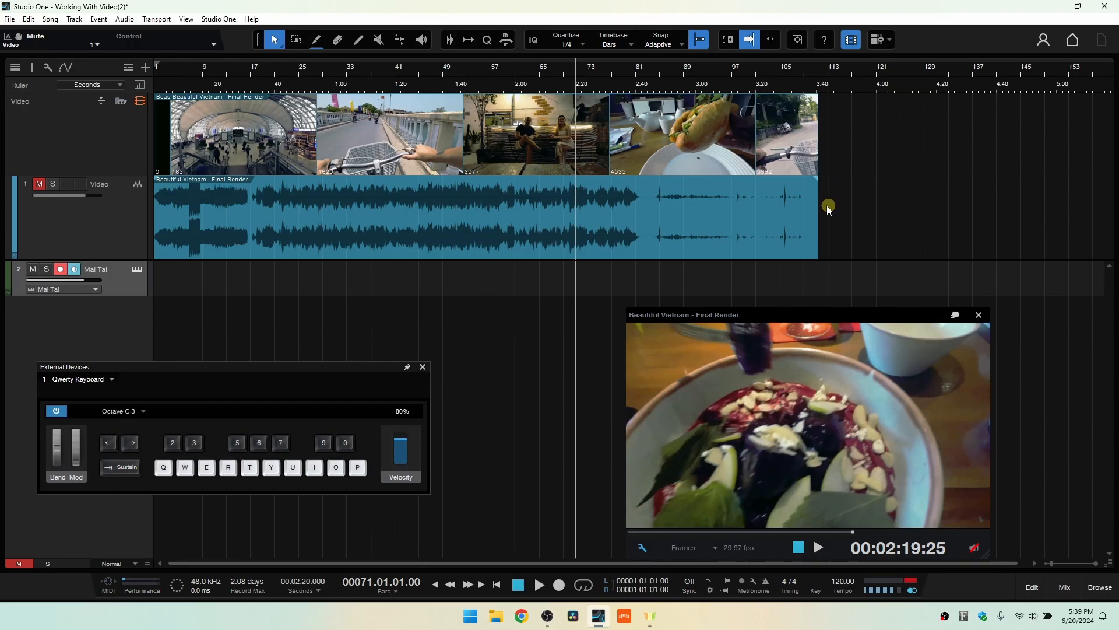
click(588, 65)
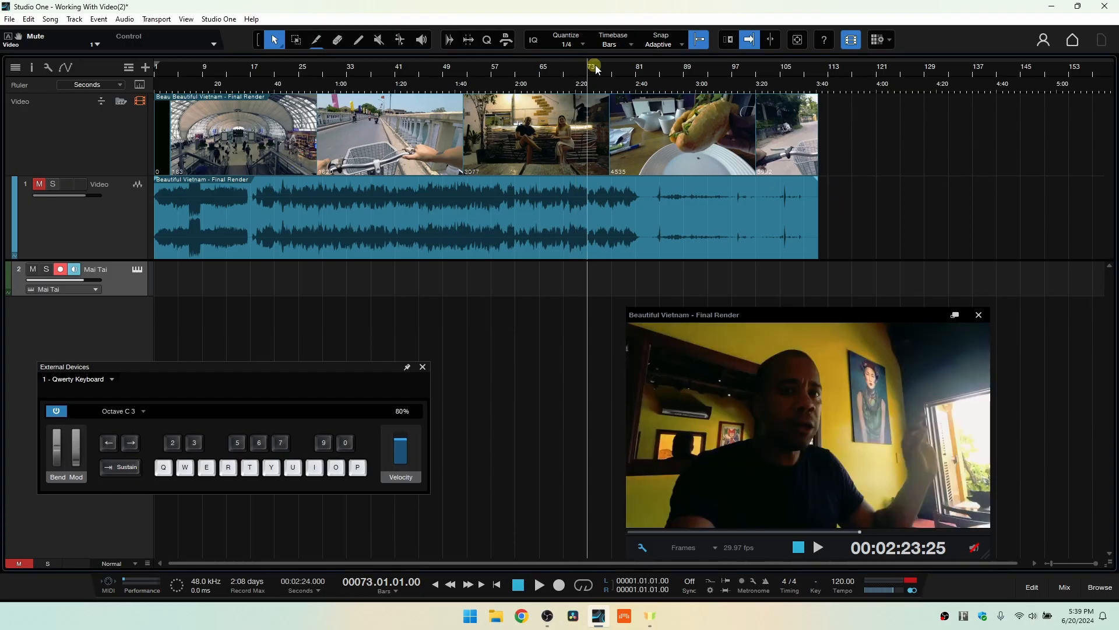
click(606, 66)
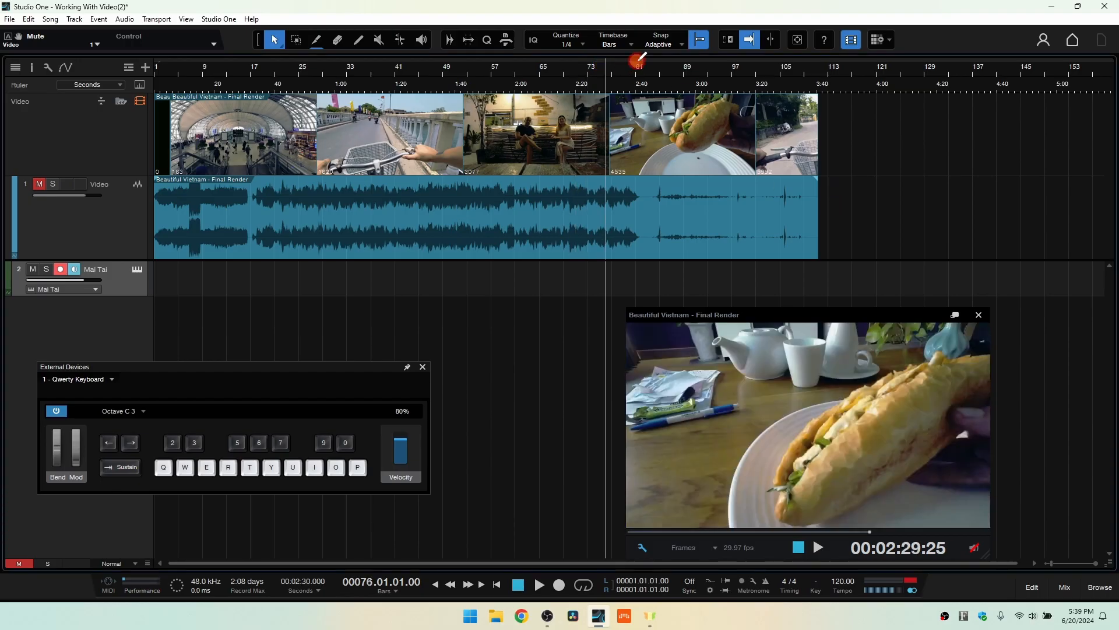
click(638, 65)
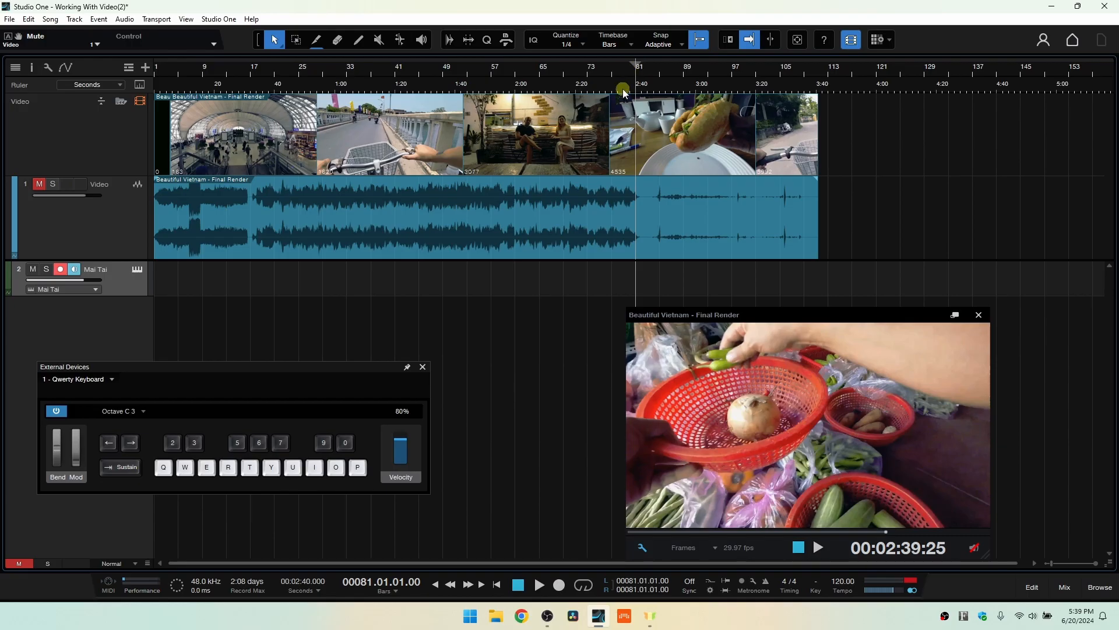
Start recording the Mai Tai track at bar 29 and play the chords G-B-D, F-B-E and F-A-D on the Qwerty Keyboard.
click(324, 67)
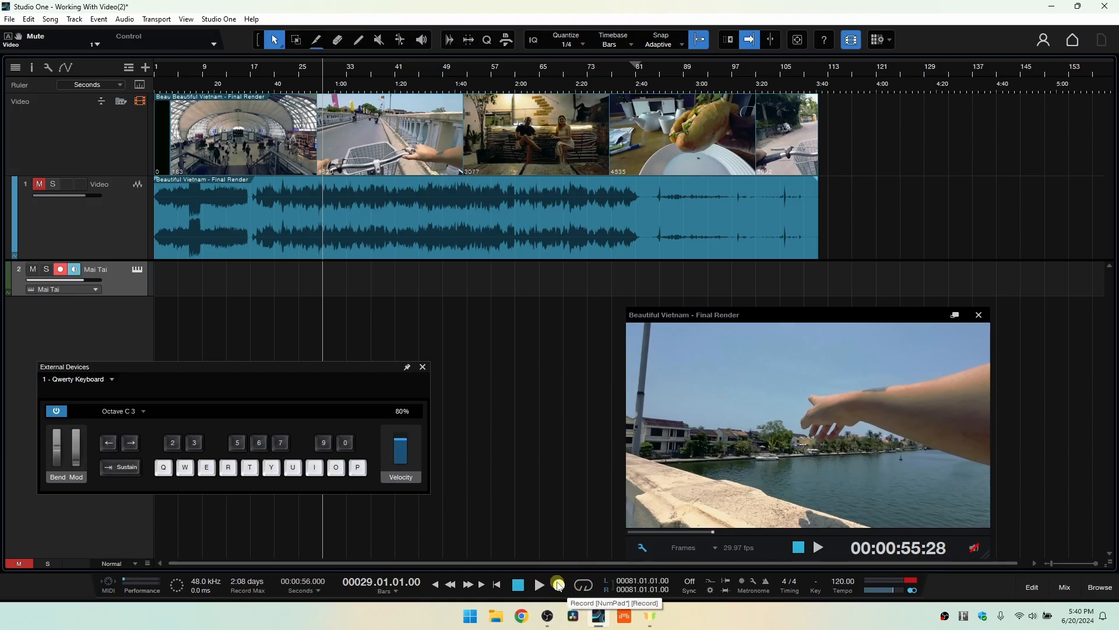
click(560, 585)
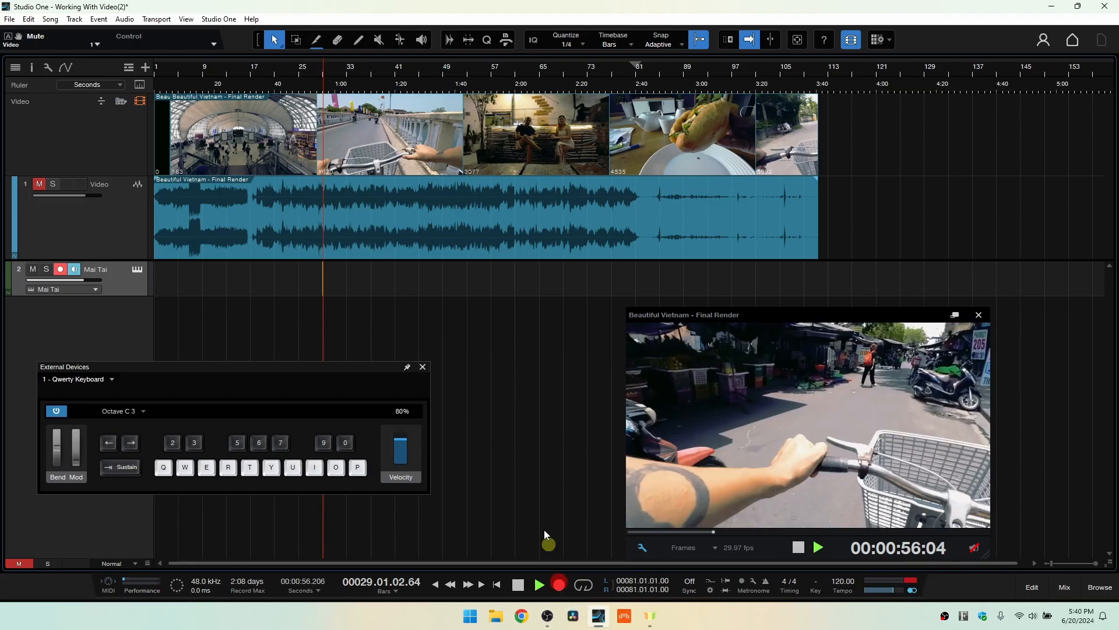
key(t)
key(u)
key(o)
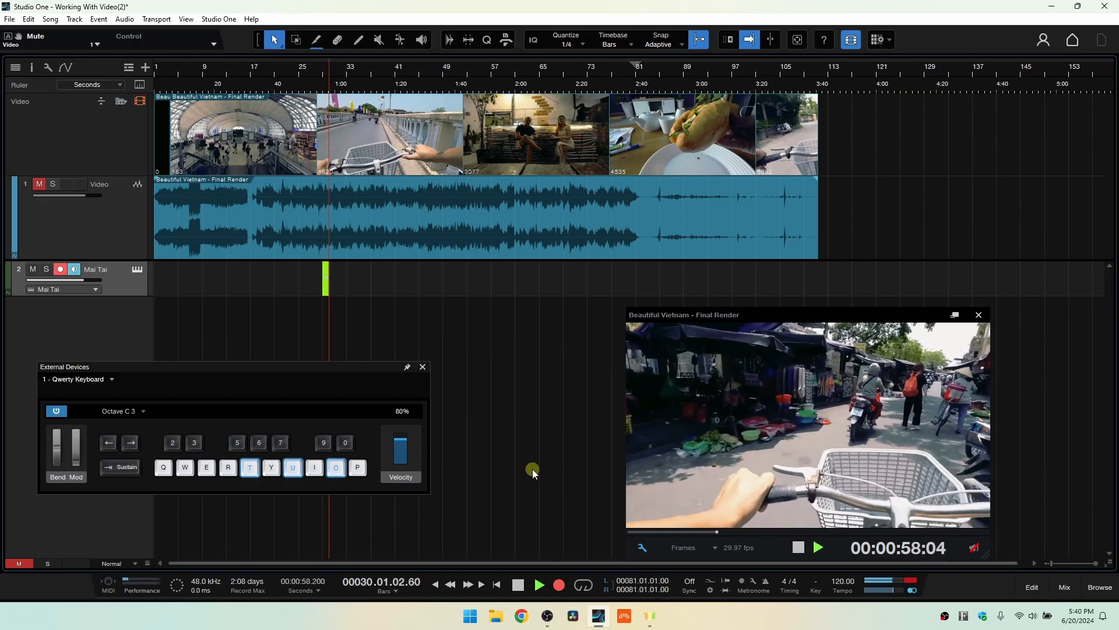
key(r)
key(u)
key(p)
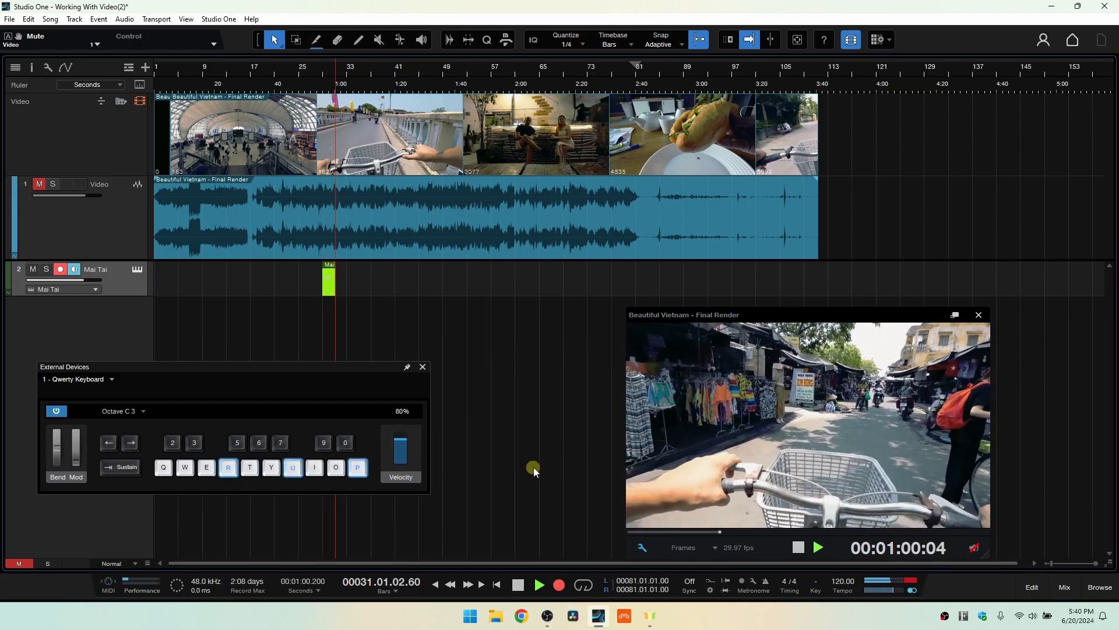
key(r)
key(y)
key(o)
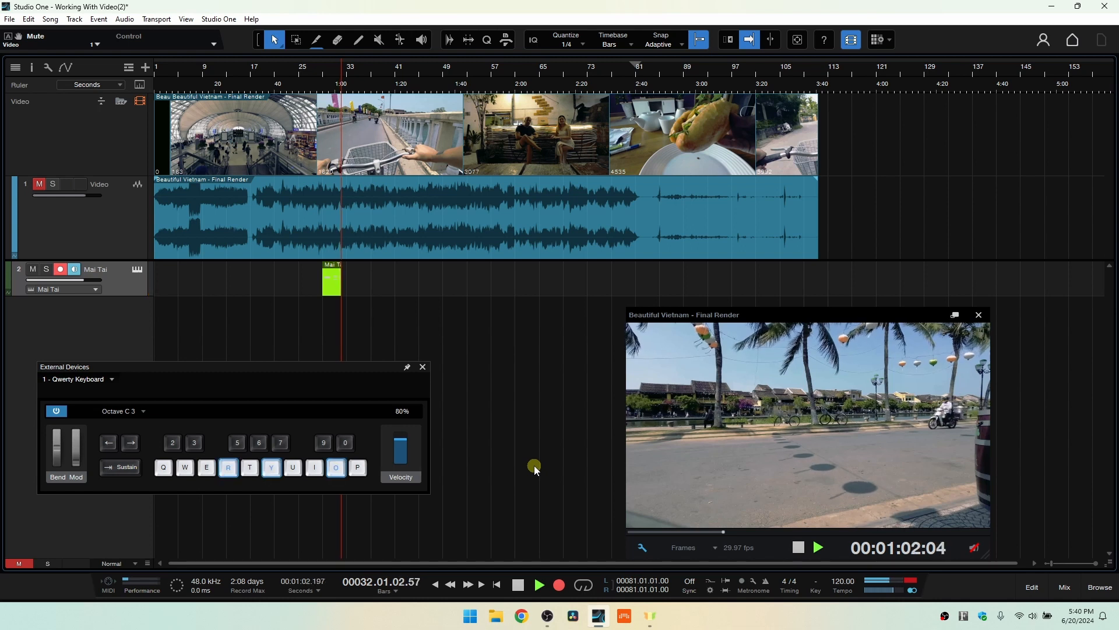
Continue the Mai Tai recording with the chords E-G-C, D-F-A and F-A-C.
key(e)
key(t)
key(i)
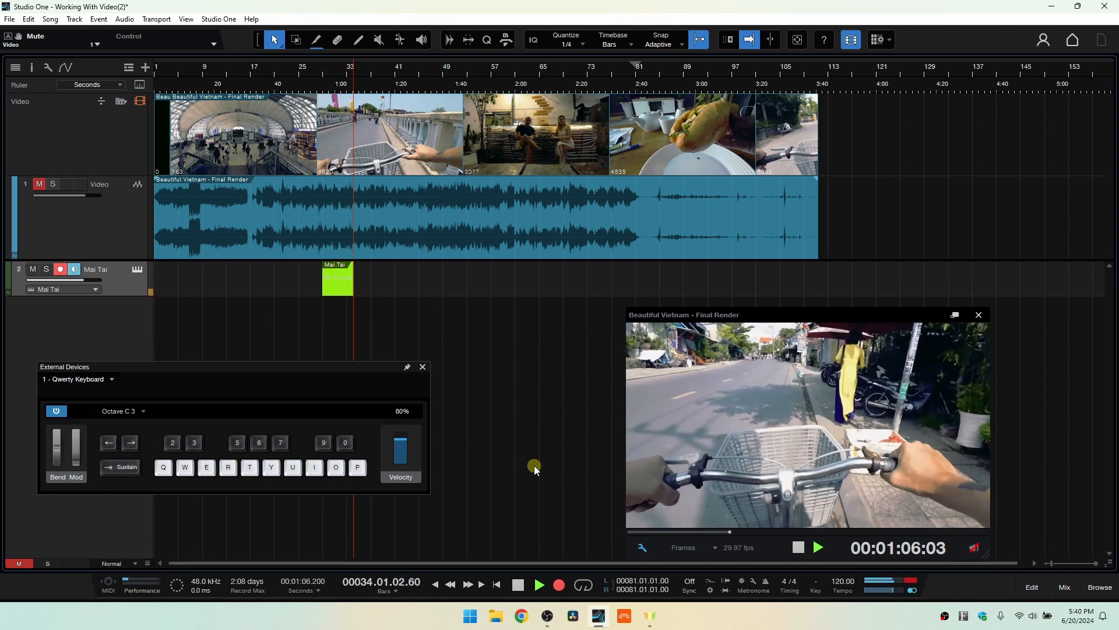
key(w)
key(r)
key(y)
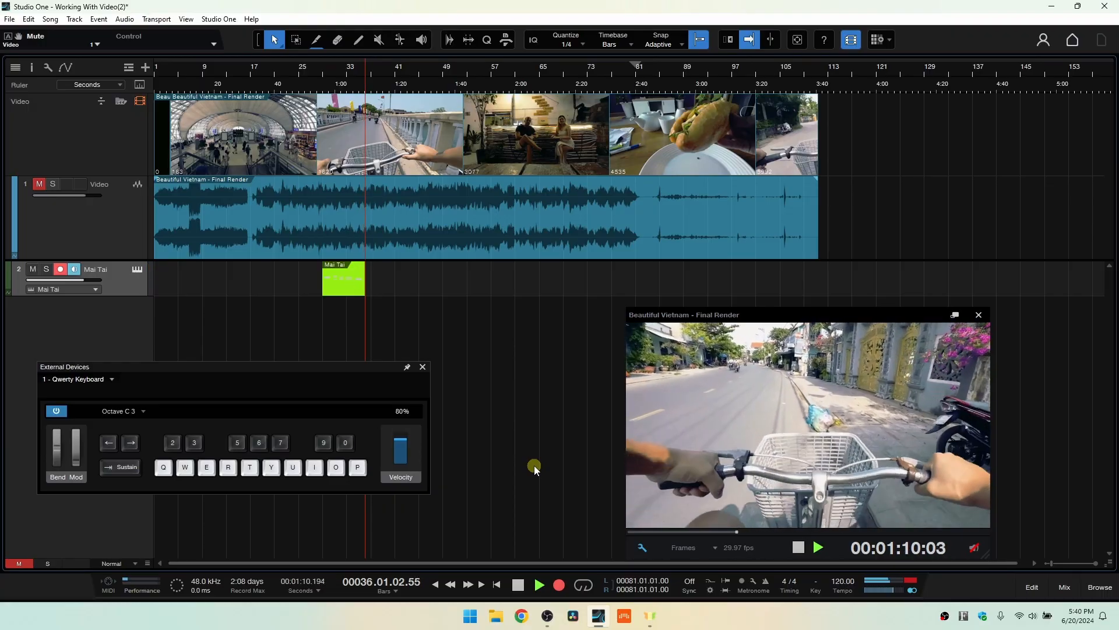
key(r)
key(y)
key(i)
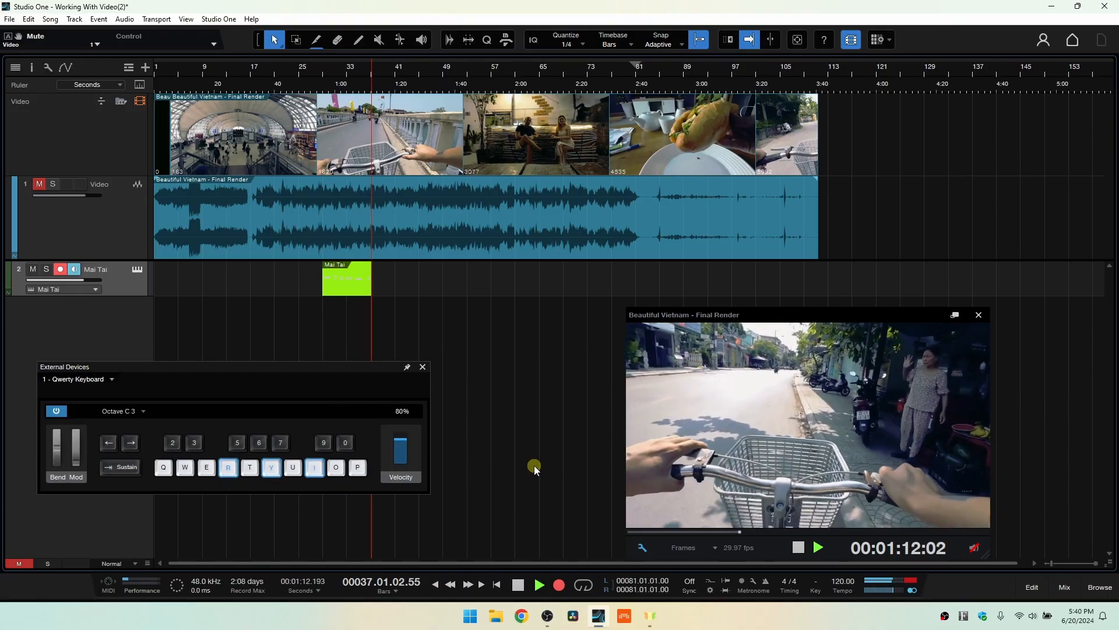
Record a C-E-G chord and, with the keyboard octave lowered to C 2, a D-F-A chord to end the take.
key(q)
key(e)
key(t)
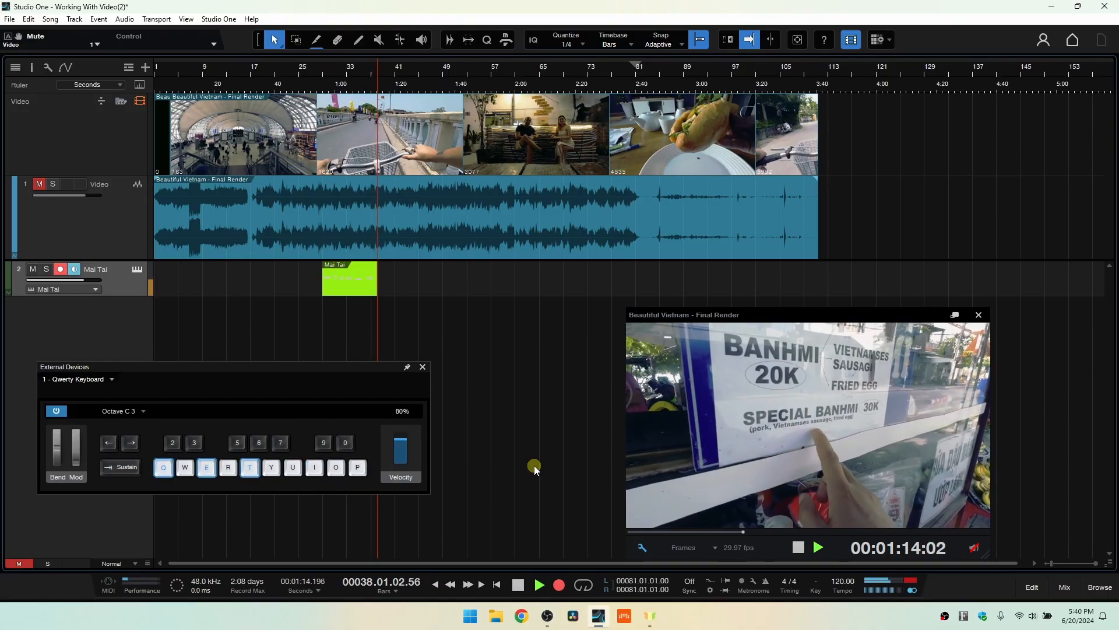
key(z)
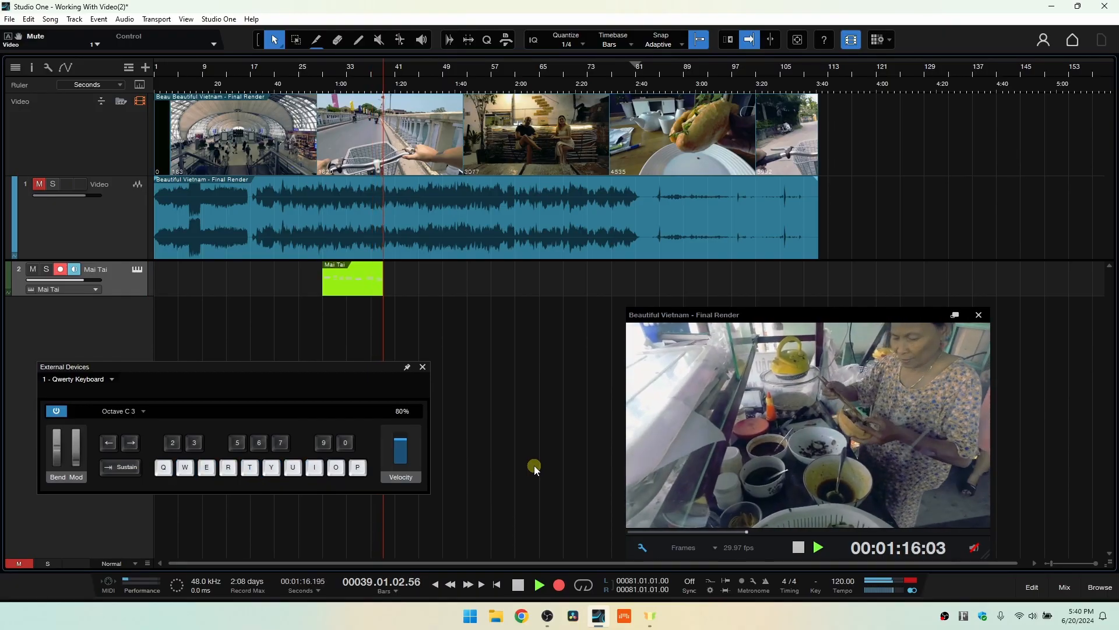
key(w)
key(r)
key(y)
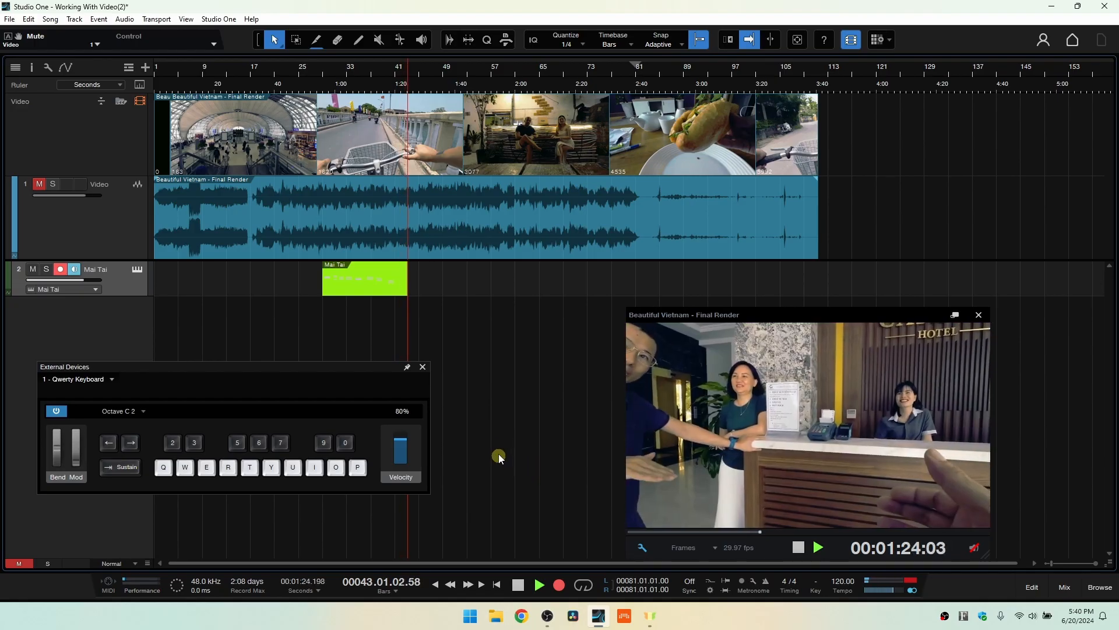
key(space)
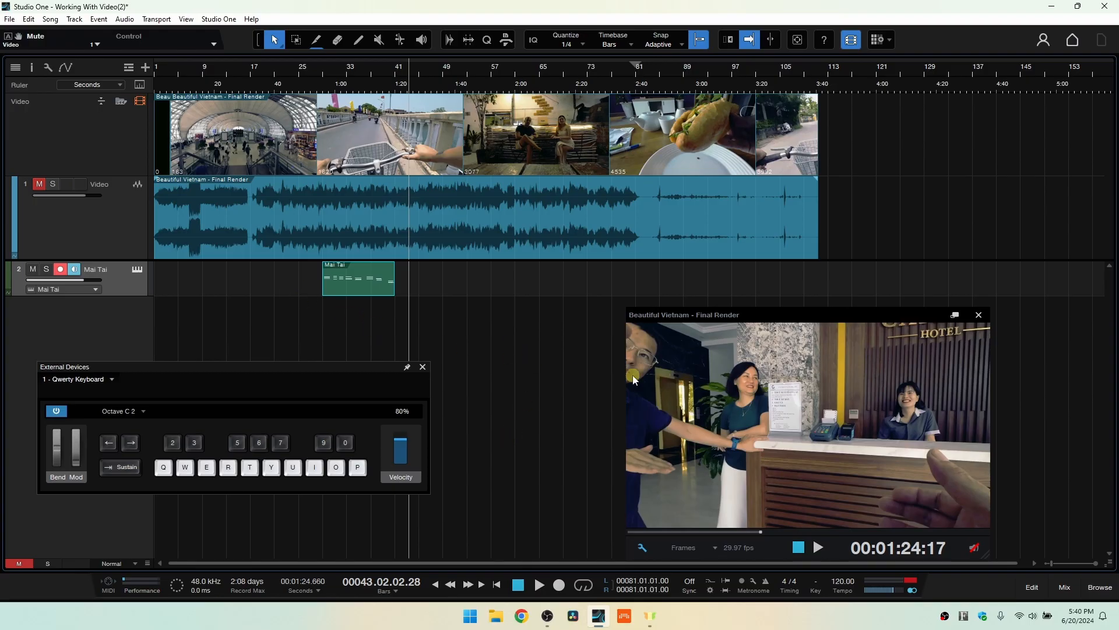
Move the video player up over the tracks and hide the Qwerty Keyboard device.
click(980, 314)
drag(872, 312, 900, 160)
key(Caps_Lock)
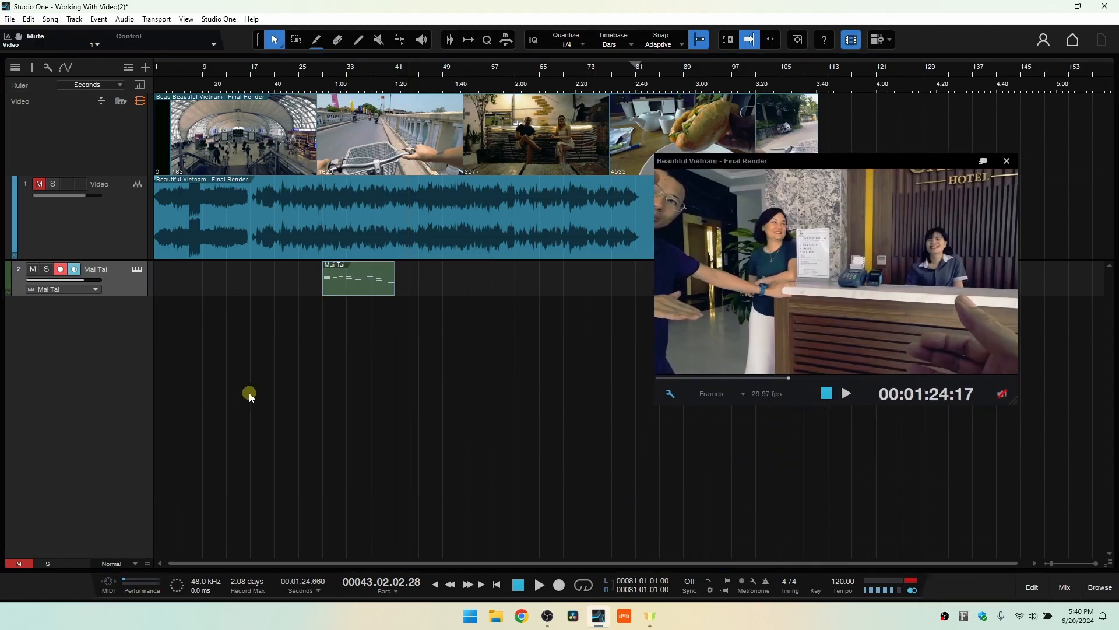
Play back the recorded pad against the video from about bar 28, briefly viewing the Mai Tai instrument window.
click(315, 68)
key(space)
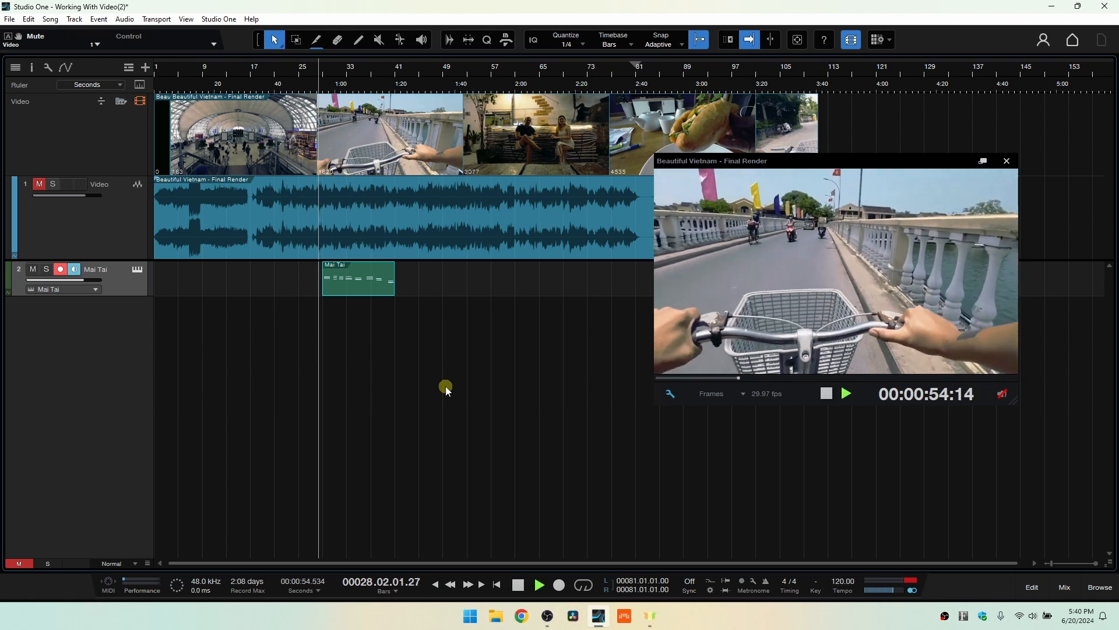
drag(344, 69, 345, 89)
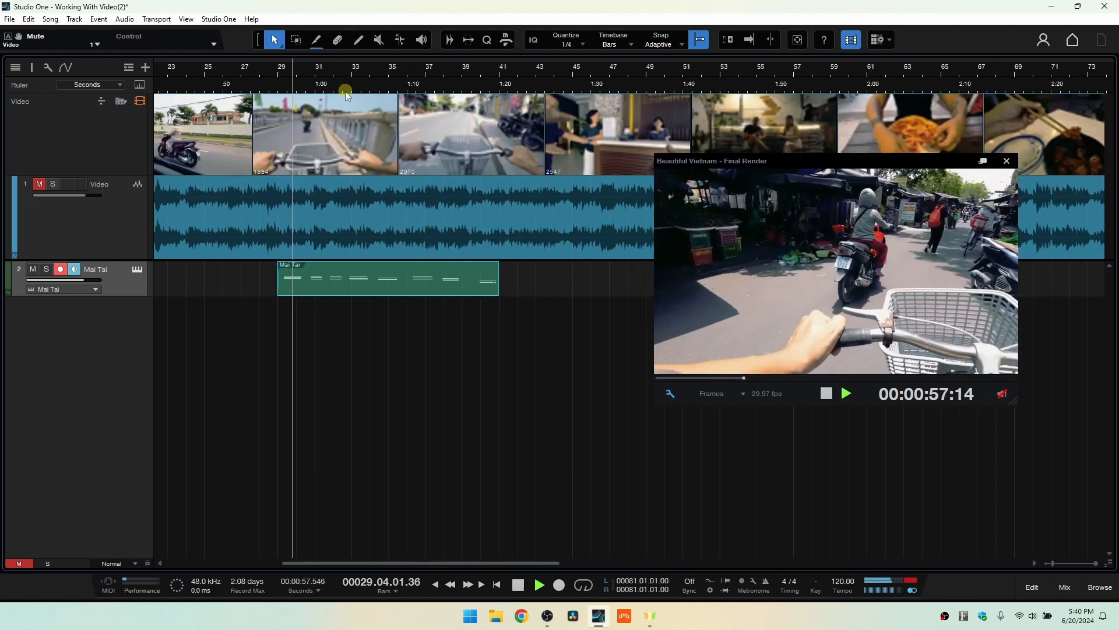
click(138, 269)
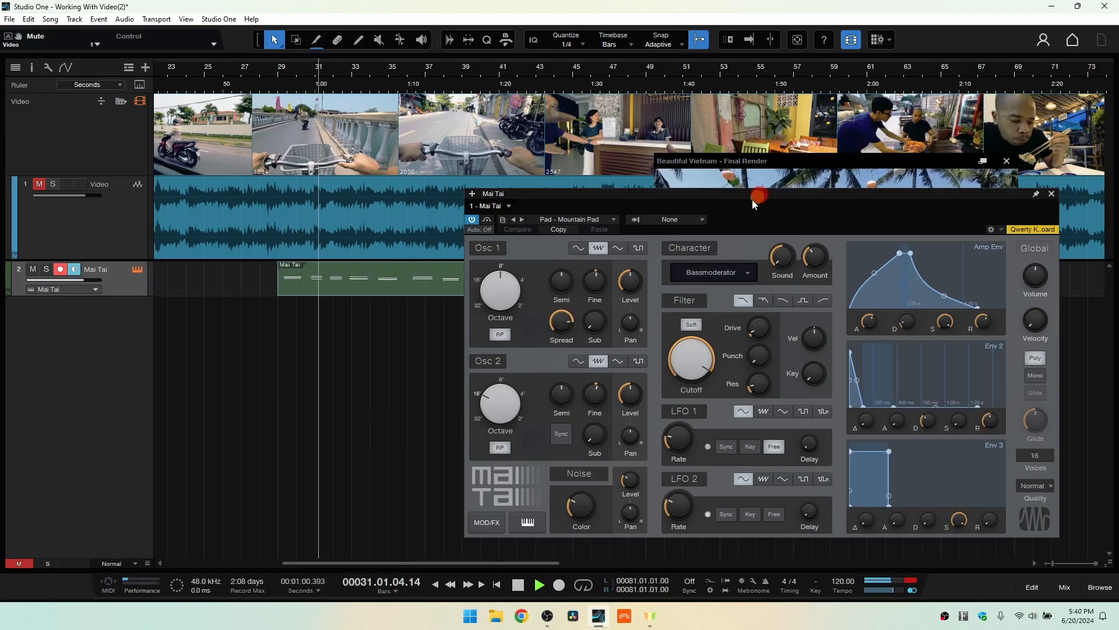
drag(756, 201, 685, 193)
click(982, 186)
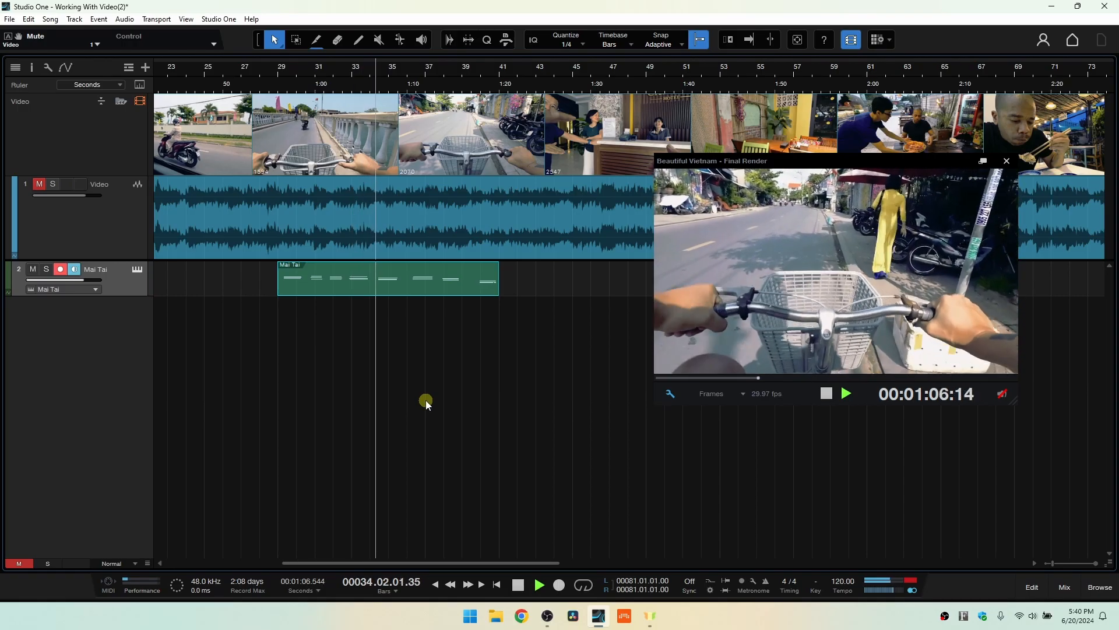
key(space)
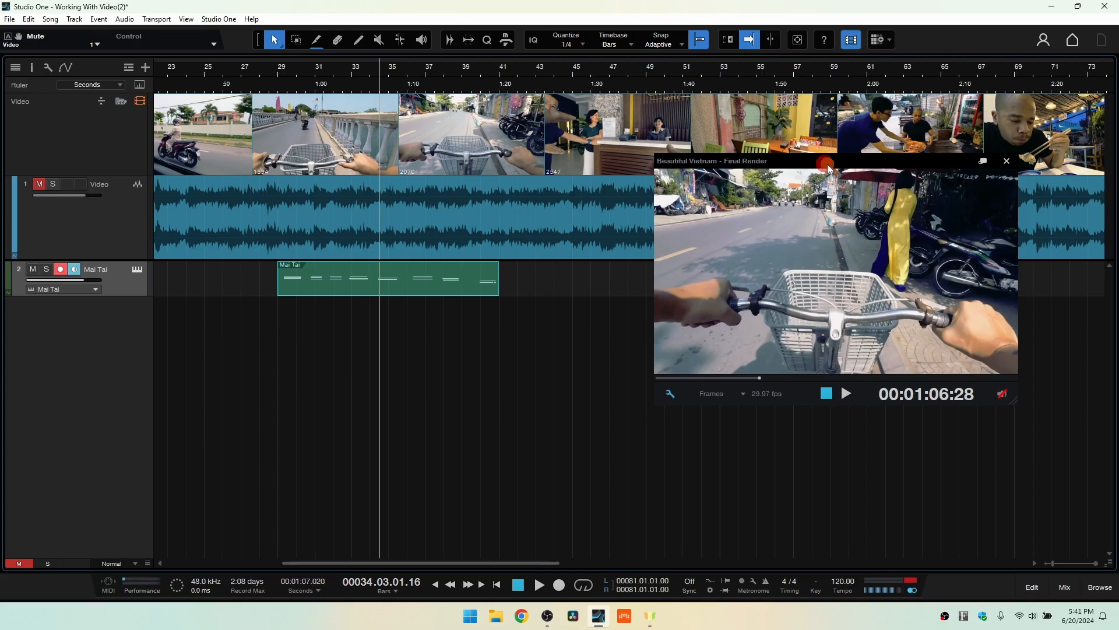
View the video player in full screen, restore its window size and close the player.
drag(828, 167, 617, 191)
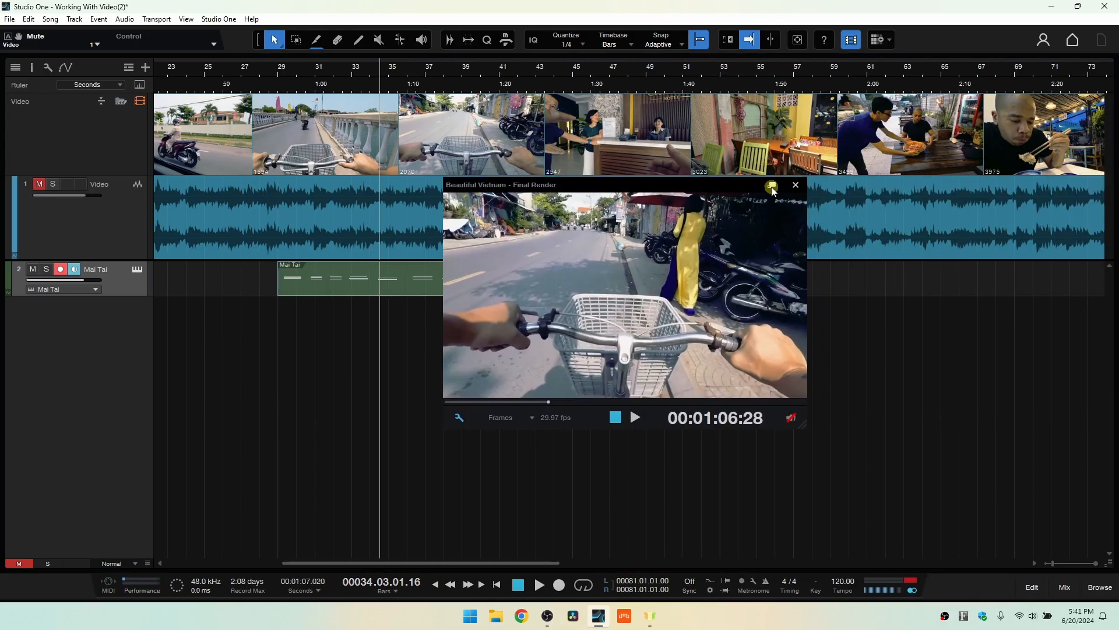
click(771, 185)
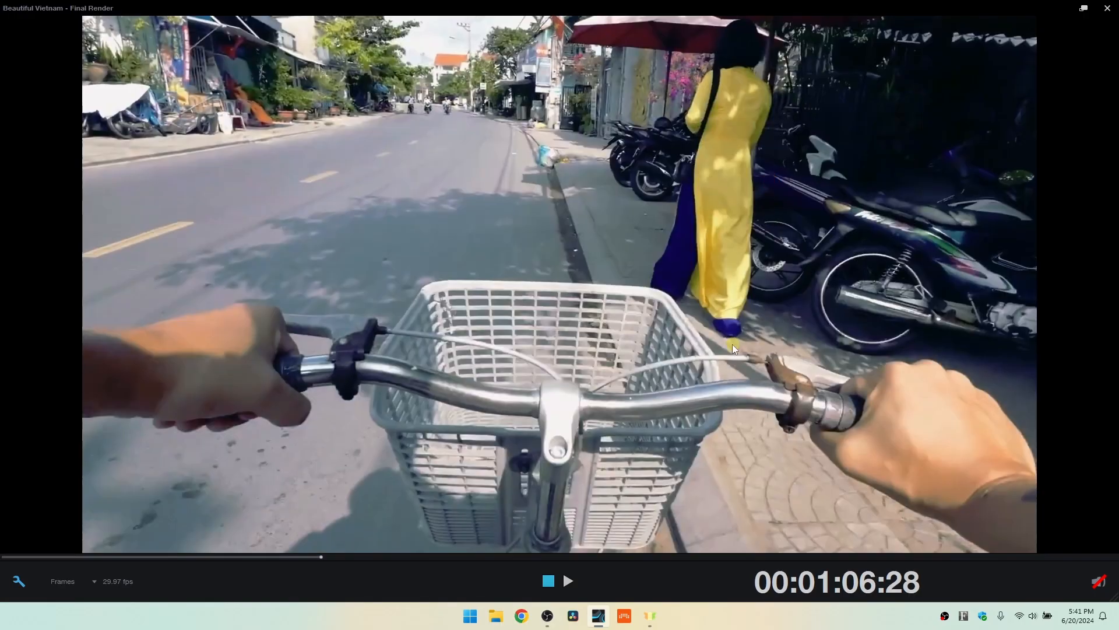
click(1084, 9)
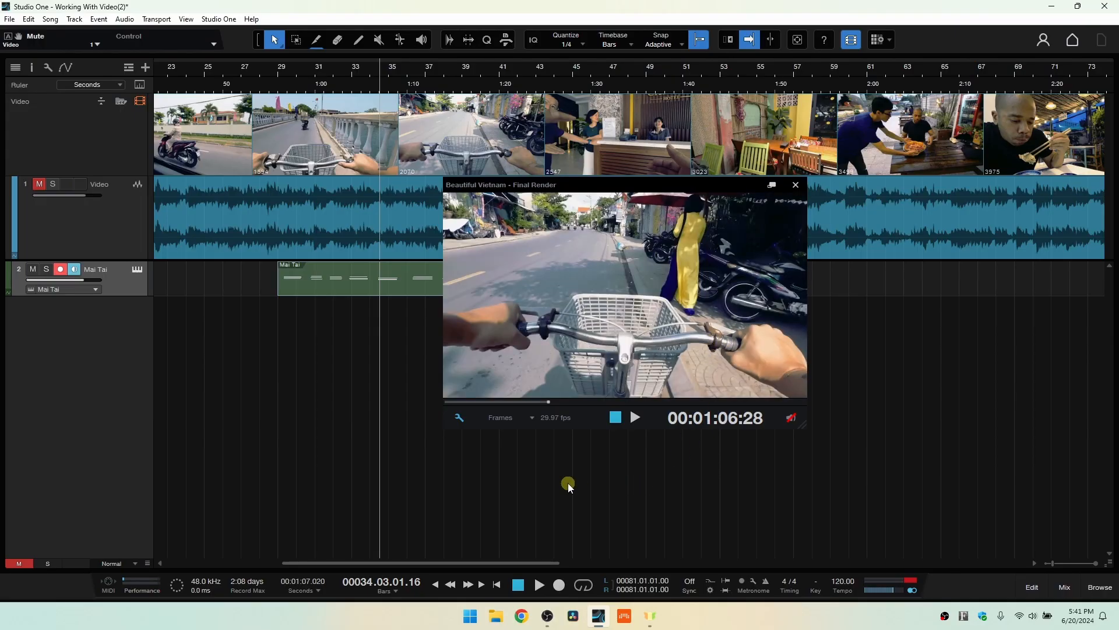
click(796, 184)
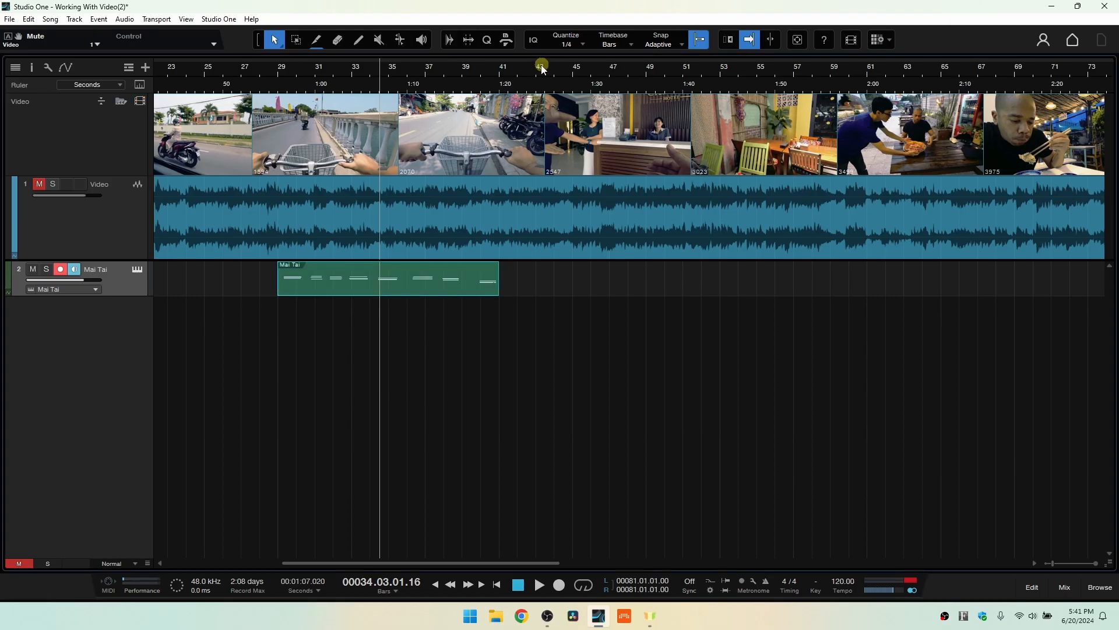
Set the loop range over the whole video, from bar 1 to bar 112.
drag(539, 65, 530, 46)
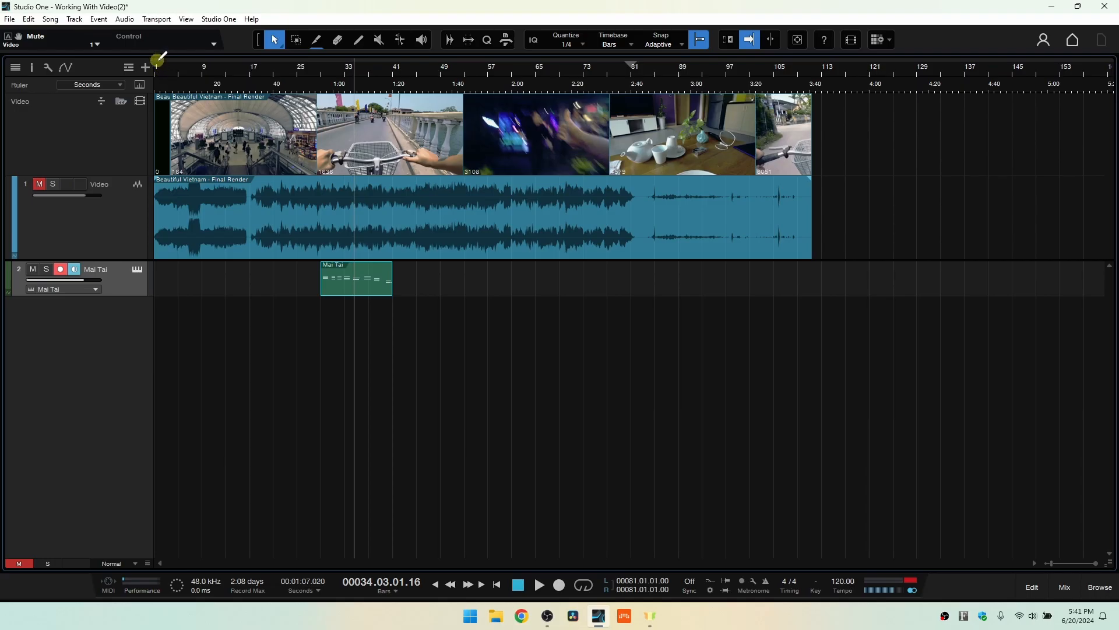
drag(159, 59, 822, 56)
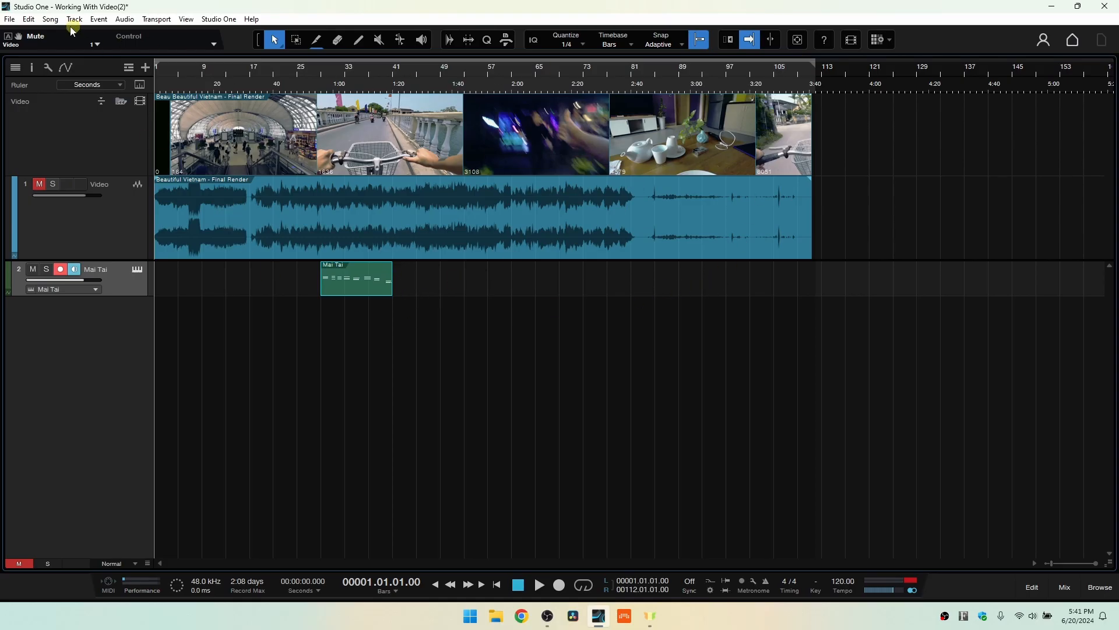
Set the video export location to the Desktop folder, keeping the filename Working With Video(2).
click(51, 21)
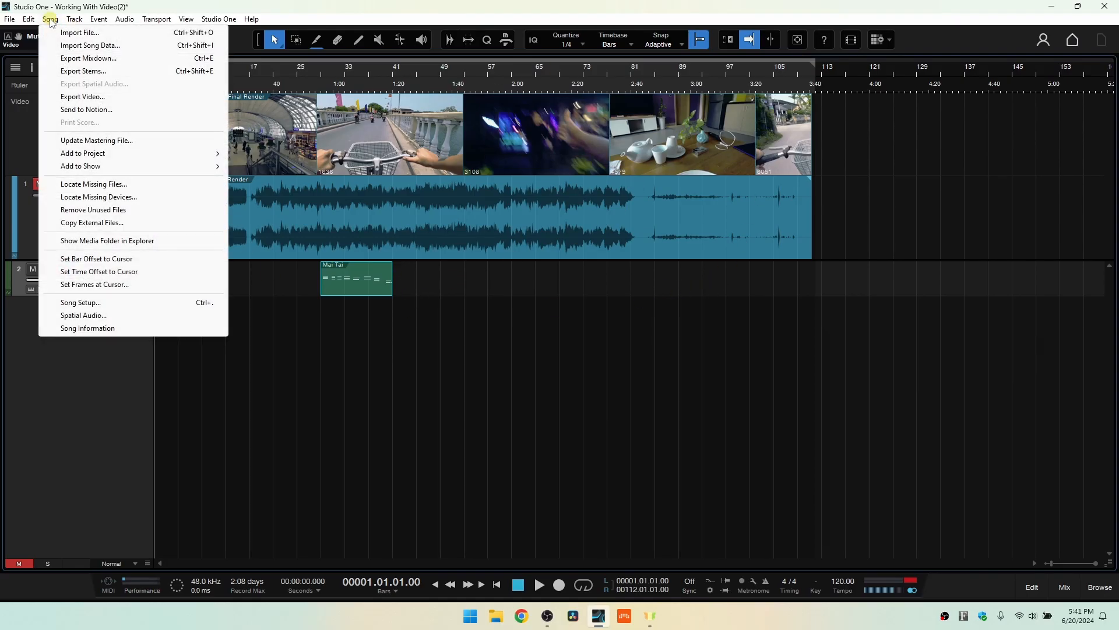
click(108, 102)
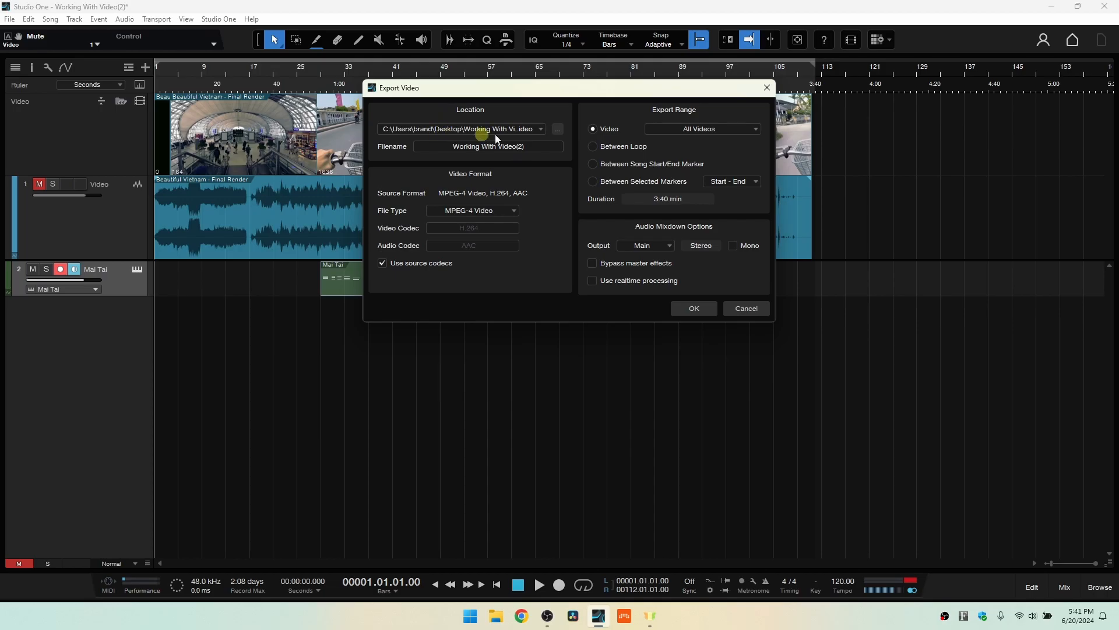
click(557, 130)
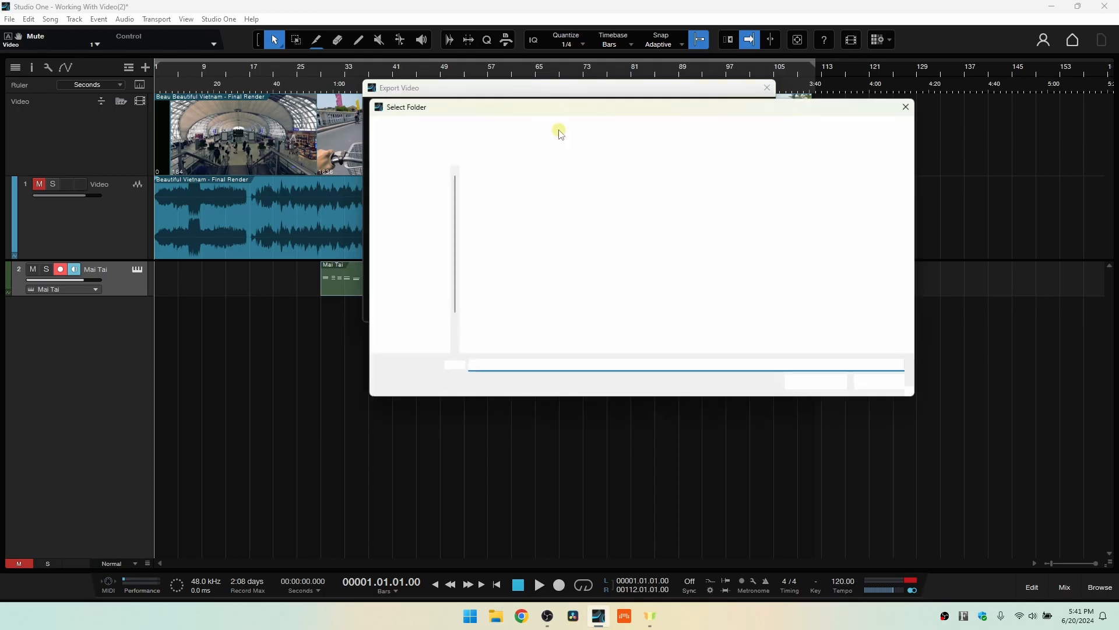
click(411, 215)
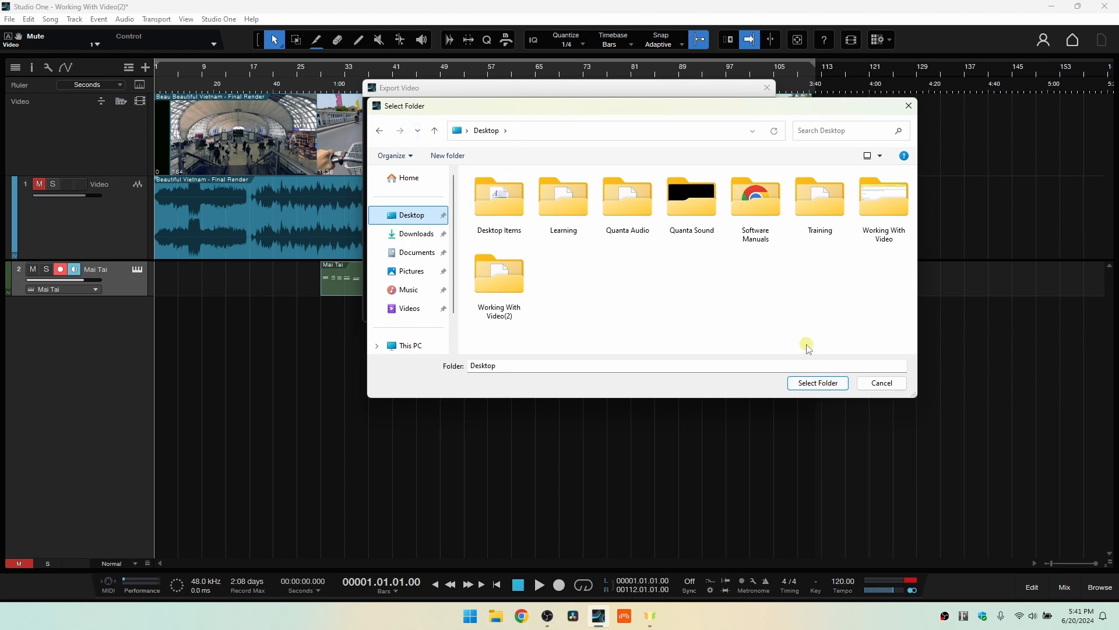
click(817, 383)
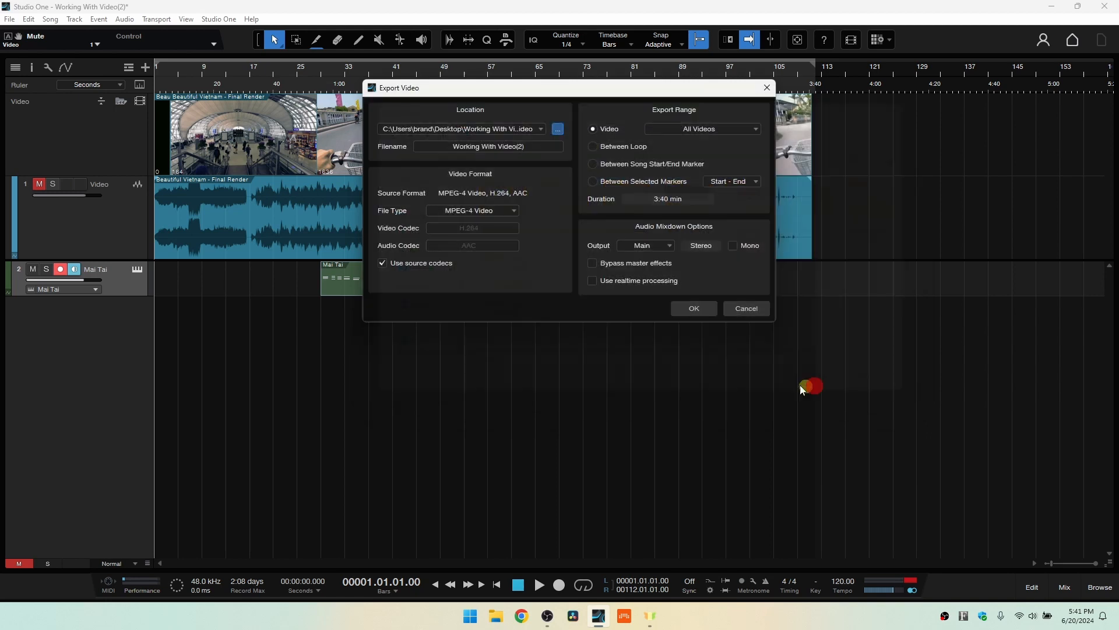
click(531, 151)
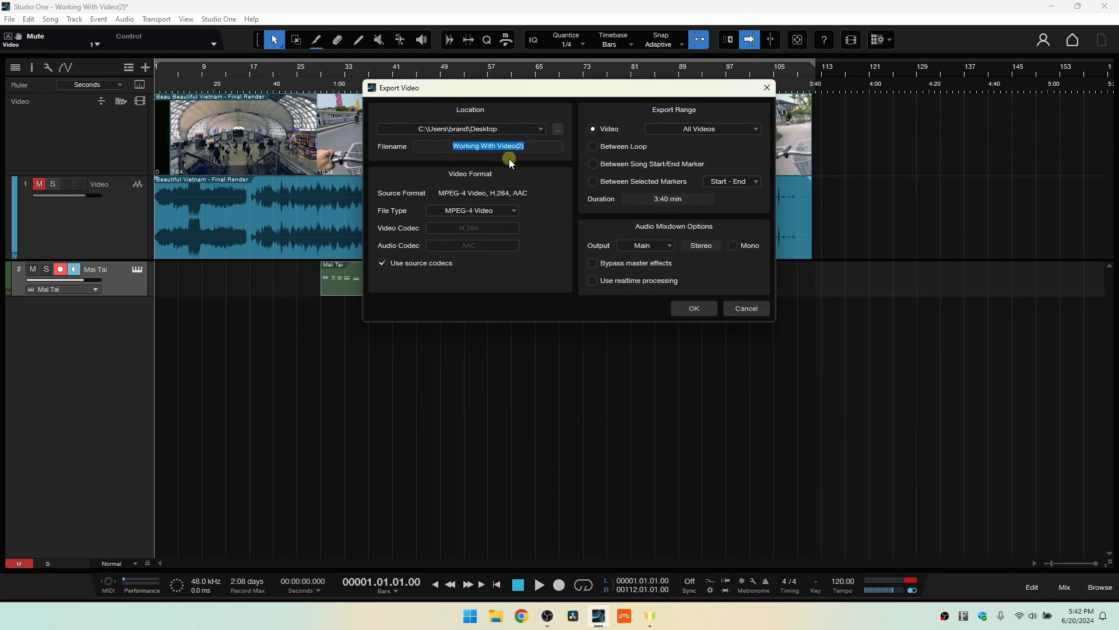
click(543, 179)
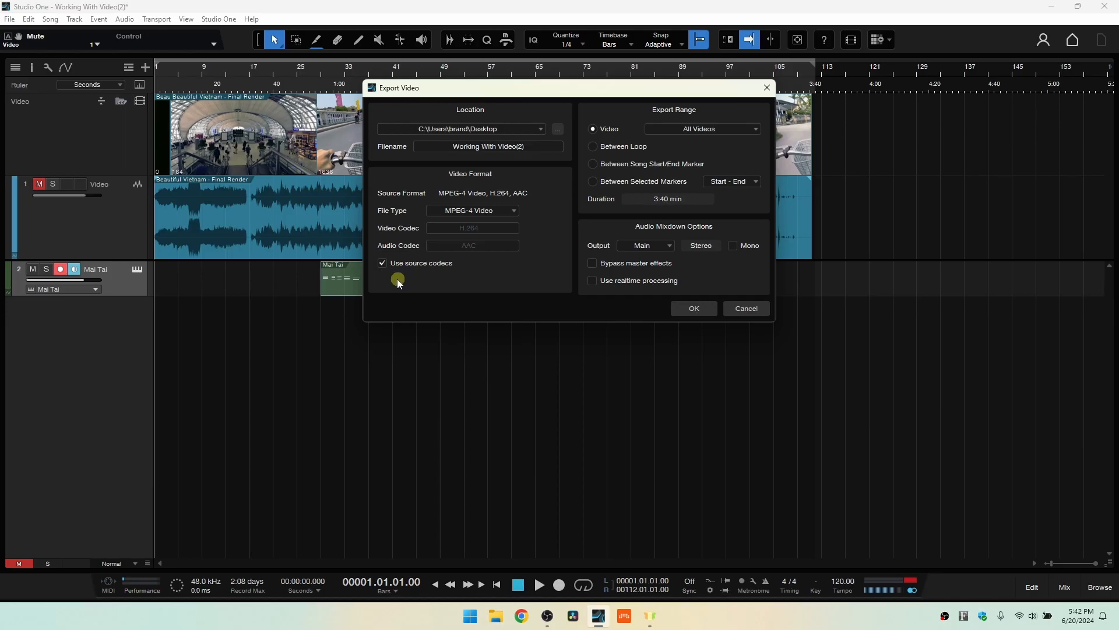
Examine the file type, video codec and audio codec choices with Use source codecs turned off, and turn it back on.
click(383, 263)
click(517, 208)
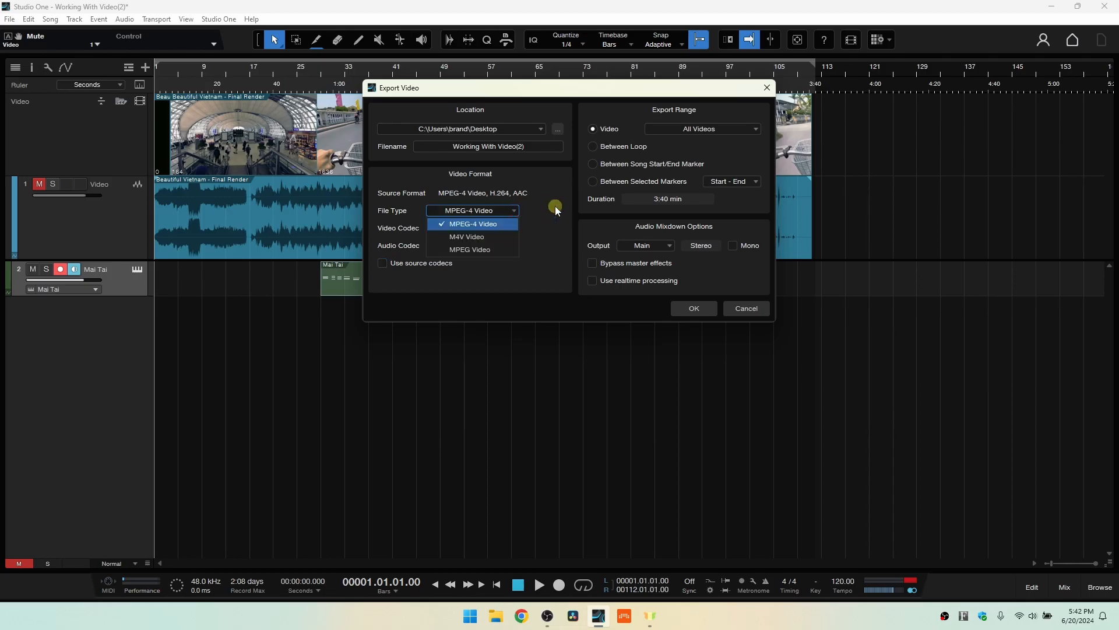
click(555, 207)
click(507, 229)
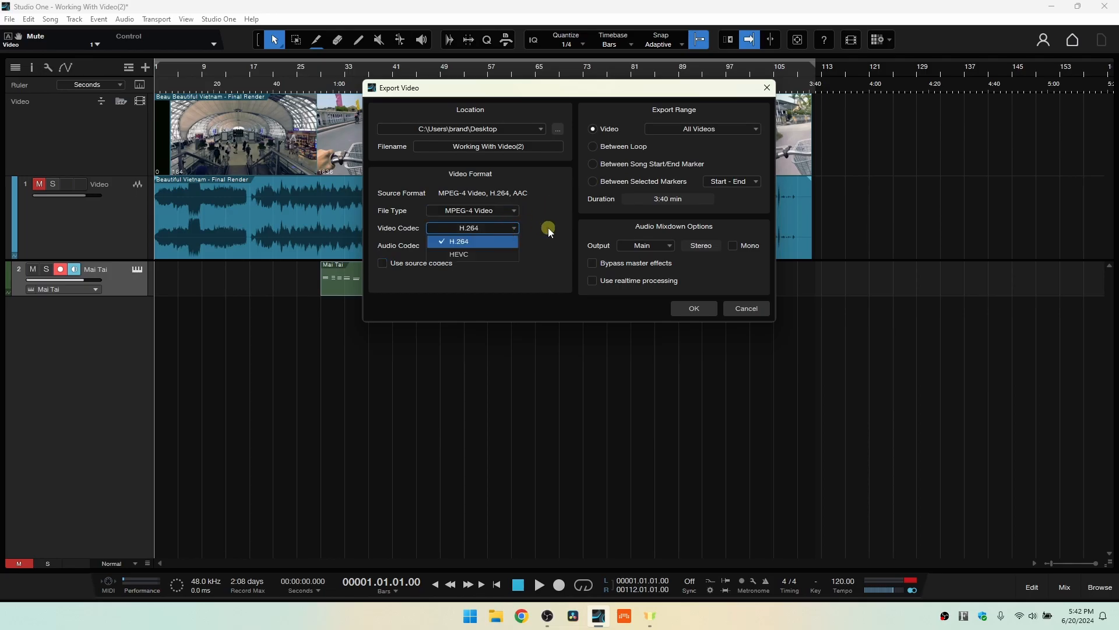
click(548, 227)
click(512, 245)
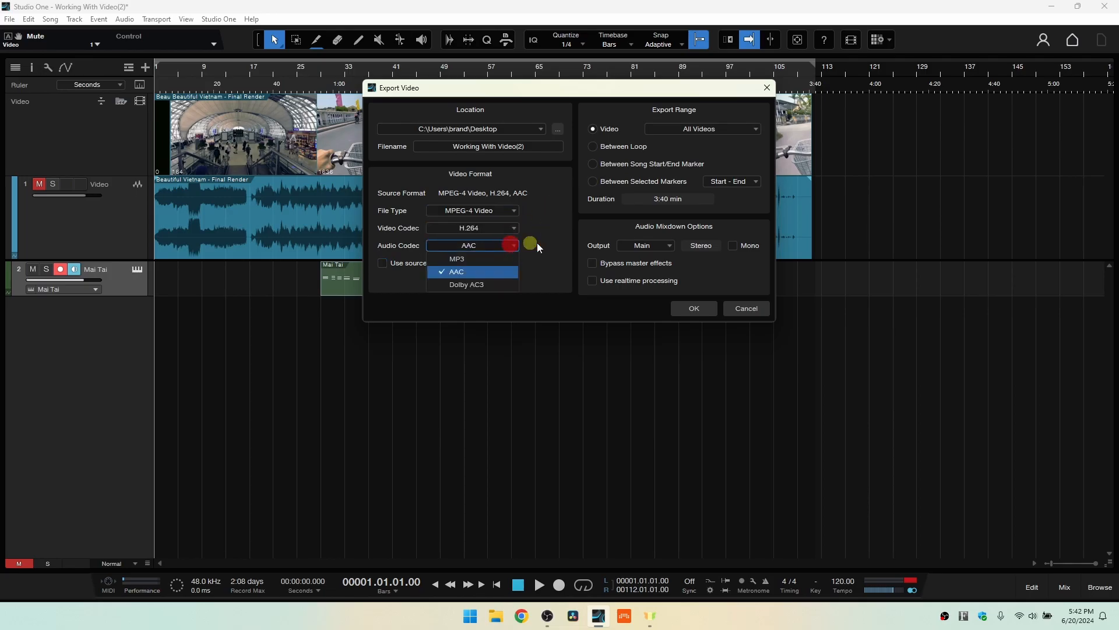
click(569, 245)
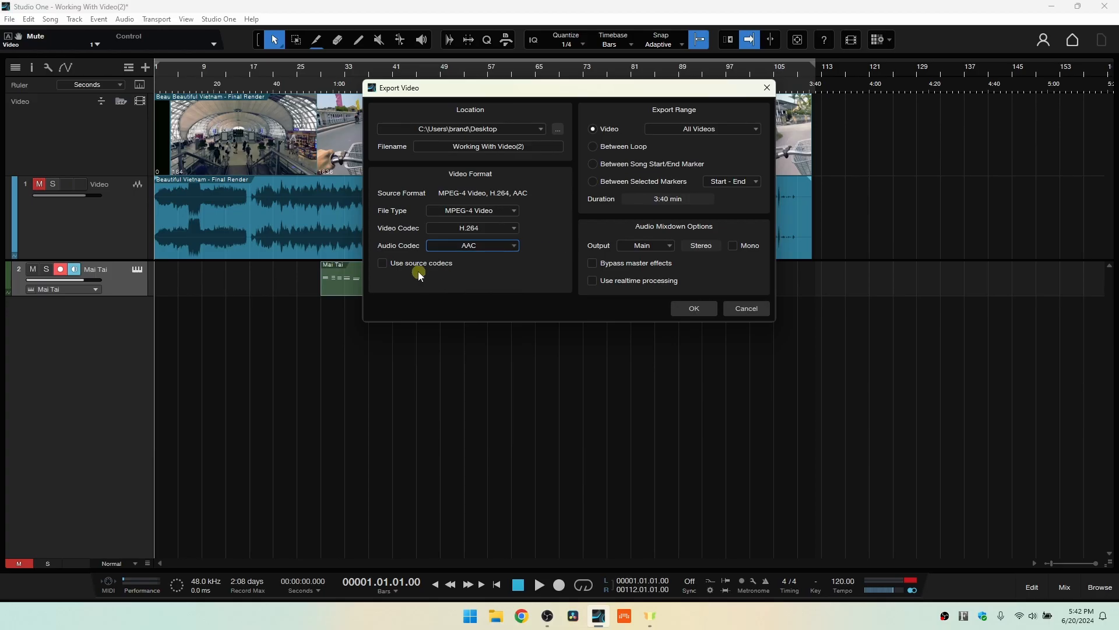
click(382, 263)
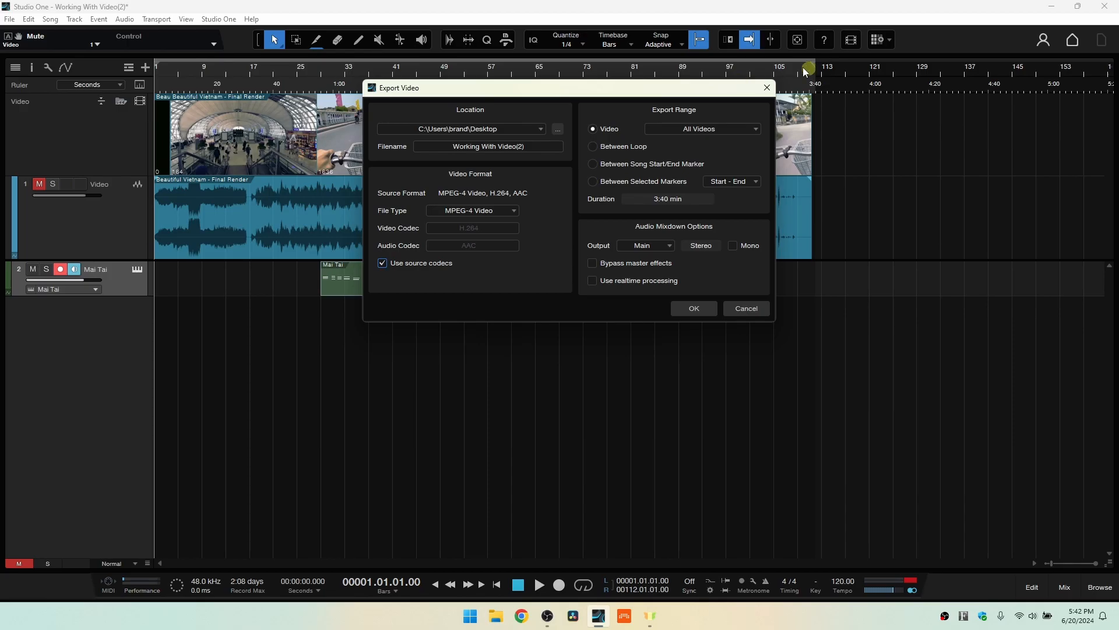
Try the Between Loop range, start the export with the All Videos range and cancel the rendering.
click(593, 146)
click(593, 128)
click(695, 309)
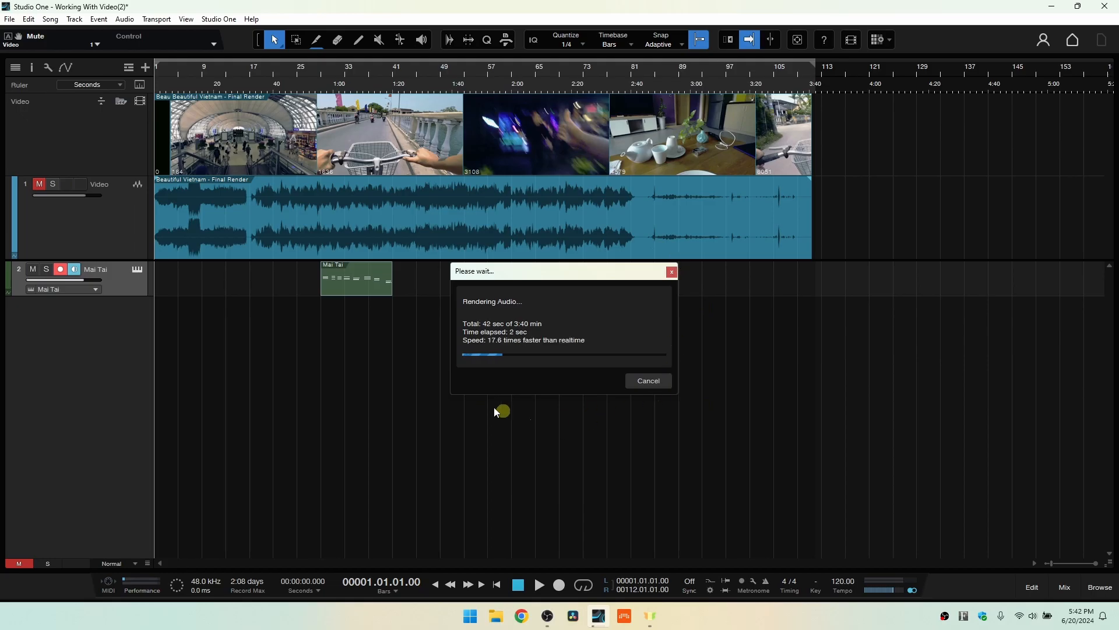
click(649, 382)
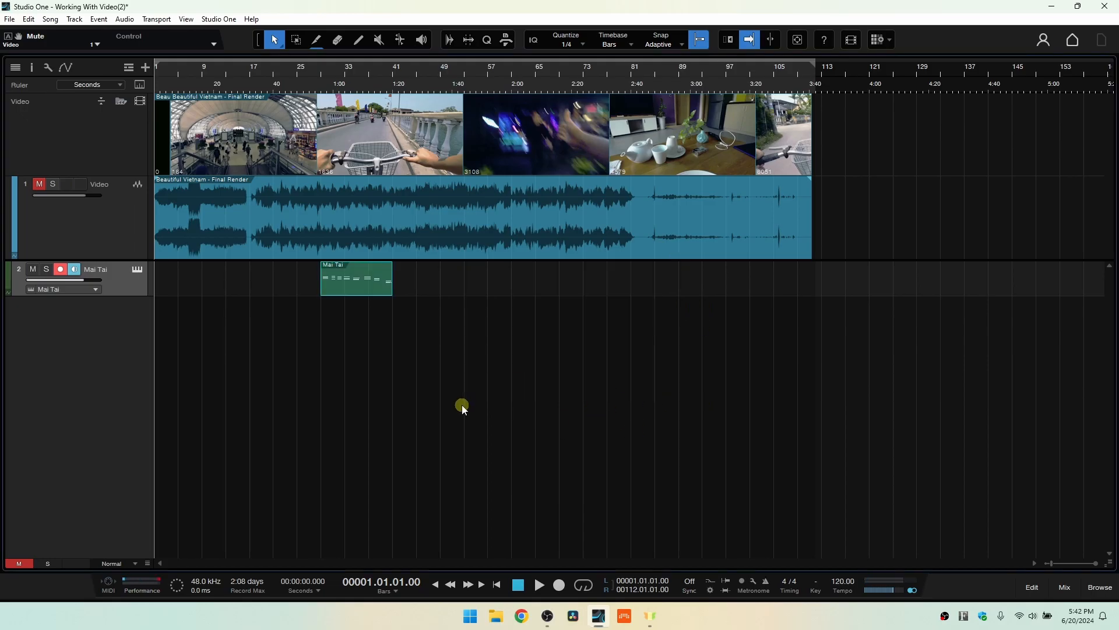